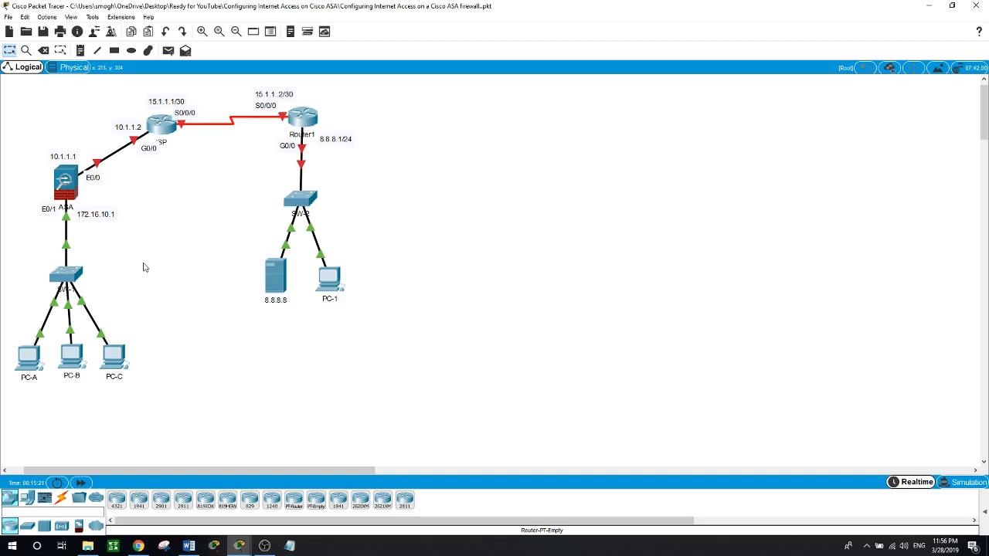
# Open the ASA's command line and enter privileged mode with a blank password.
pyautogui.click(68, 185)
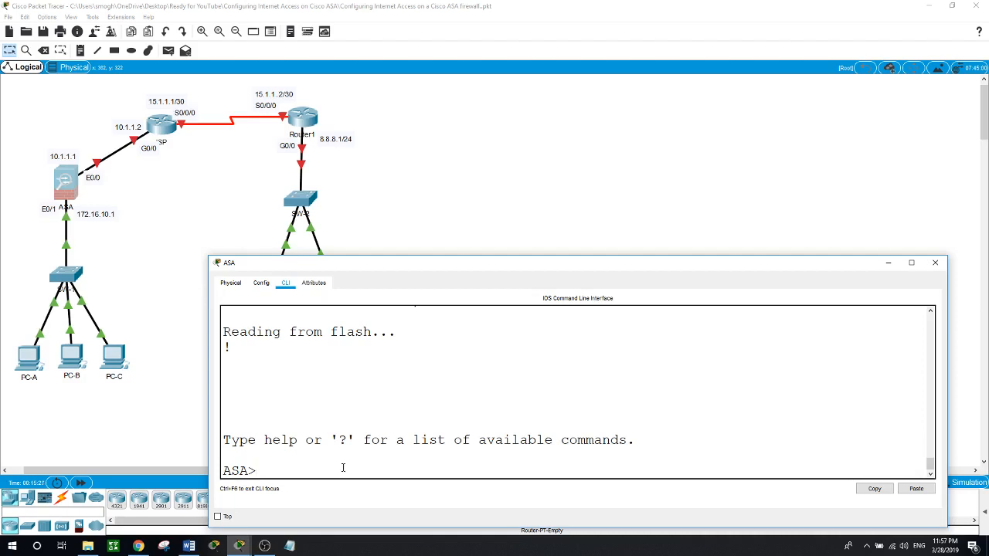
pyautogui.write('en')
pyautogui.press('Return')
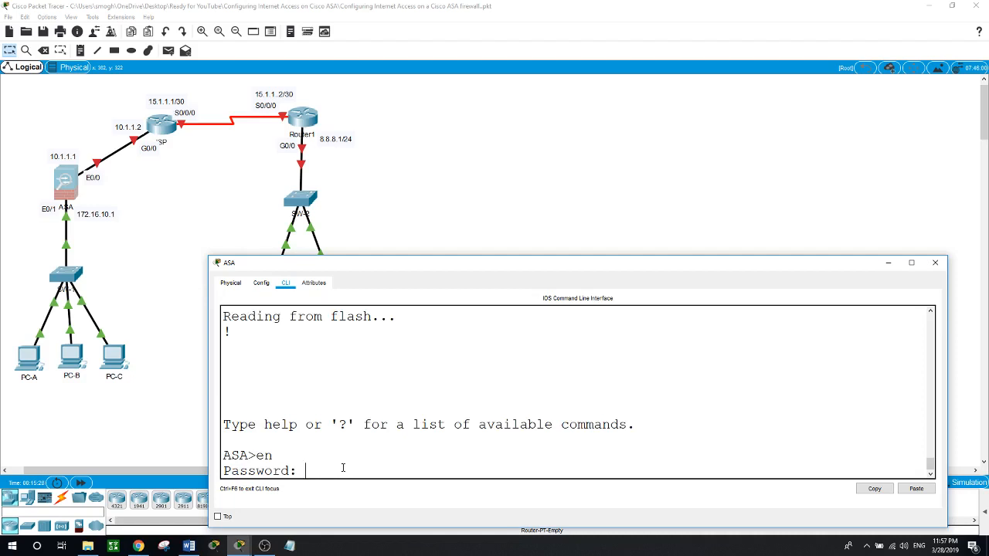
pyautogui.press('Return')
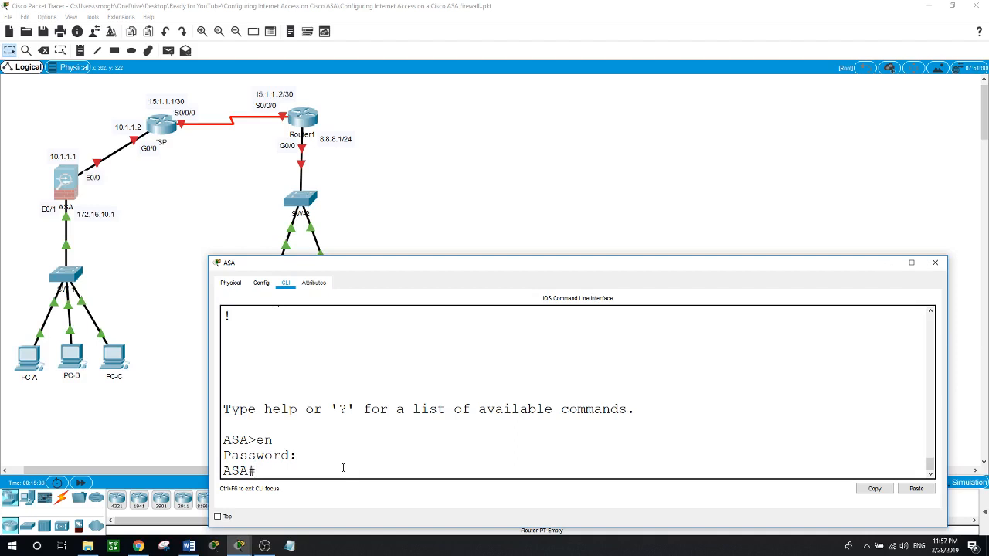
# Show the ASA's full running configuration and examine the Vlan1 IP address.
pyautogui.write('show run')
pyautogui.press('Return')
pyautogui.press('space')
pyautogui.press('space')
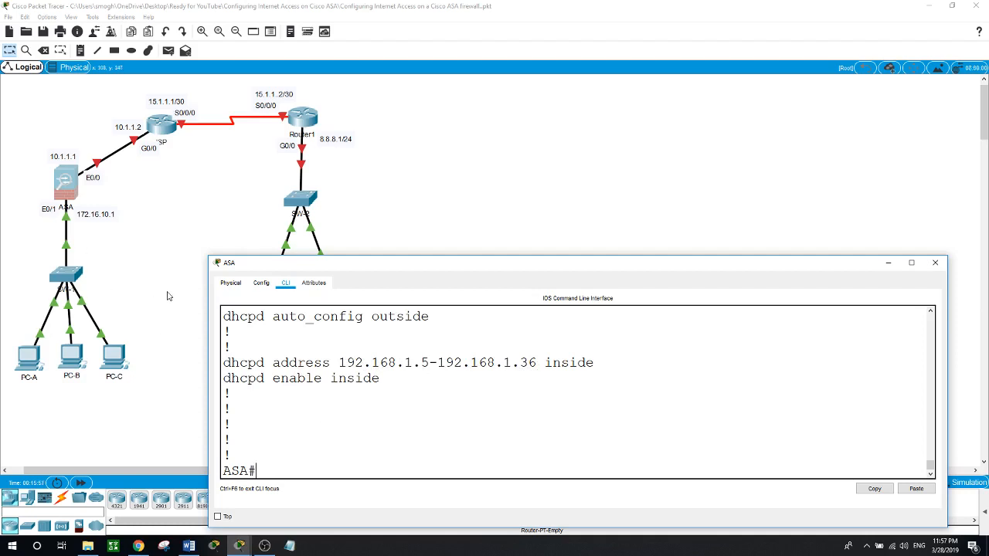
pyautogui.scroll(8, 512, 443)
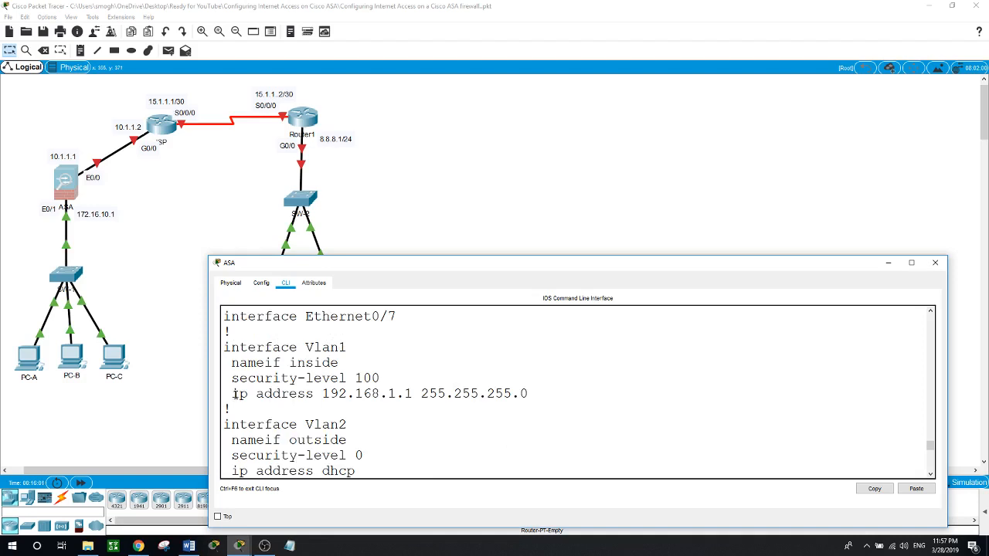
pyautogui.moveTo(232, 394); pyautogui.dragTo(538, 398)
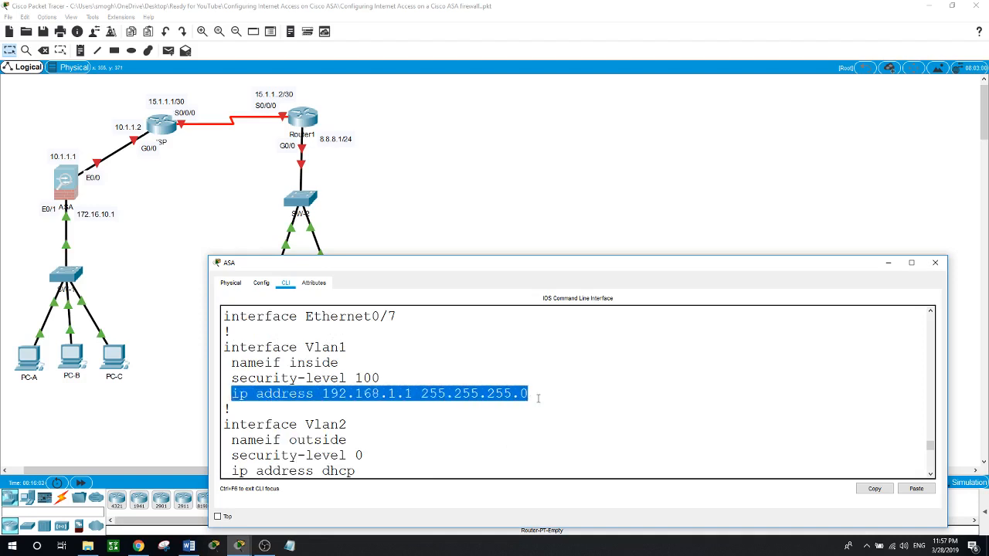
pyautogui.scroll(-8, 539, 399)
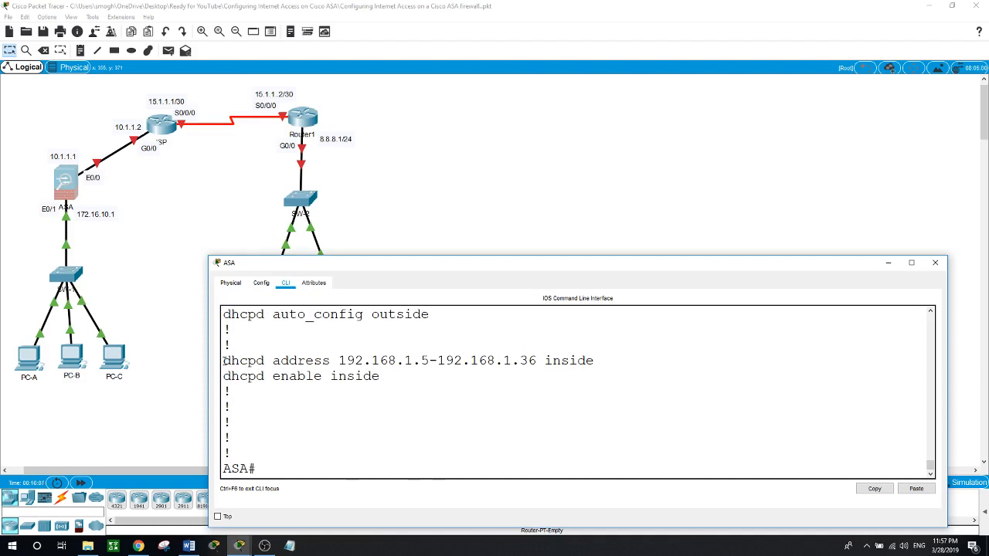
# Copy the inside dhcpd address line and remove the 192.168.1.5-192.168.1.36 pool in global configuration mode.
pyautogui.moveTo(223, 361); pyautogui.dragTo(382, 372)
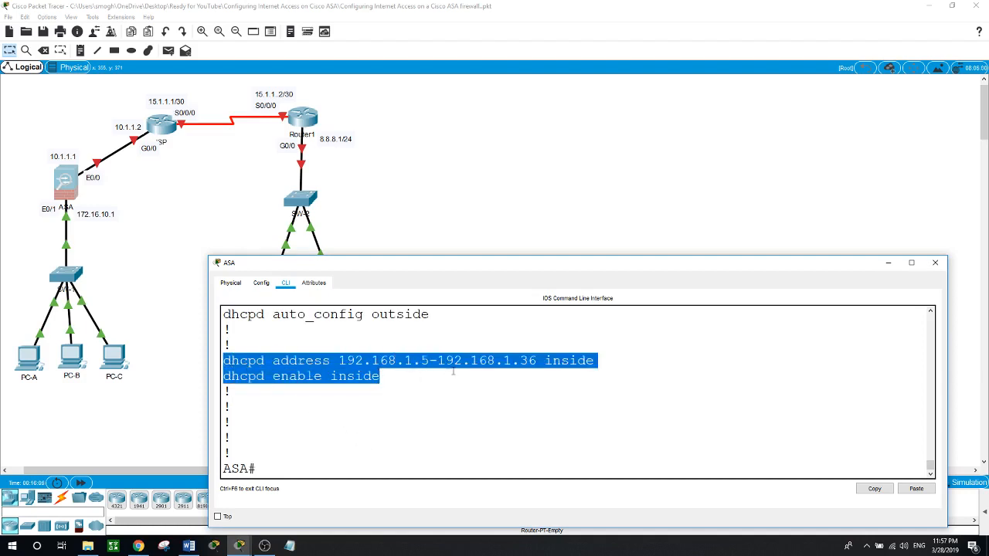
pyautogui.moveTo(453, 371); pyautogui.dragTo(594, 362)
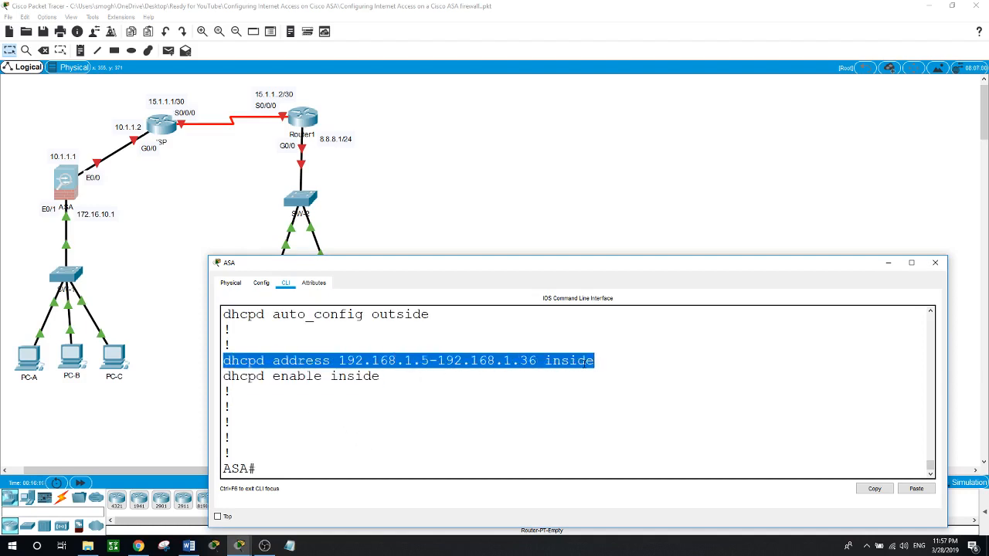
pyautogui.rightClick(591, 361)
pyautogui.click(600, 371)
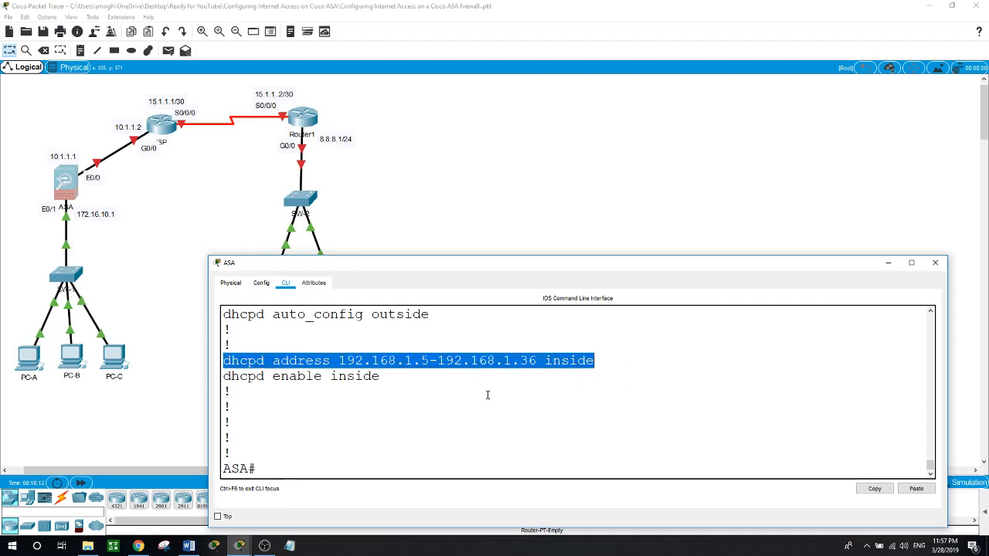
pyautogui.click(334, 469)
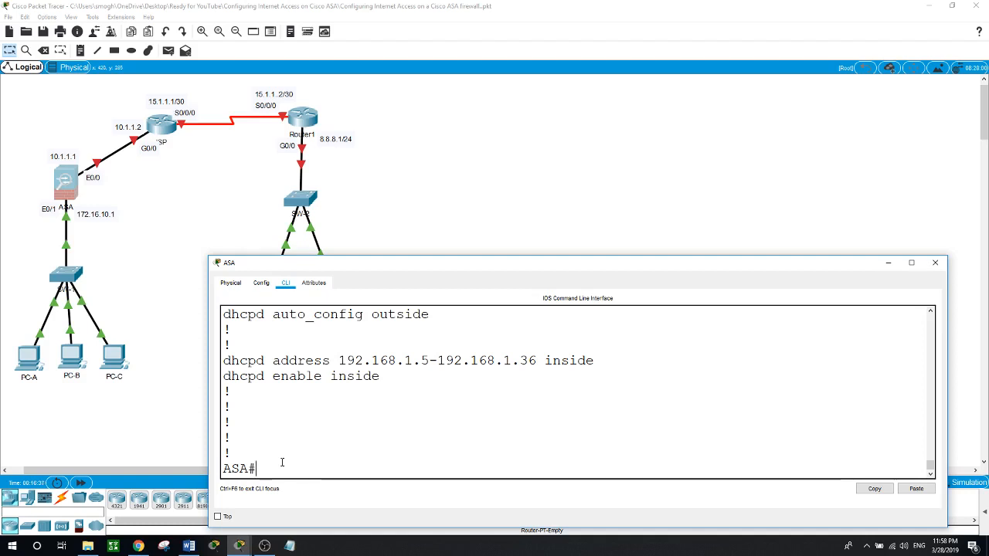
pyautogui.write('conf')
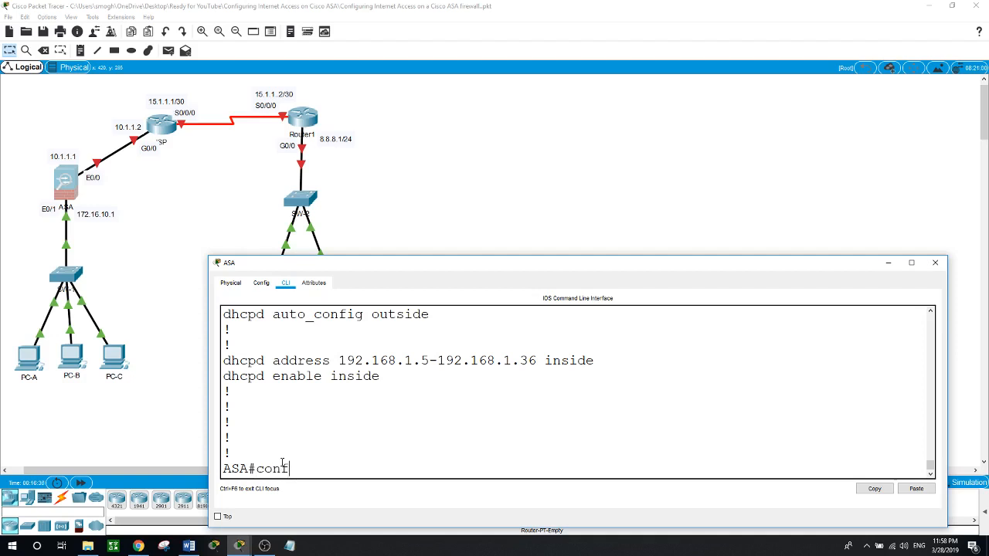
pyautogui.write(' t')
pyautogui.press('Return')
pyautogui.write('no')
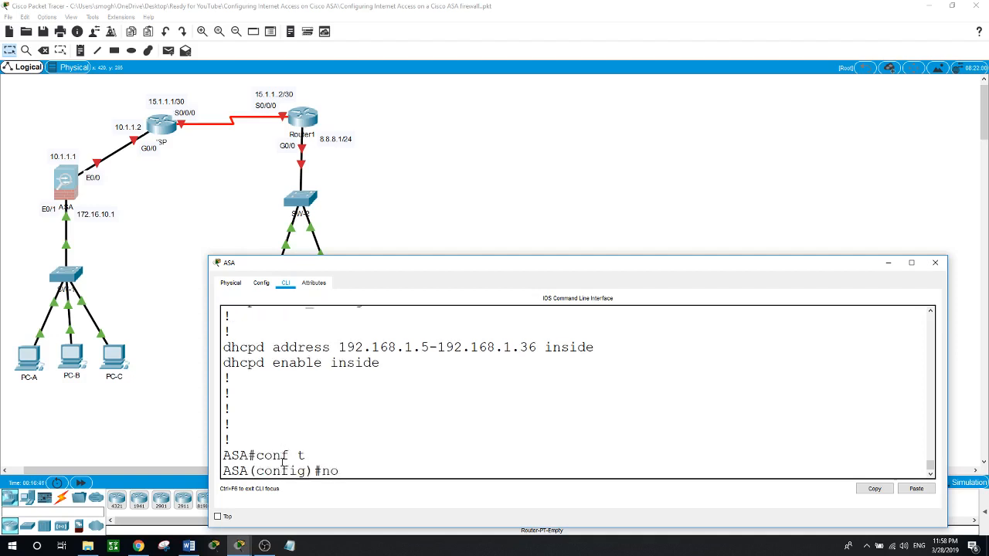
pyautogui.rightClick(400, 423)
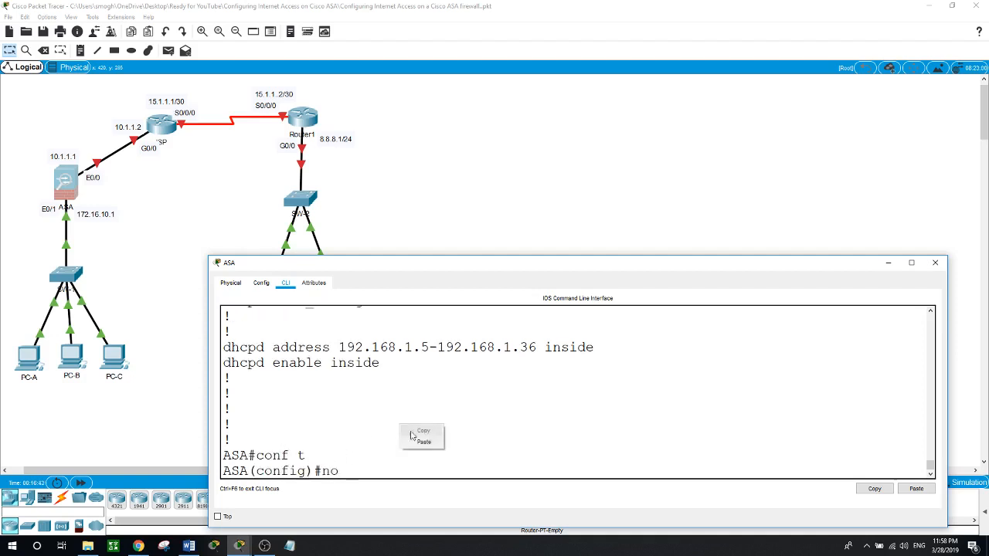
pyautogui.click(424, 440)
pyautogui.press('Return')
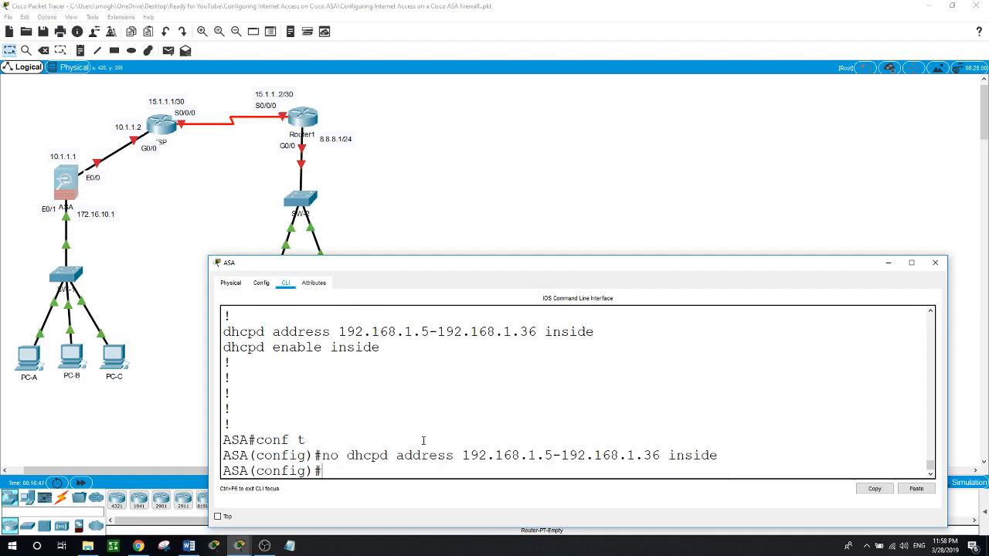
# Leave configuration mode and show the running configuration to check the DHCP pool entries.
pyautogui.write('exit')
pyautogui.press('Return')
pyautogui.write('show ')
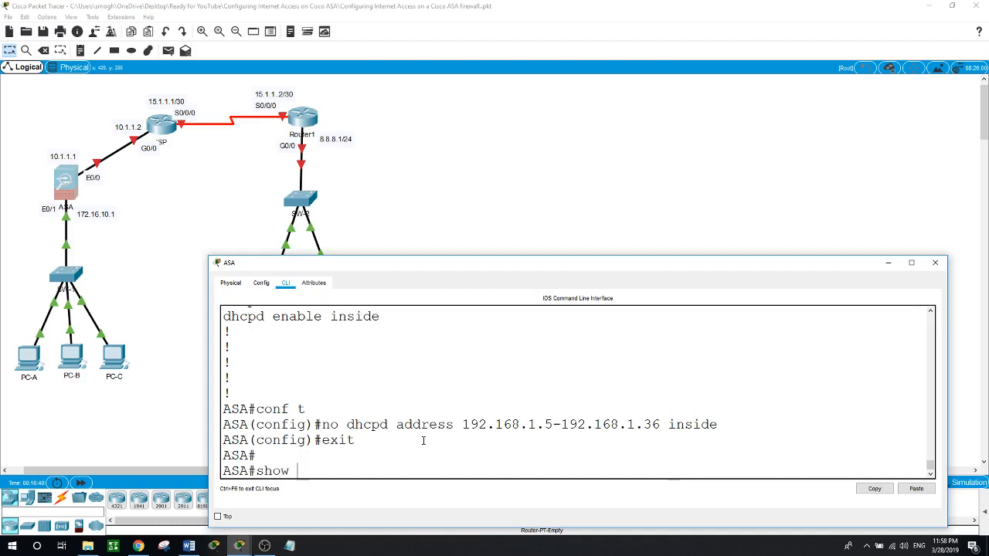
pyautogui.write('run')
pyautogui.press('Return')
pyautogui.press('space')
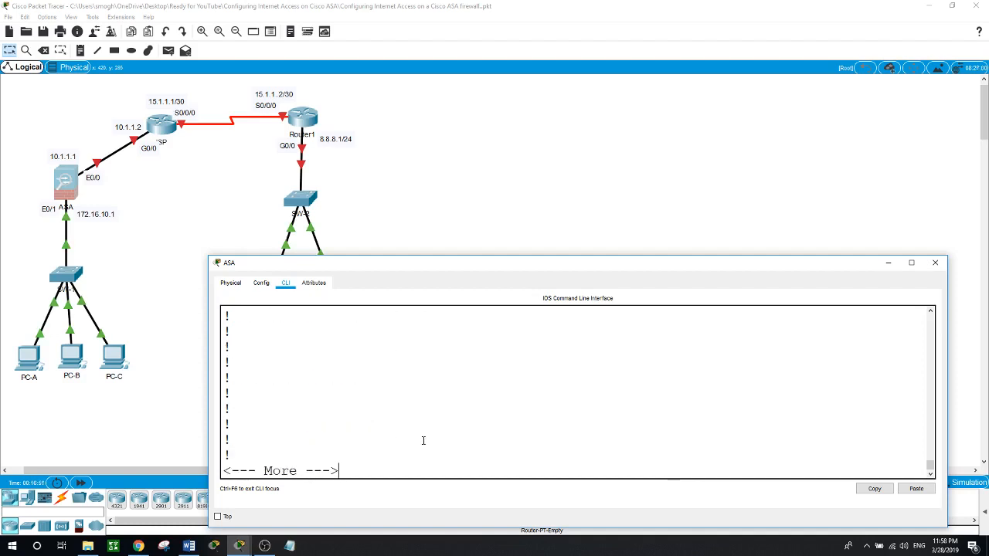
pyautogui.press('space')
pyautogui.scroll(2, 423, 440)
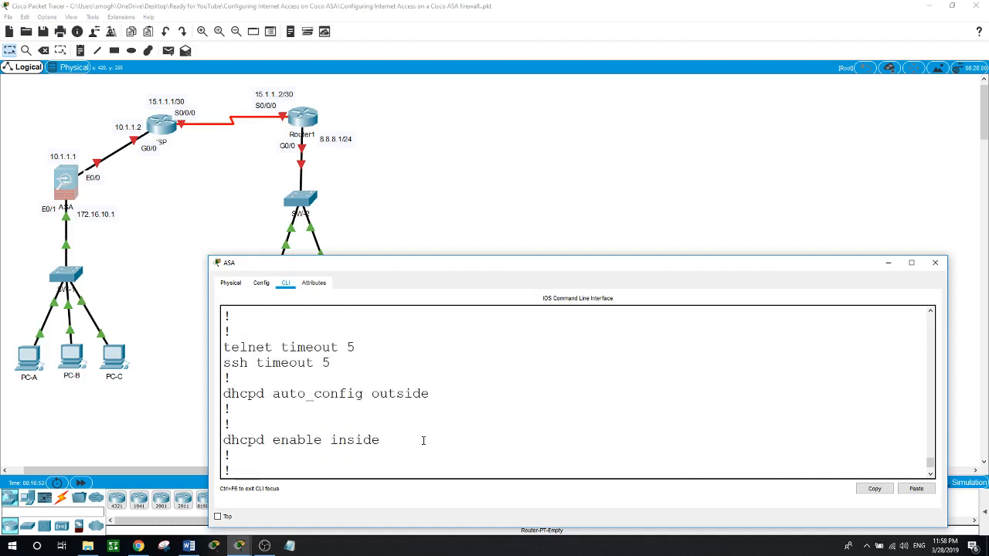
pyautogui.scroll(10, 423, 440)
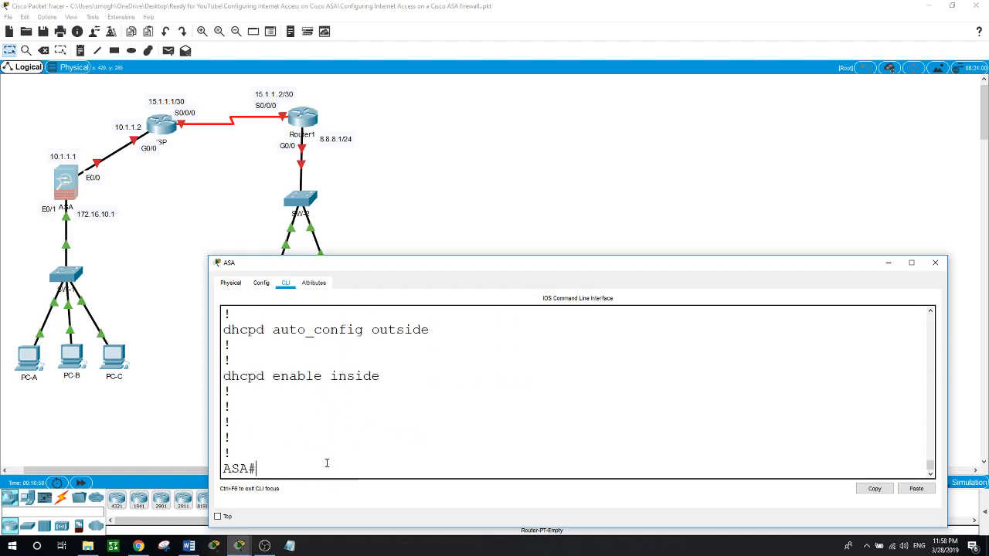
# Remove the IP address from interface VLAN 1 in configuration mode.
pyautogui.write('onf t')
pyautogui.press('Return')
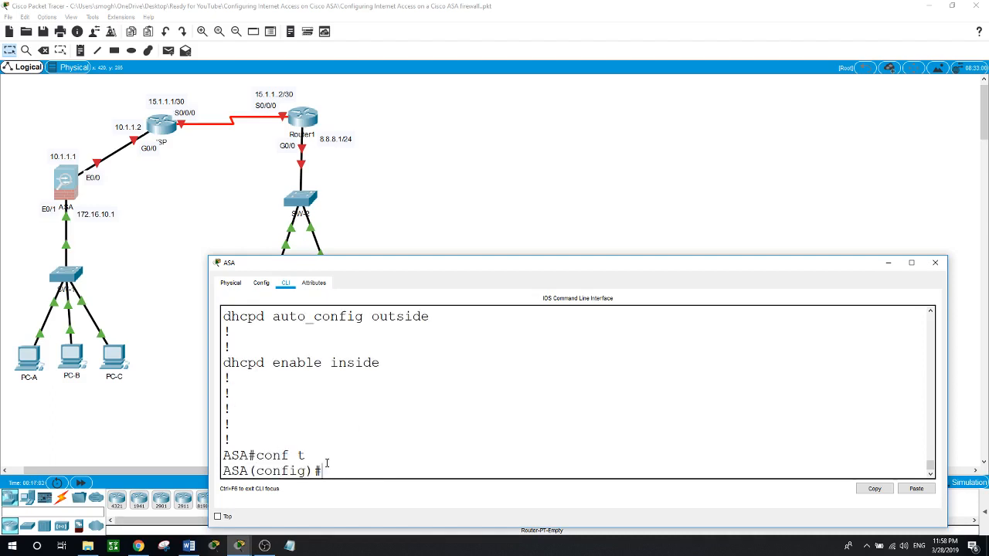
pyautogui.write('no')
pyautogui.press('BackSpace')
pyautogui.press('BackSpace')
pyautogui.write('int vlan 1')
pyautogui.press('Return')
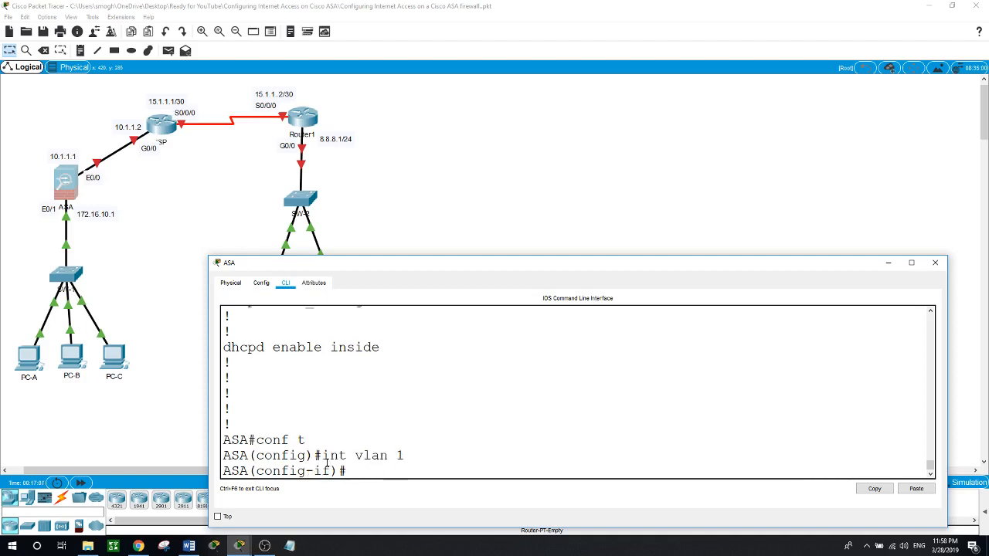
pyautogui.write('no ip address')
pyautogui.press('Return')
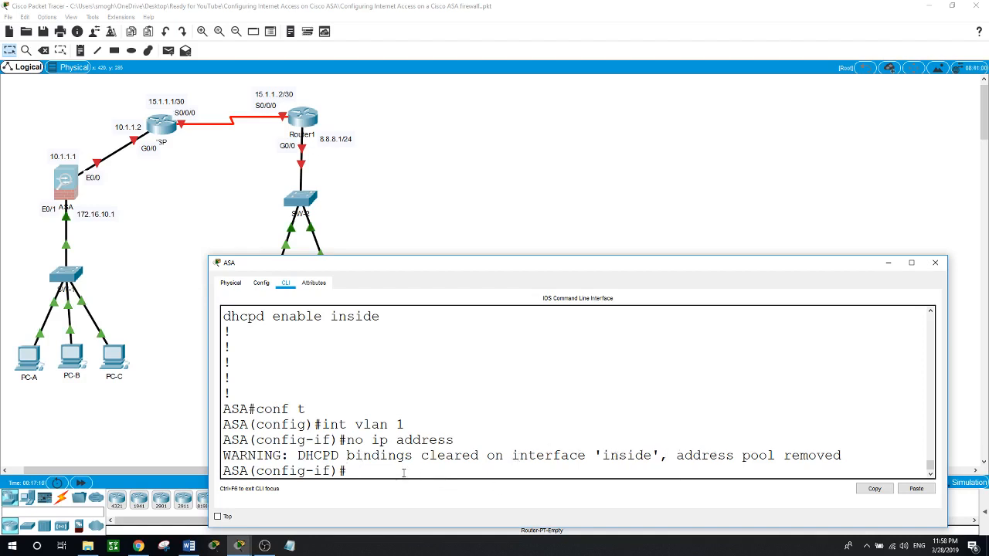
# Return to privileged mode and check the Vlan1 address and DHCP entries in the running configuration.
pyautogui.write('end')
pyautogui.press('Return')
pyautogui.press('Return')
pyautogui.write('show run')
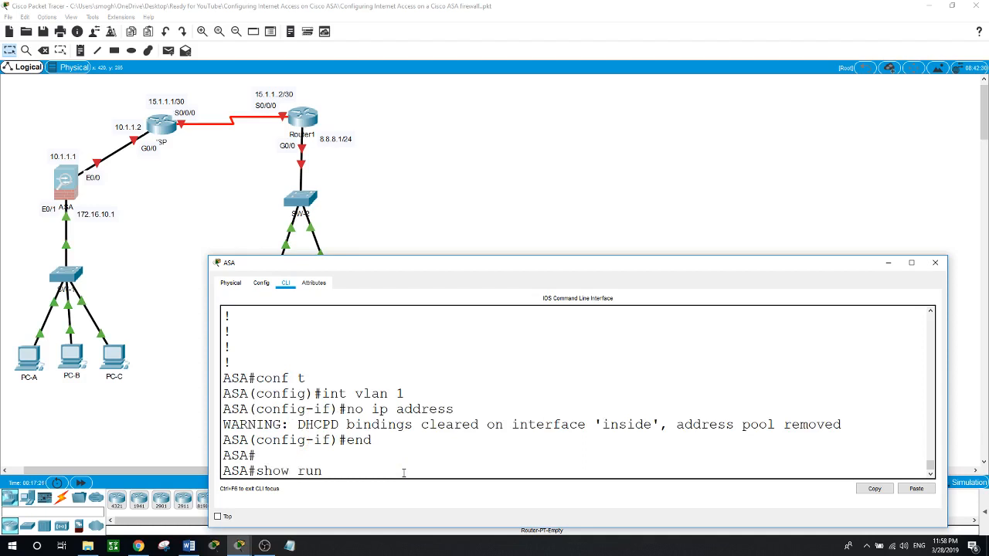
pyautogui.press('Return')
pyautogui.press('space')
pyautogui.press('space')
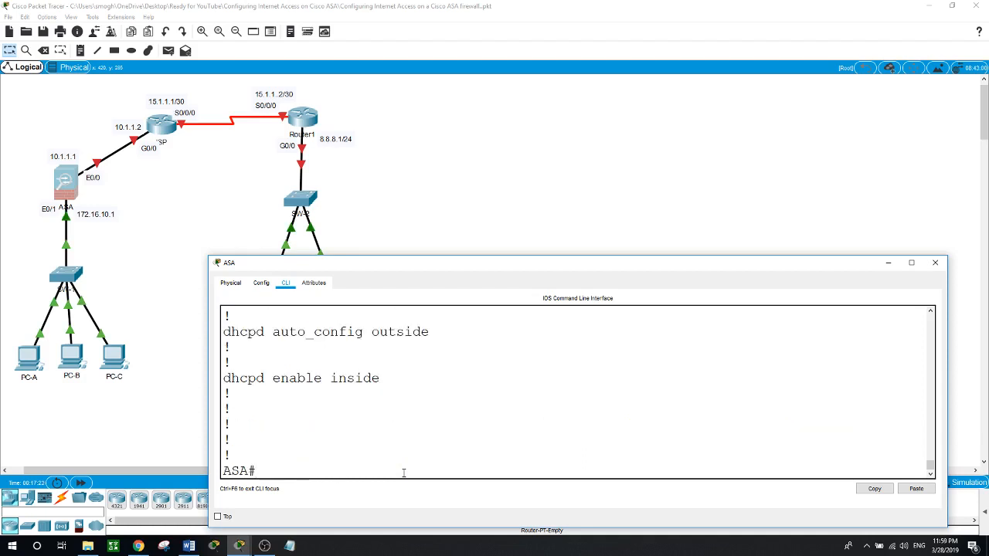
pyautogui.scroll(5, 403, 473)
pyautogui.scroll(-5, 404, 473)
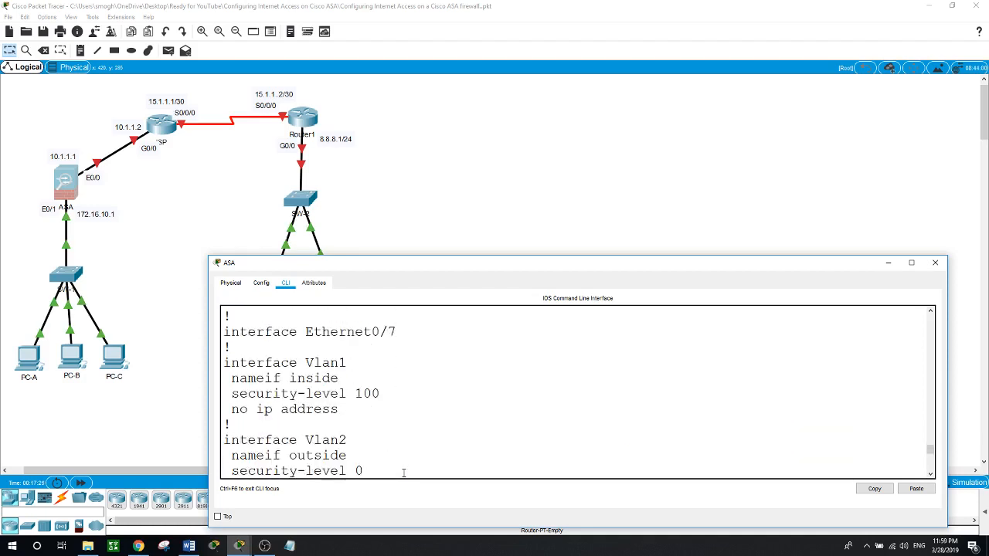
pyautogui.scroll(-10, 411, 388)
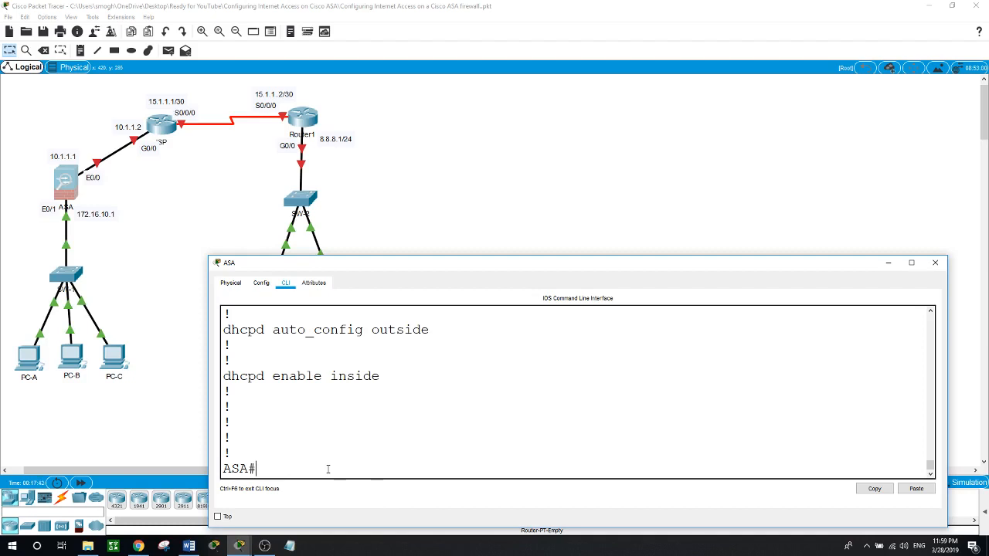
# Assign IP address 172.16.10.1 with mask 255.255.255.0 to interface VLAN 1.
pyautogui.write('conf t')
pyautogui.press('Return')
pyautogui.write('int')
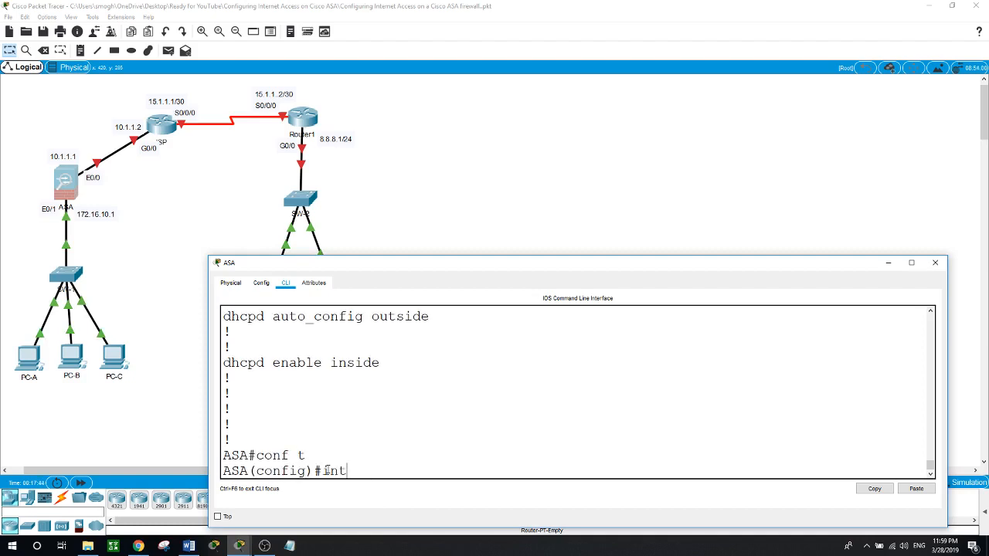
pyautogui.write(' vlan 1')
pyautogui.press('Return')
pyautogui.write('ip add')
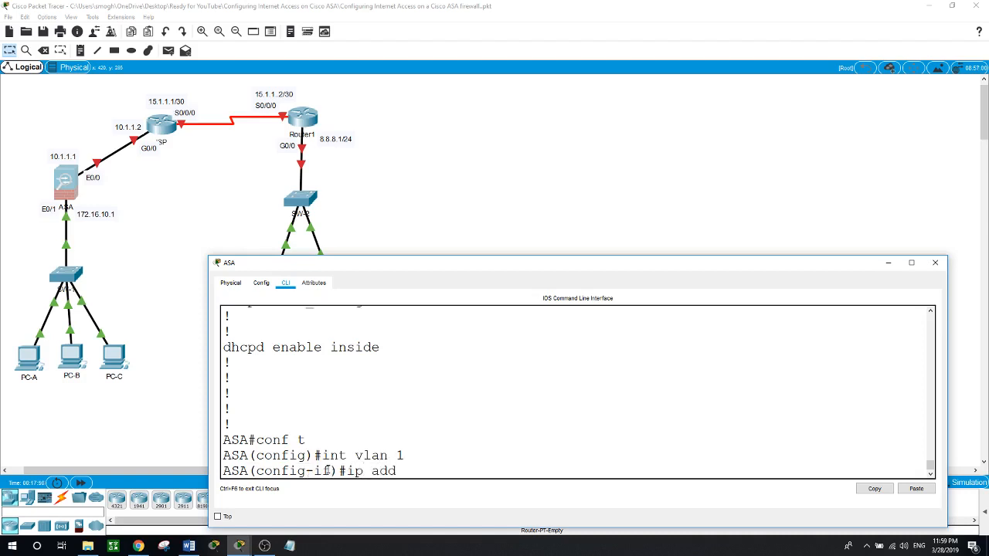
pyautogui.write('ress 172.16.10.1 255.')
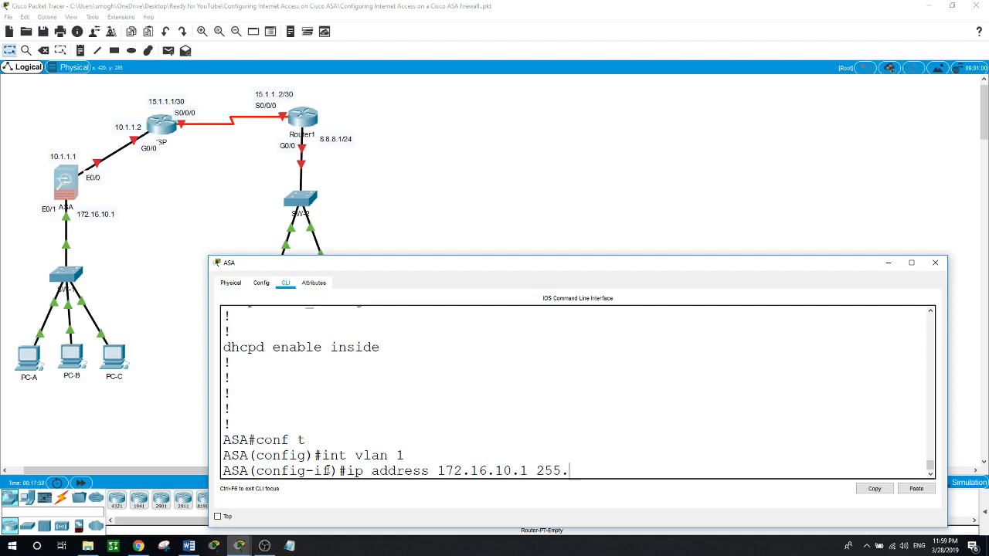
pyautogui.write('255.255.0')
pyautogui.press('Return')
# Name the VLAN 1 interface inside, set its security level to 100 and return to global configuration mode.
pyautogui.write('name')
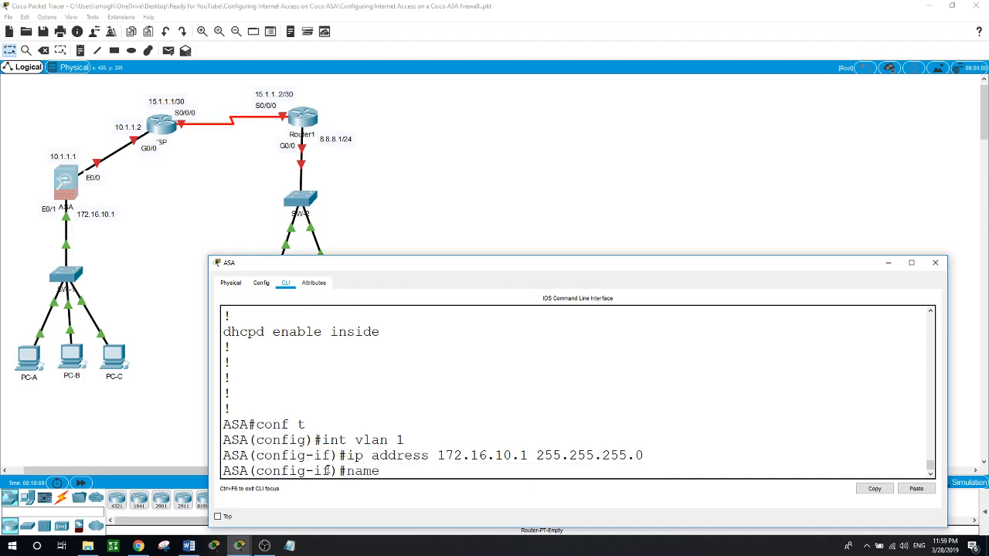
pyautogui.write('if')
pyautogui.write(' inside')
pyautogui.press('Return')
pyautogui.write('se')
pyautogui.press('Tab')
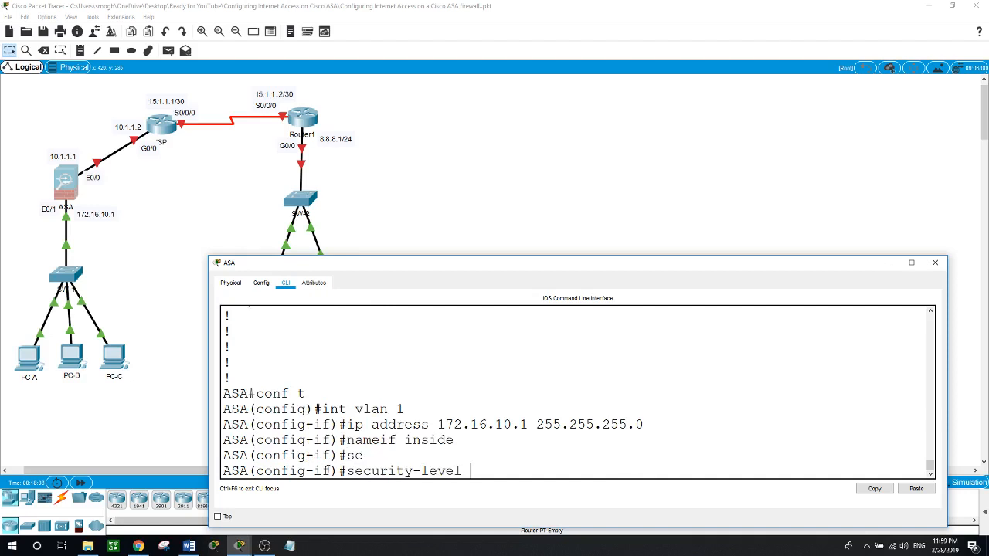
pyautogui.write('100')
pyautogui.press('Return')
pyautogui.write('exit')
pyautogui.press('Return')
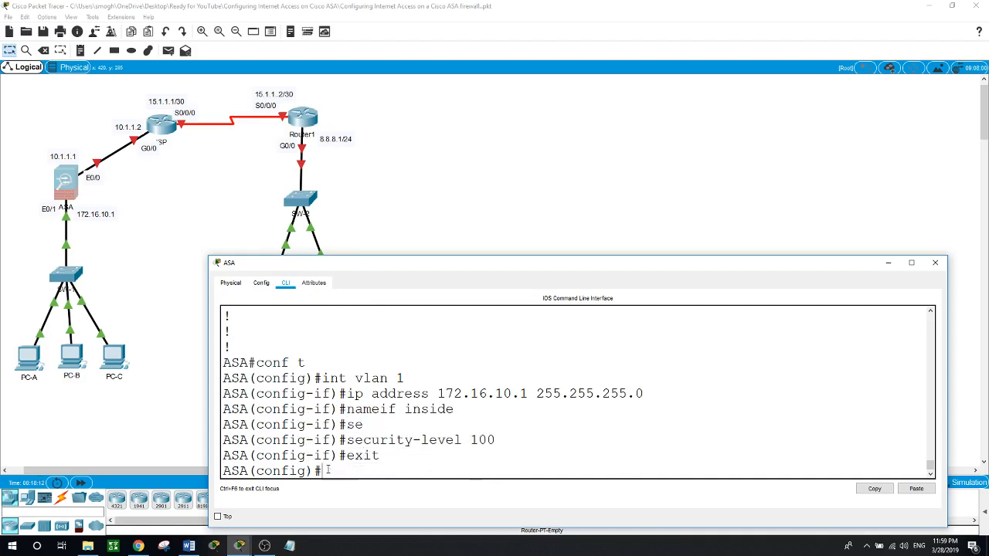
# Assign interface e0/1 to access VLAN 1.
pyautogui.write('int e0/1')
pyautogui.press('Return')
pyautogui.write('swi')
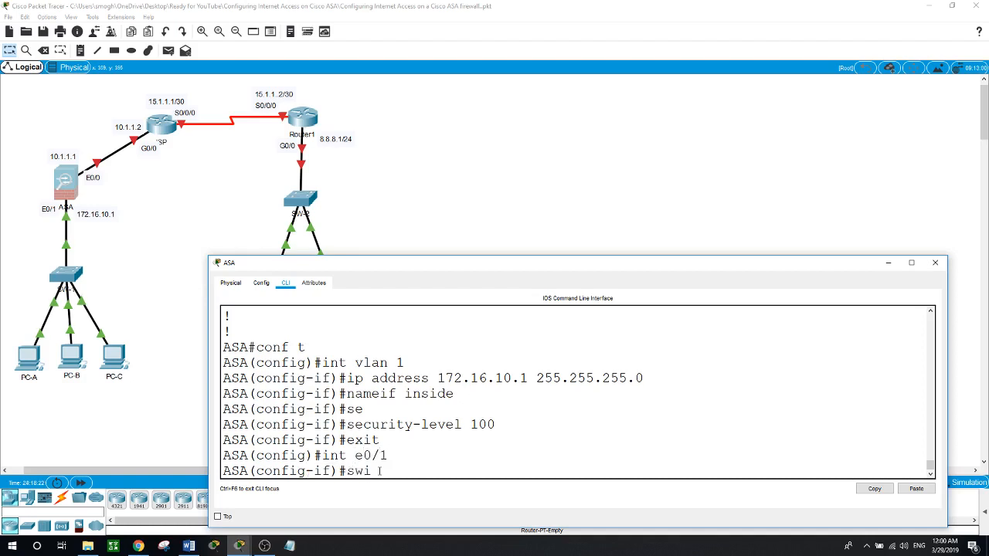
pyautogui.press('Tab')
pyautogui.write('ac')
pyautogui.press('Tab')
pyautogui.write('cess')
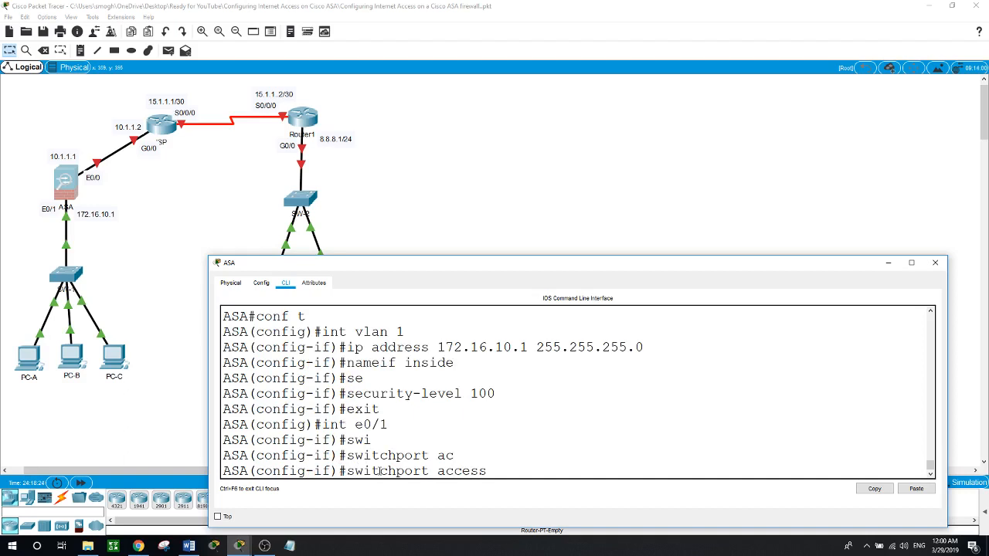
pyautogui.write(' vl')
pyautogui.press('Tab')
pyautogui.write('1')
pyautogui.press('Return')
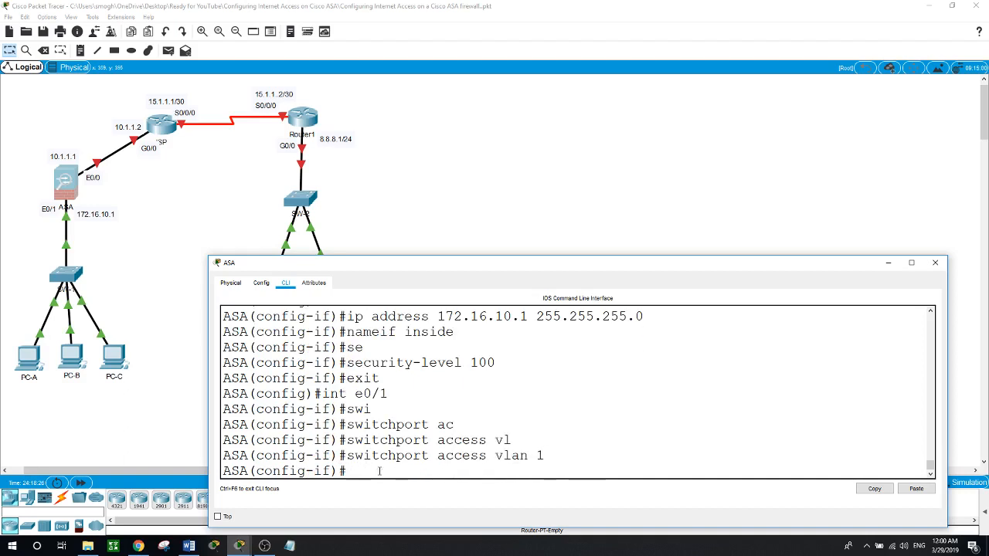
# Leave the e0/1 configuration and assign IP address 10.1.1.1 with mask 255.255.255.0 to interface VLAN 2.
pyautogui.write('exit')
pyautogui.press('Return')
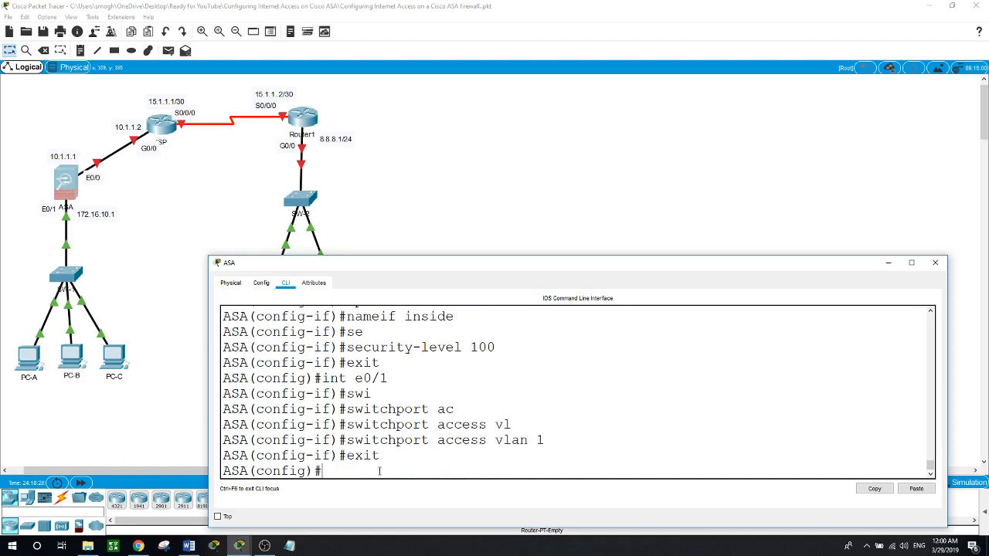
pyautogui.write('int vla')
pyautogui.press('Tab')
pyautogui.write('2')
pyautogui.press('Return')
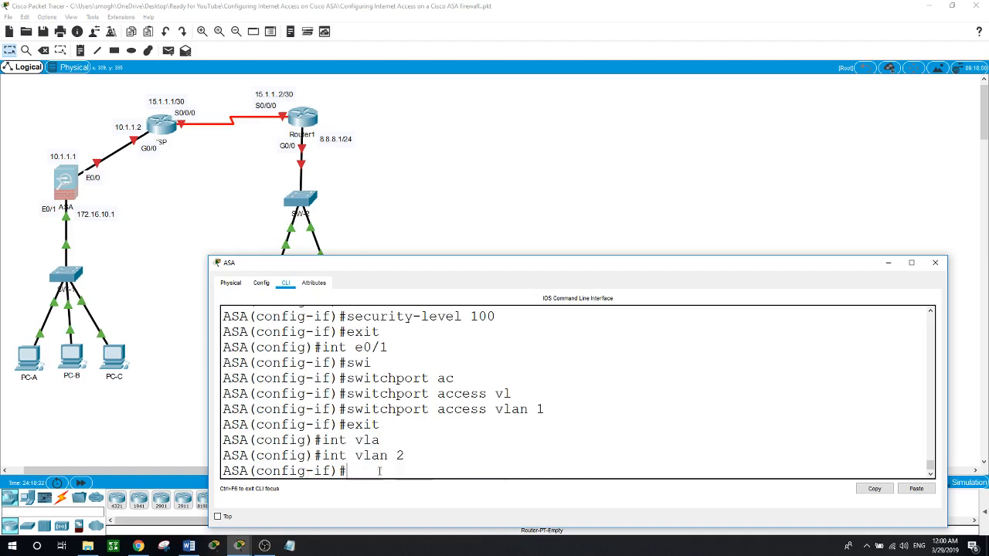
pyautogui.write('ip addre')
pyautogui.press('Tab')
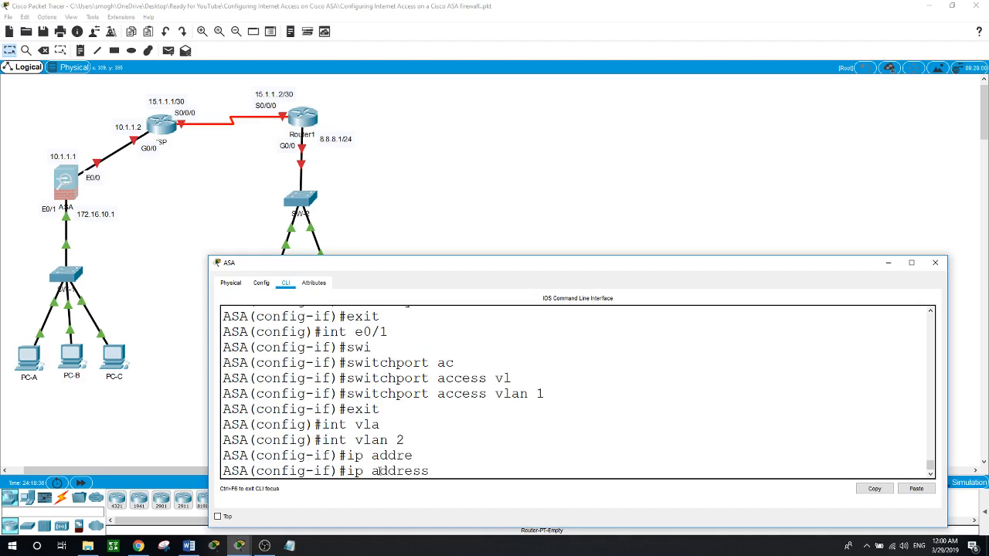
pyautogui.write('10.1.1.1 255.255.255.0')
pyautogui.press('Return')
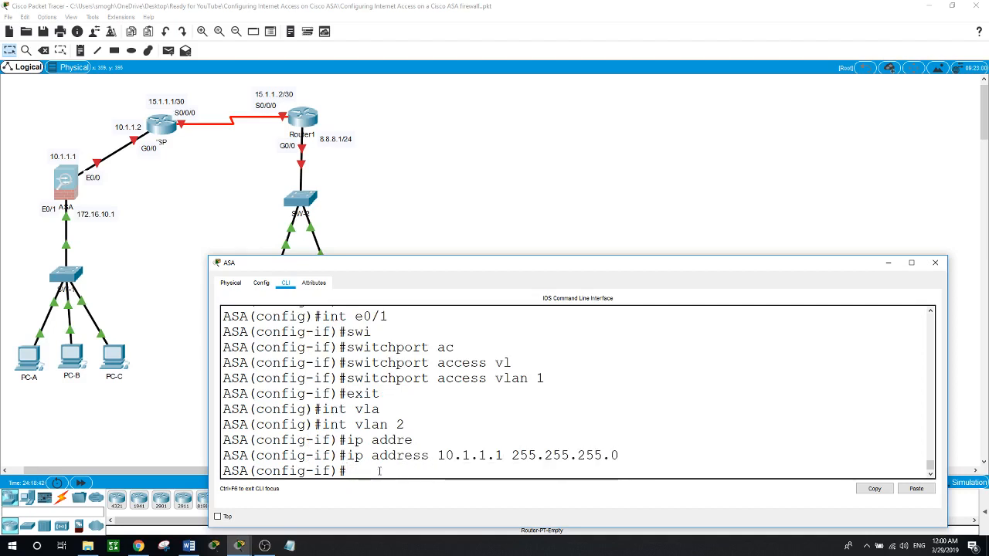
# Name the VLAN 2 interface outside, set its security level to 0 and return to global configuration mode.
pyautogui.write('nameif outside')
pyautogui.press('Return')
pyautogui.write('se')
pyautogui.press('Tab')
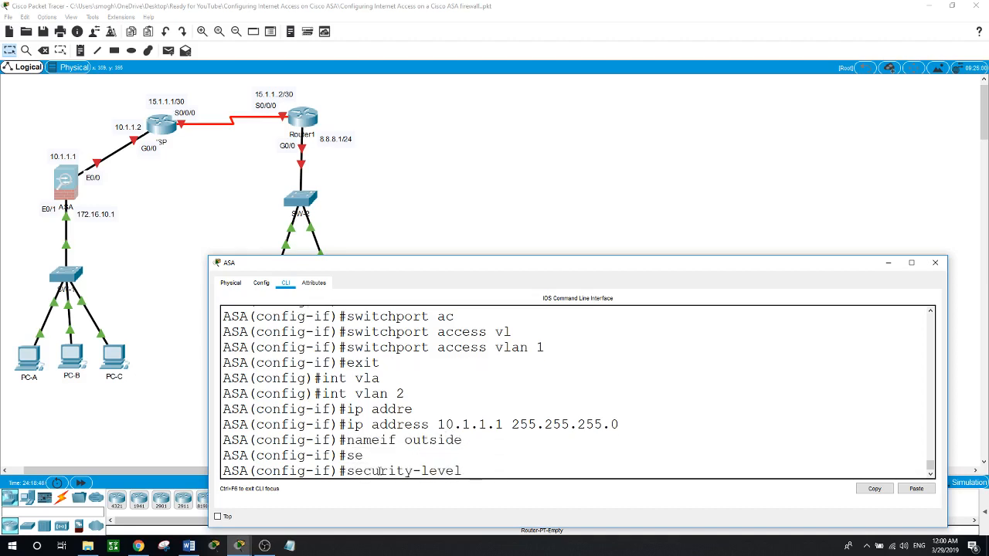
pyautogui.write('0')
pyautogui.press('Return')
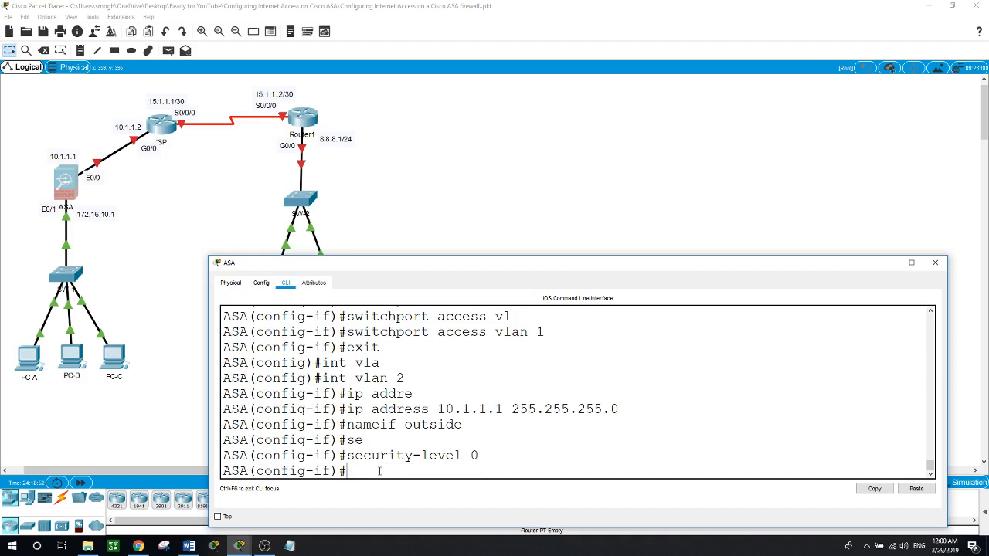
pyautogui.write('exit')
pyautogui.press('Return')
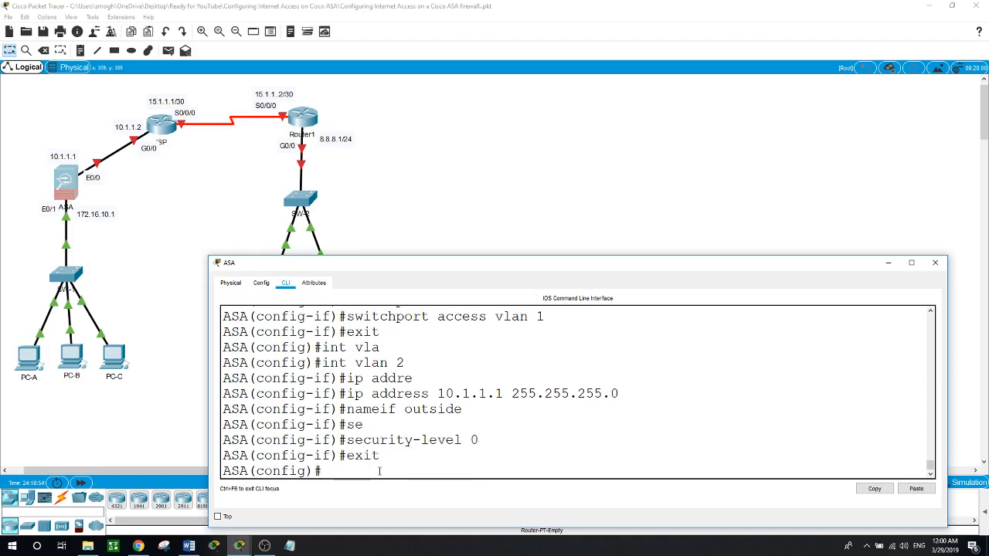
# Assign interface e0/0 to access VLAN 2.
pyautogui.write('int e0/0')
pyautogui.press('Return')
pyautogui.write('swi')
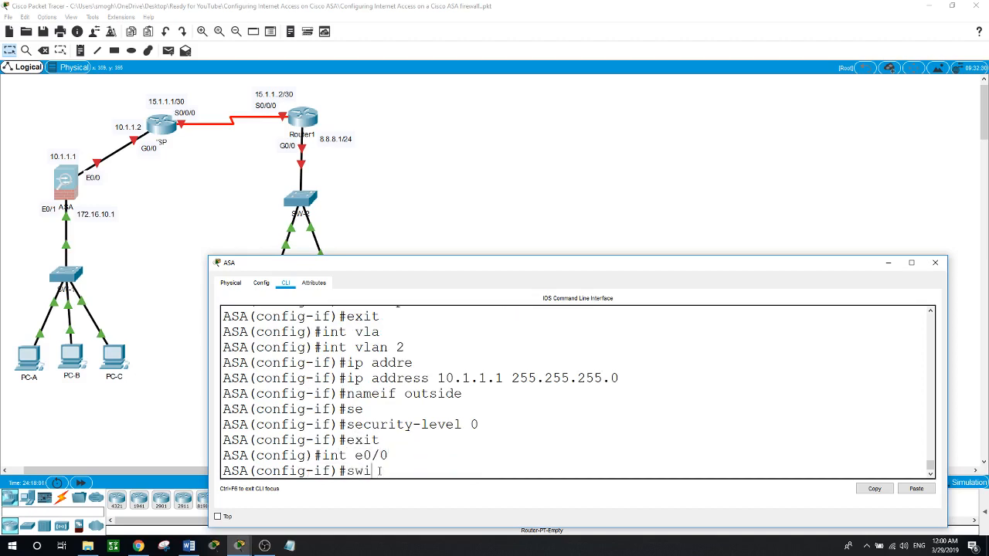
pyautogui.press('Tab')
pyautogui.write('ac')
pyautogui.press('Tab')
pyautogui.write('v')
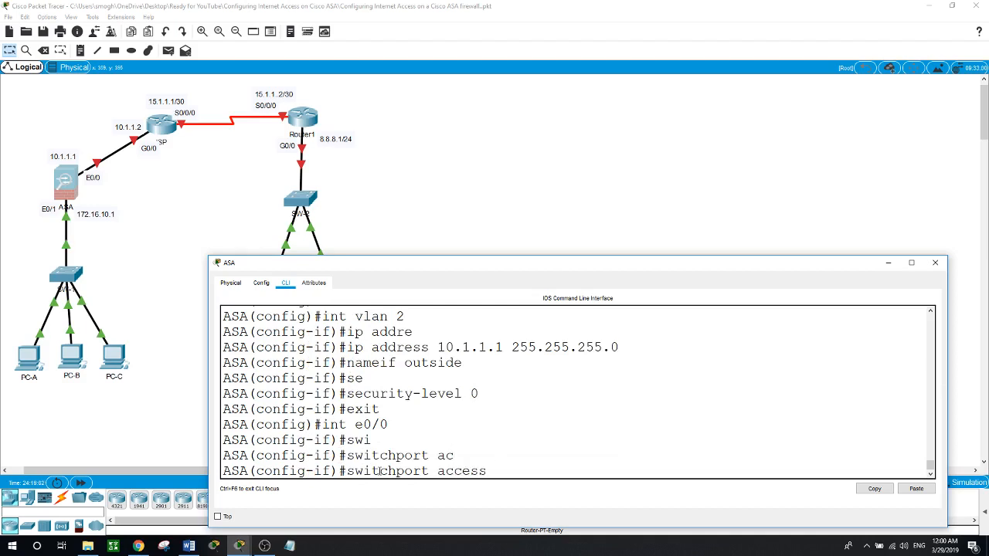
pyautogui.press('Tab')
pyautogui.write('2')
pyautogui.press('Return')
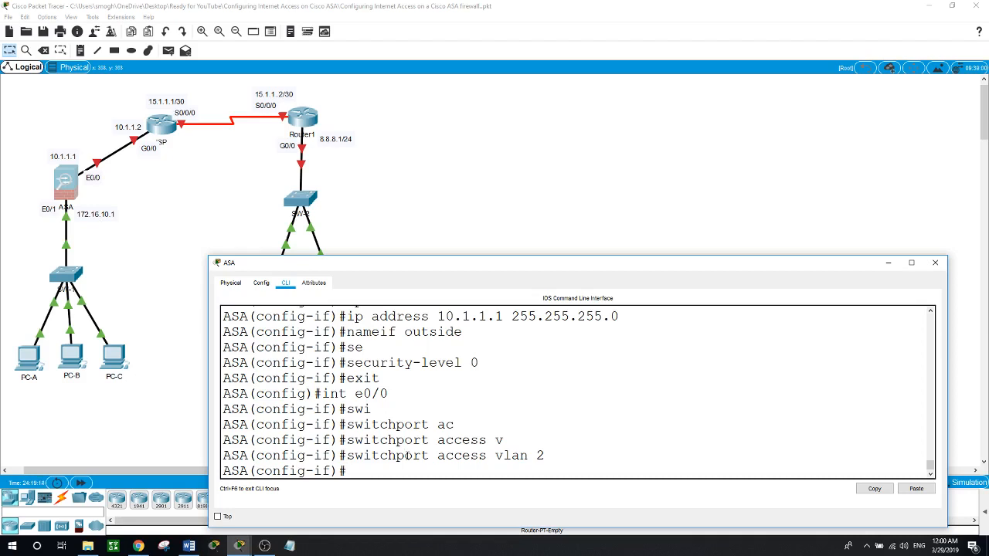
# Shift the ISP router's G0/0 label clear of its name, and enter global configuration mode on the ISP router.
pyautogui.click(118, 262)
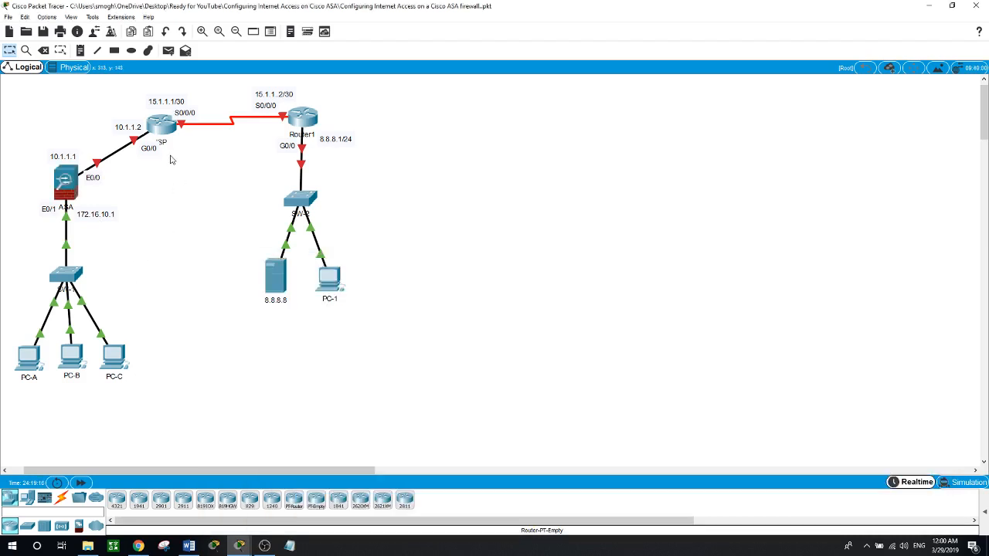
pyautogui.moveTo(152, 146); pyautogui.dragTo(148, 150)
pyautogui.click(168, 126)
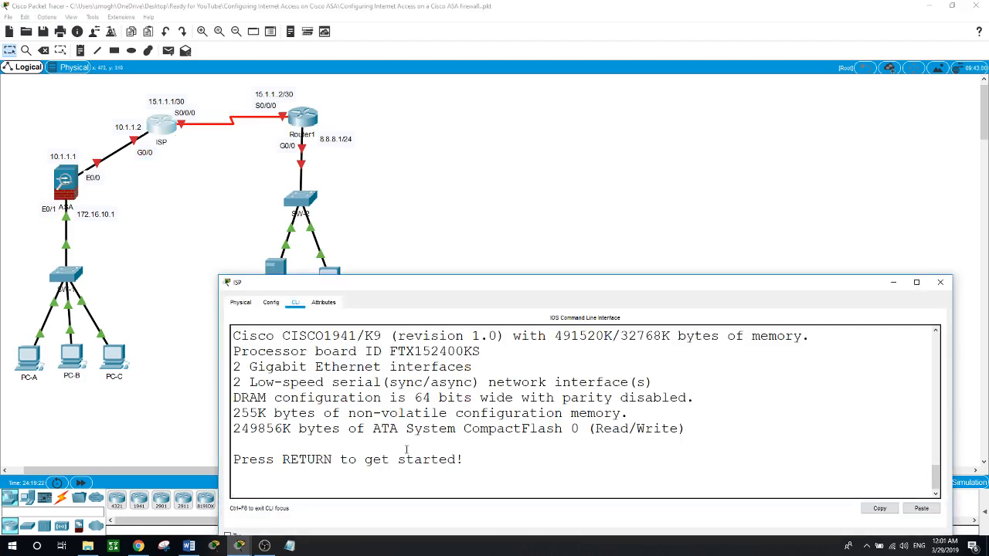
pyautogui.press('Return')
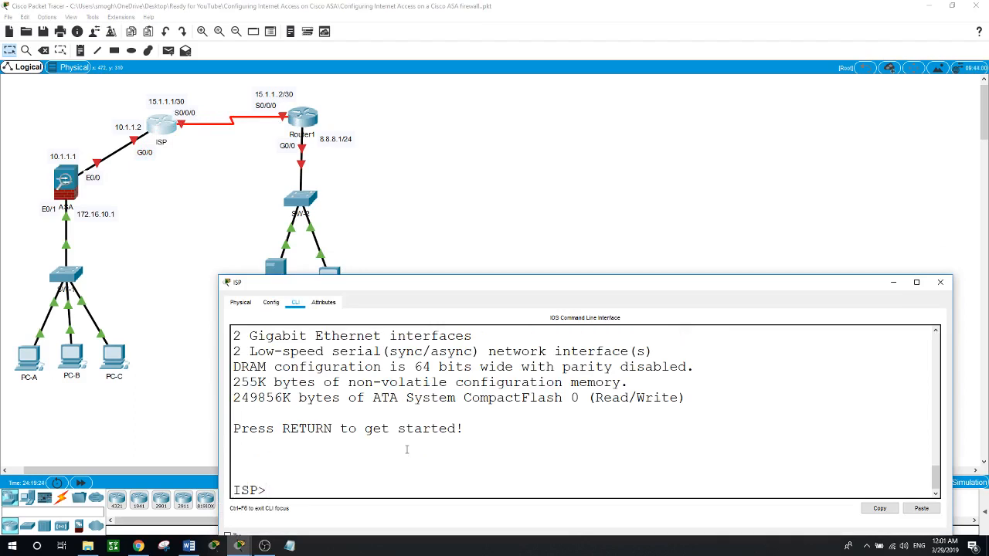
pyautogui.write('en')
pyautogui.press('Return')
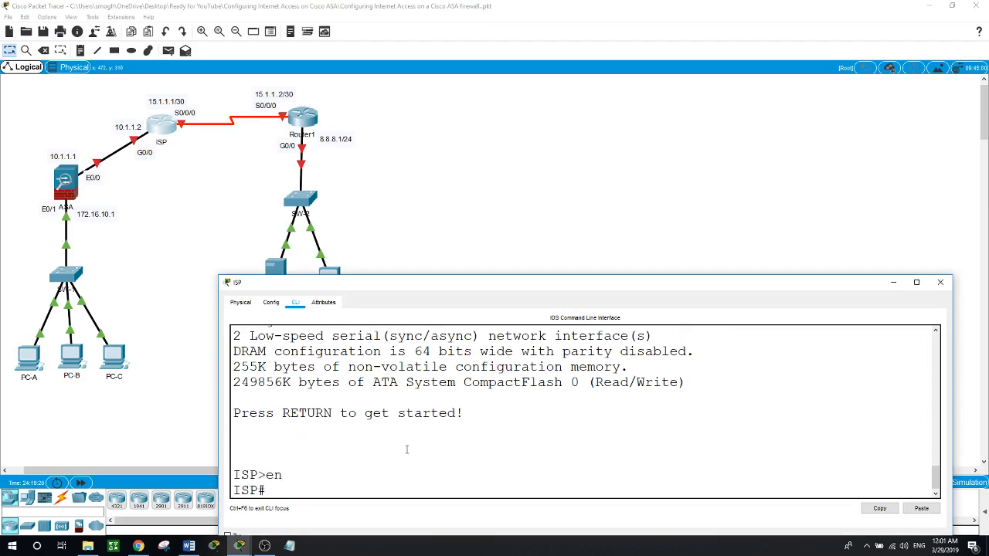
pyautogui.write('conf t')
pyautogui.press('Return')
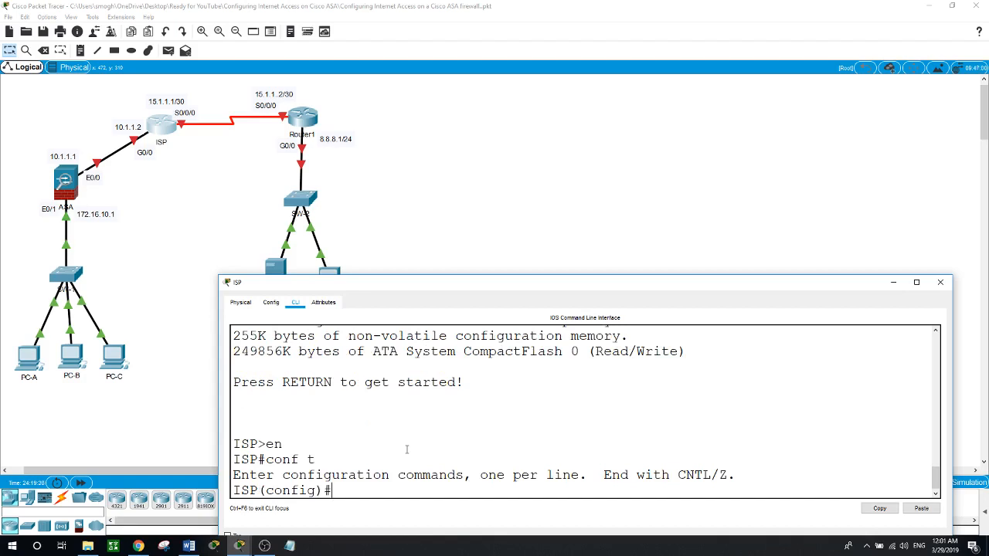
# Assign IP address 10.1.1.2 with mask 255.255.255.0 to the ISP router's g0/0 interface and enable the interface.
pyautogui.write('int g0/0')
pyautogui.press('Return')
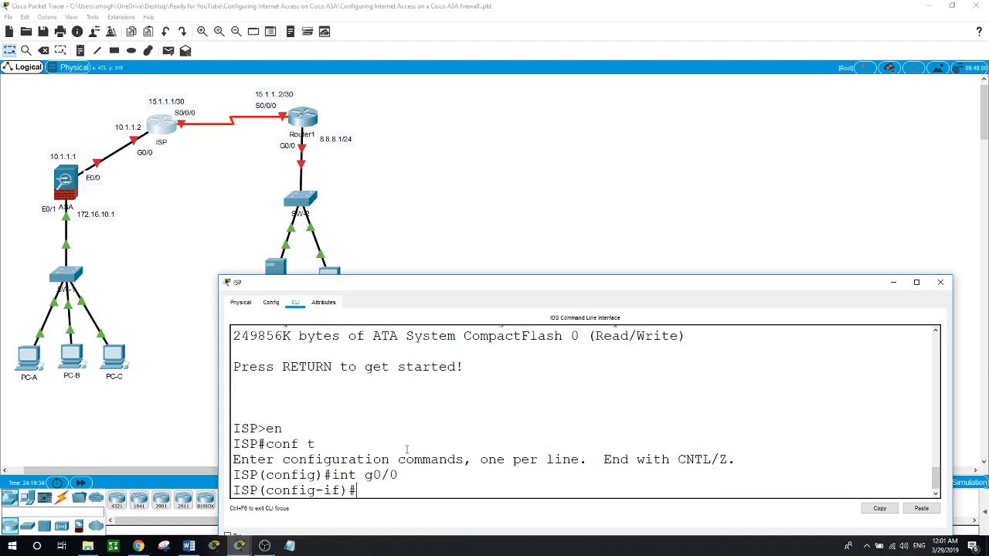
pyautogui.write('ip address 10.1.1.2 2')
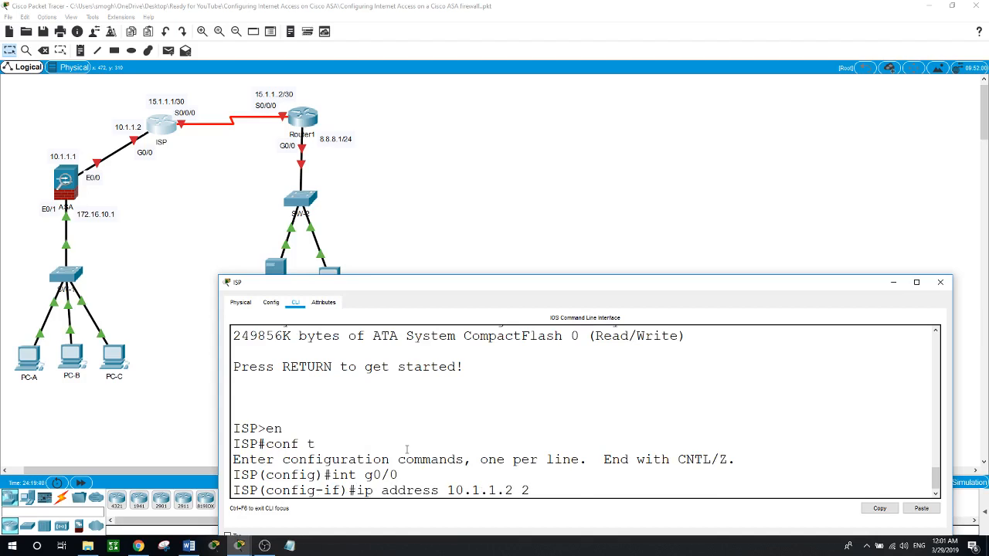
pyautogui.write('55.255.255.0')
pyautogui.press('Return')
pyautogui.write('no shut')
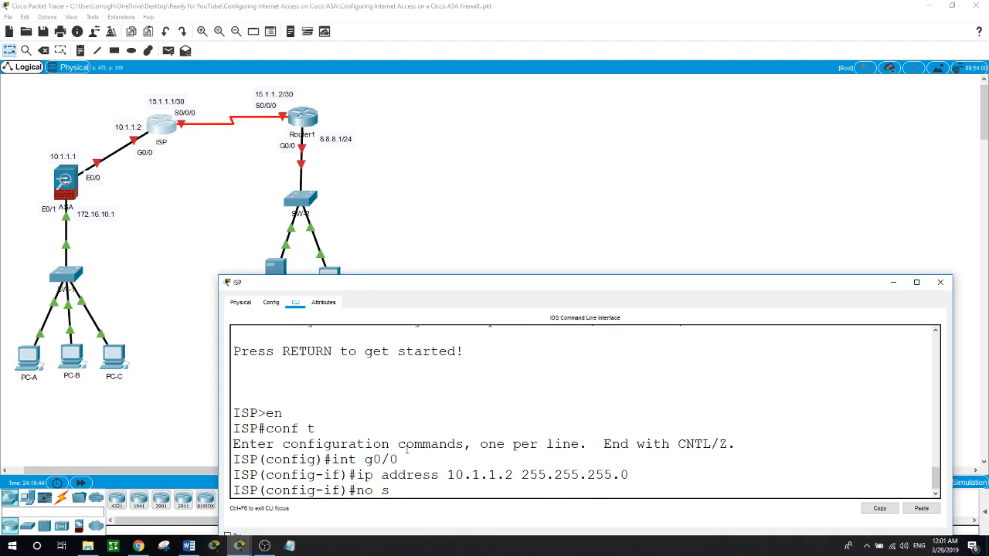
pyautogui.press('Return')
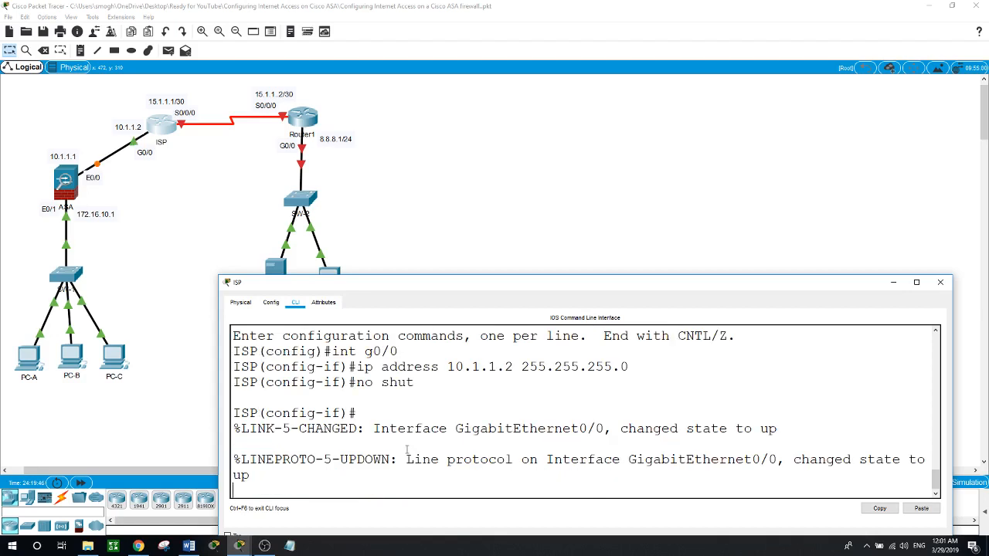
pyautogui.press('Return')
# Assign IP address 15.1.1.1 with mask 255.255.255.252 to the ISP router's s0/0/0 interface and enable the interface.
pyautogui.write('i')
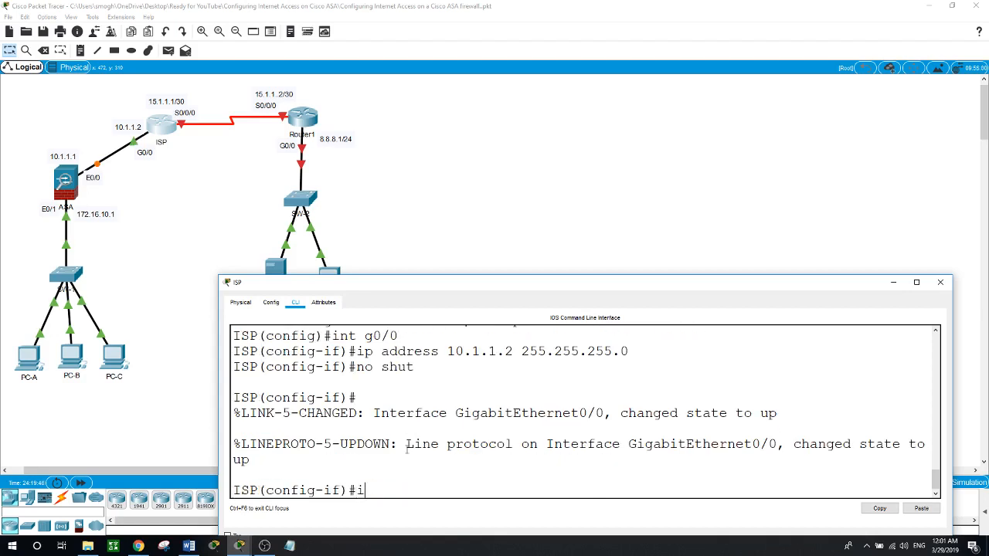
pyautogui.write('nt s0/0/0')
pyautogui.press('Return')
pyautogui.write('ipa')
pyautogui.press('BackSpace')
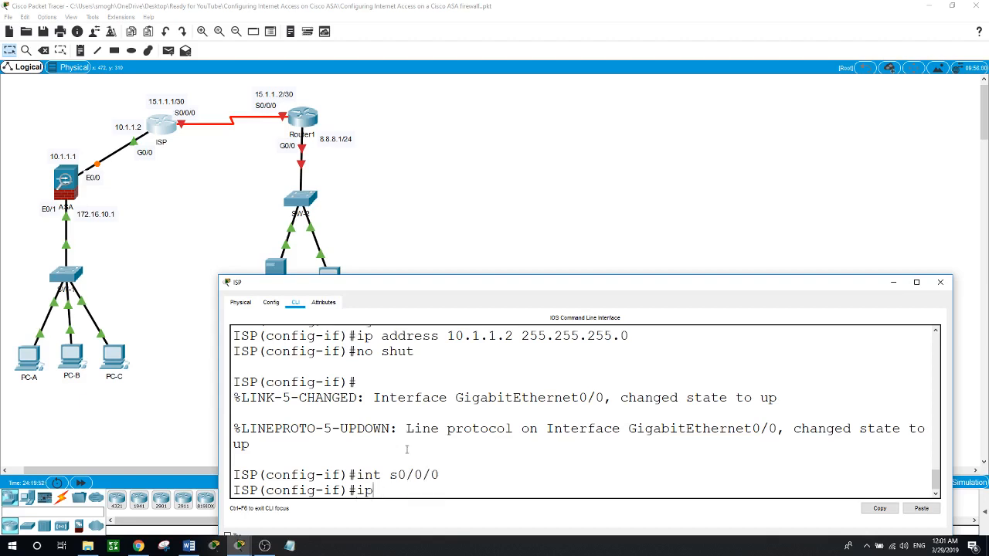
pyautogui.write('address 15.1.1.1 255.255.255.2')
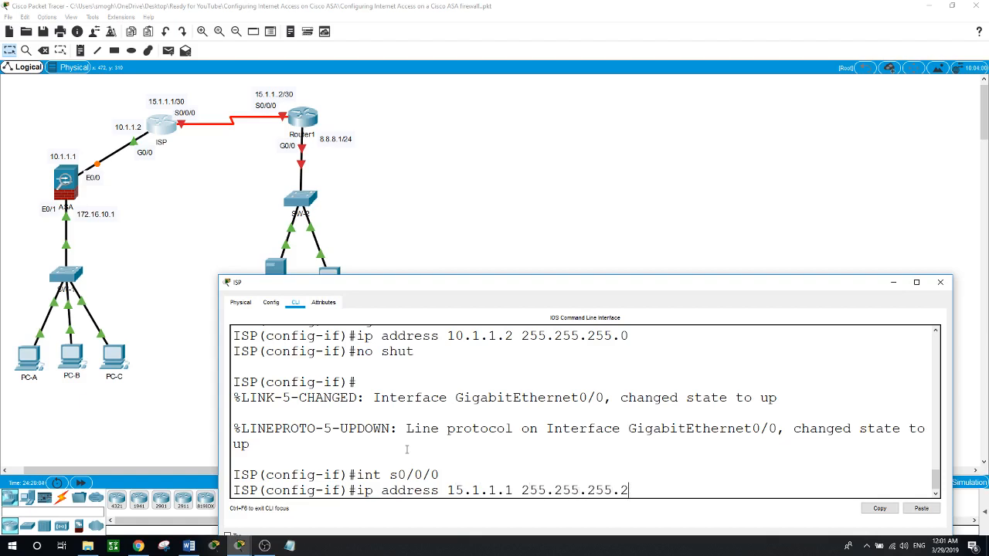
pyautogui.write('52')
pyautogui.press('Return')
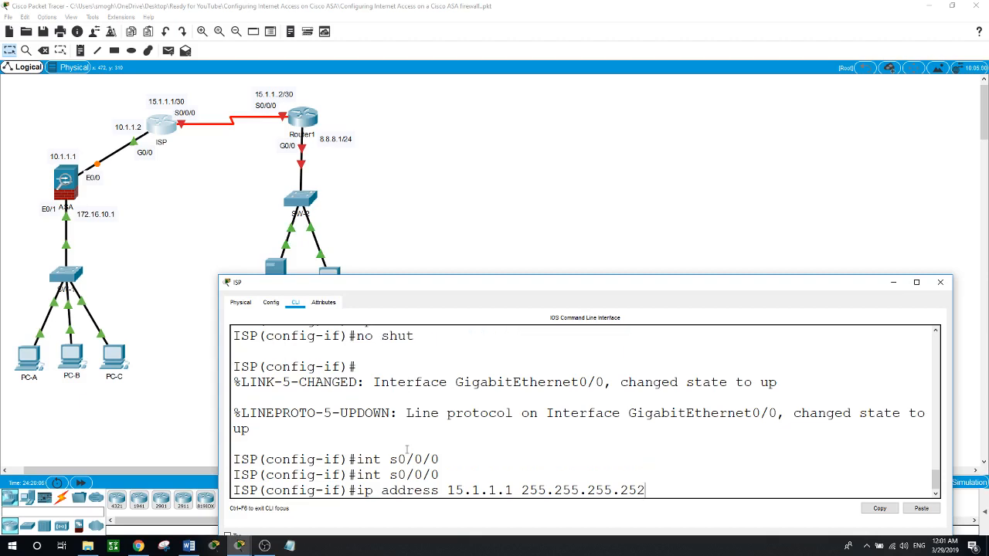
pyautogui.write('no shut')
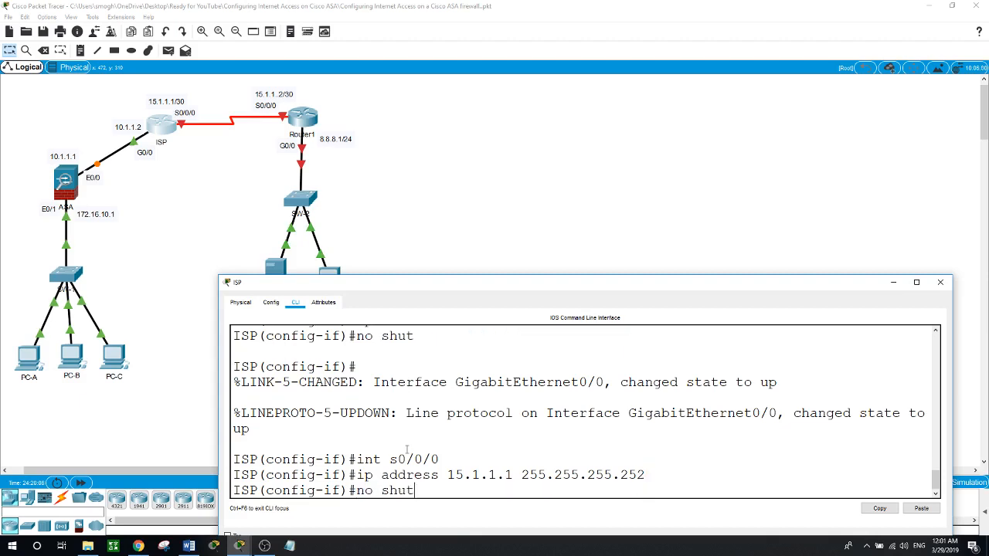
pyautogui.press('Return')
# Open the command line of Router1 and enter global configuration mode.
pyautogui.click(311, 119)
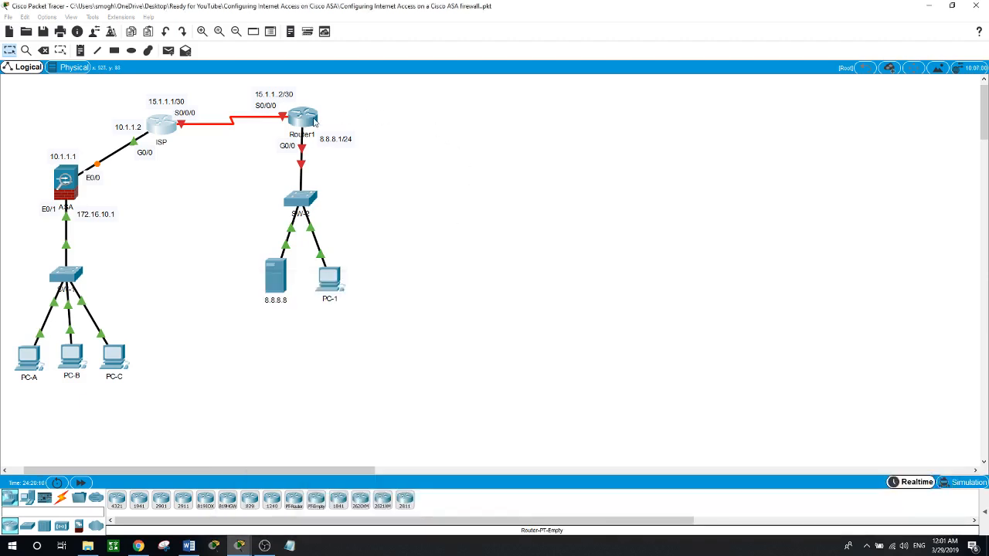
pyautogui.press('Return')
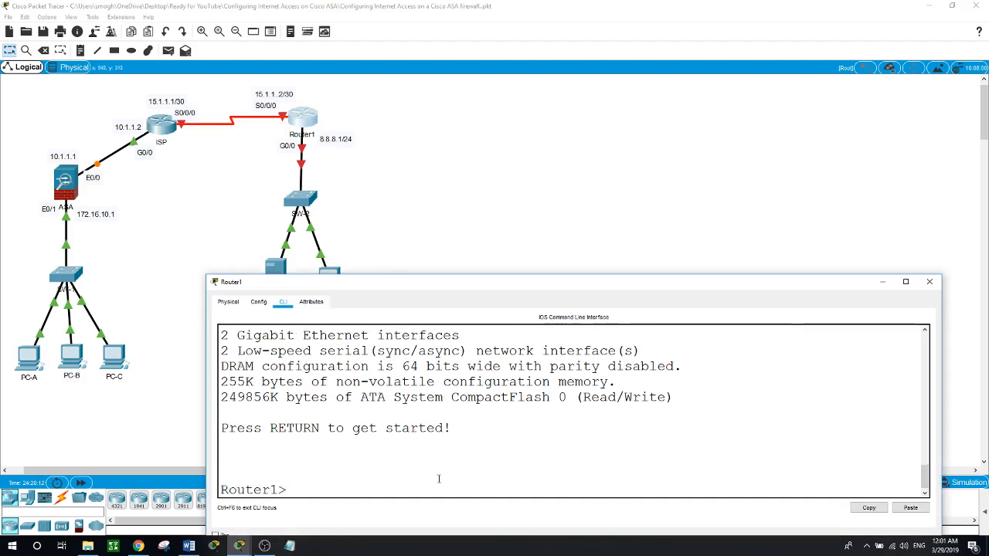
pyautogui.write('en')
pyautogui.press('Return')
pyautogui.write('conf t')
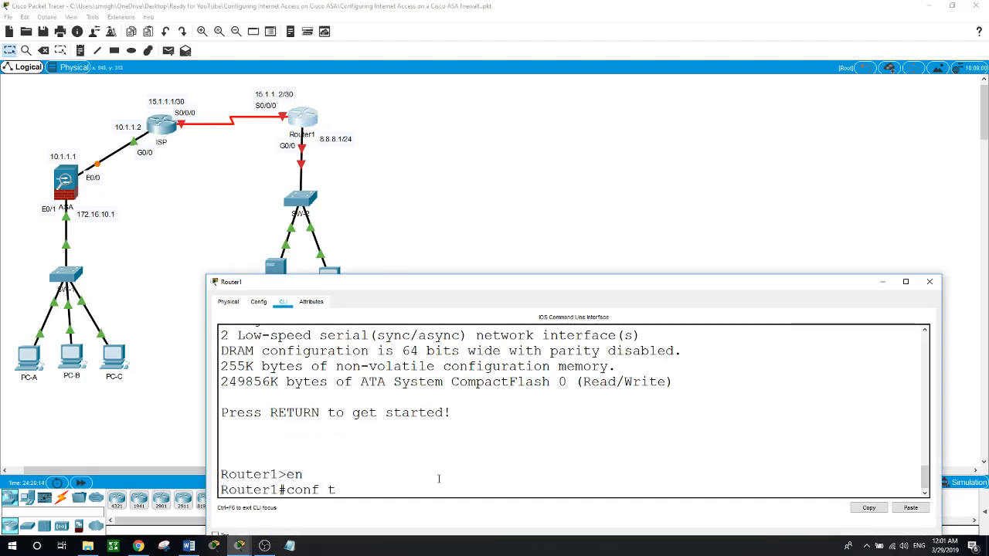
pyautogui.press('Return')
# Assign IP address 15.1.1.2 with mask 255.255.255.252 to Router1's s0/0/0 interface.
pyautogui.write('i')
pyautogui.write('s')
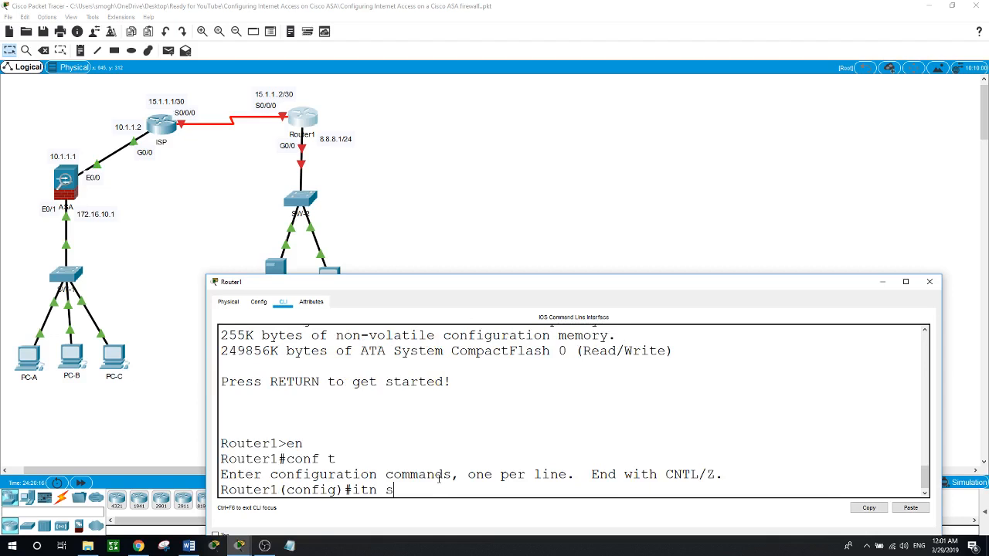
pyautogui.press('BackSpace')
pyautogui.press('BackSpace')
pyautogui.press('BackSpace')
pyautogui.press('BackSpace')
pyautogui.write('nt s0/0/0')
pyautogui.press('Return')
pyautogui.write('ip addr')
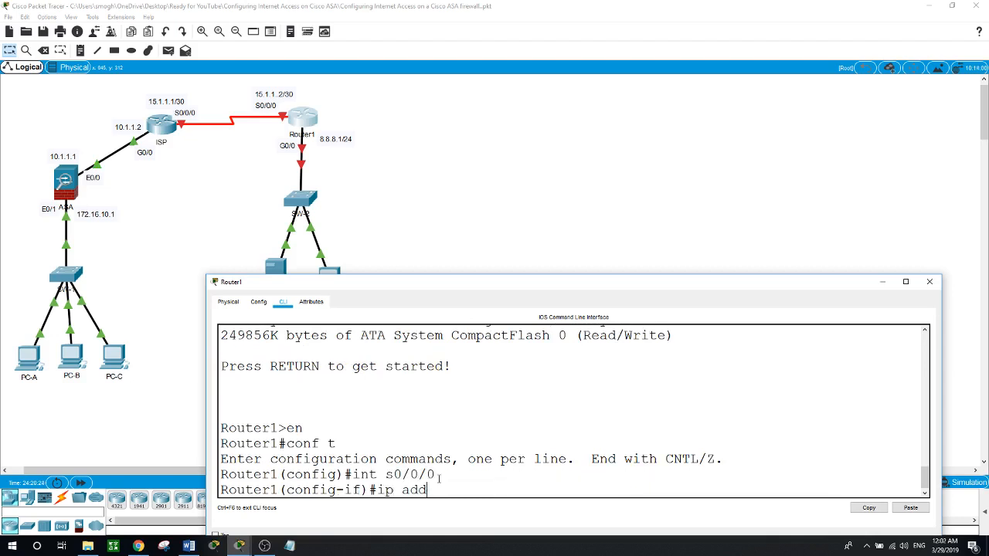
pyautogui.press('Tab')
pyautogui.write('15.1')
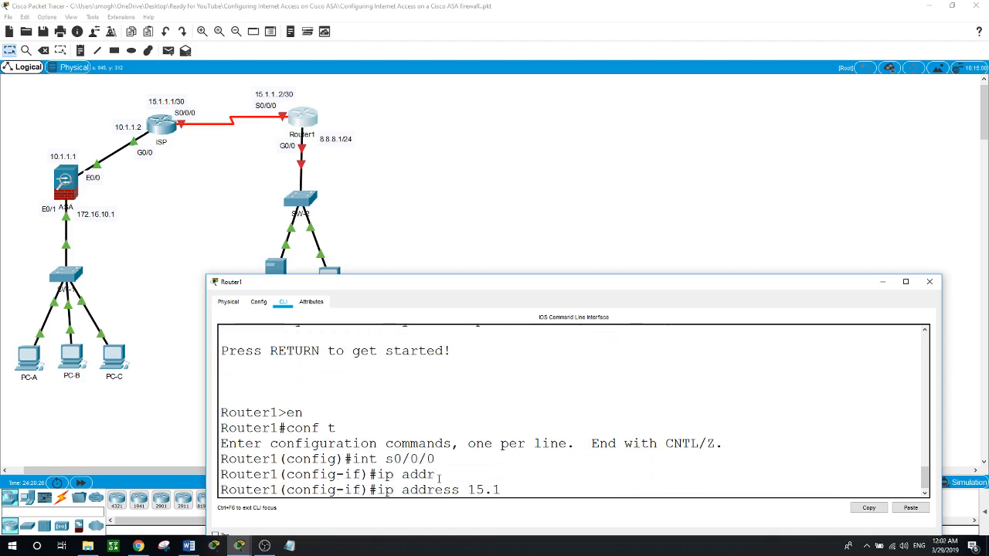
pyautogui.write('.1.2 255.255.255.2')
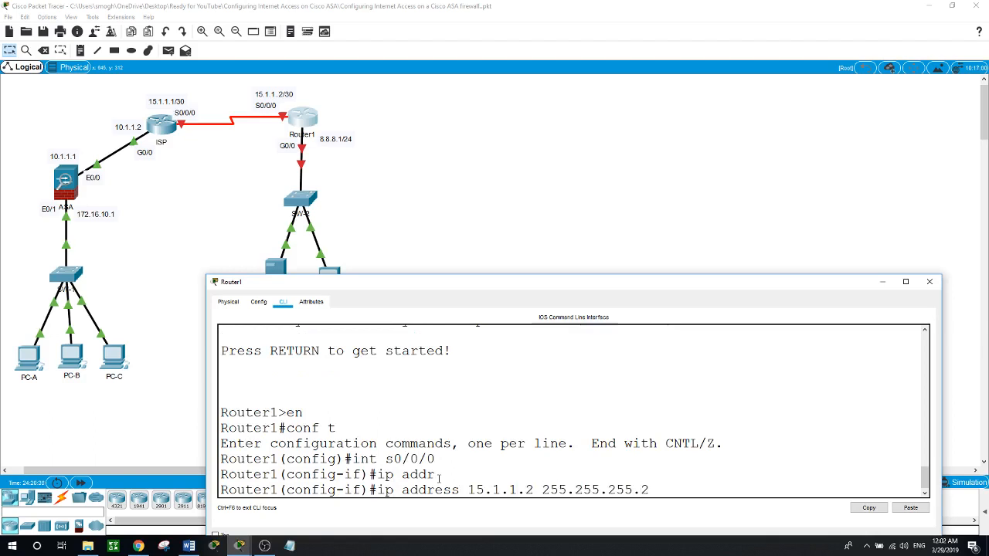
pyautogui.write('52')
pyautogui.press('Return')
# Enable Router1's s0/0/0 interface with the no shut command.
pyautogui.write('no')
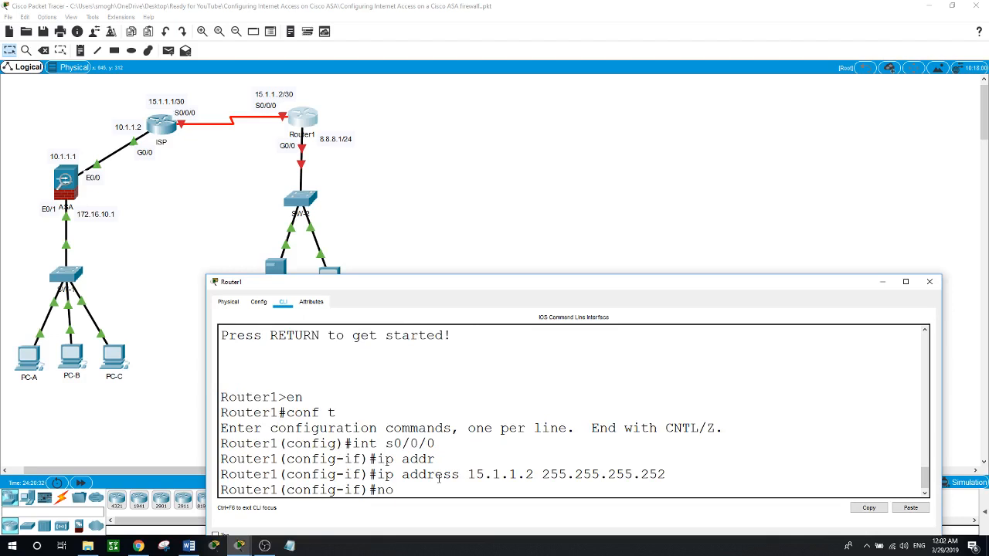
pyautogui.write(' shut')
pyautogui.press('Return')
pyautogui.press('Return')
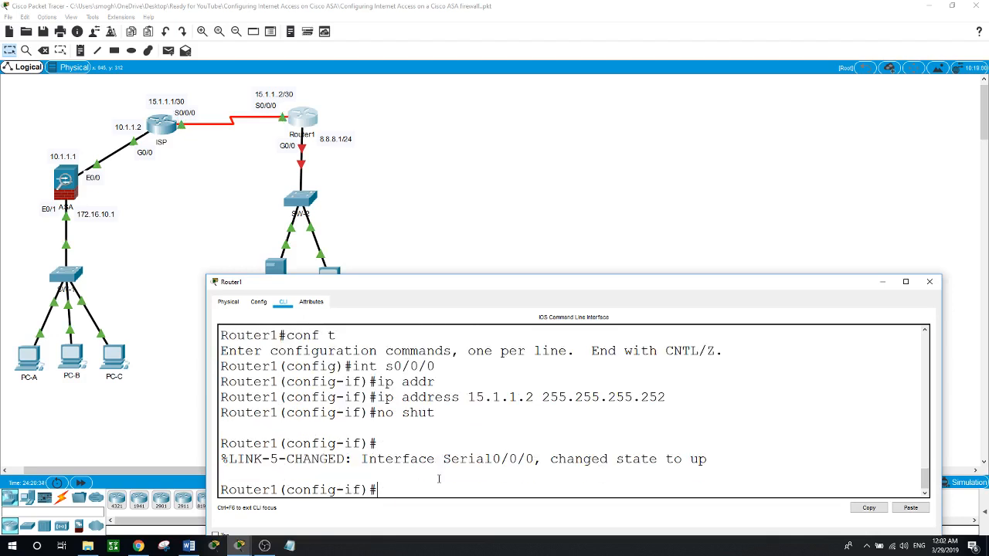
# Assign IP address 8.8.8.1 with mask 255.255.255.0 to Router1's g0/0 interface.
pyautogui.write('int g0/0')
pyautogui.press('Return')
pyautogui.write('ip address')
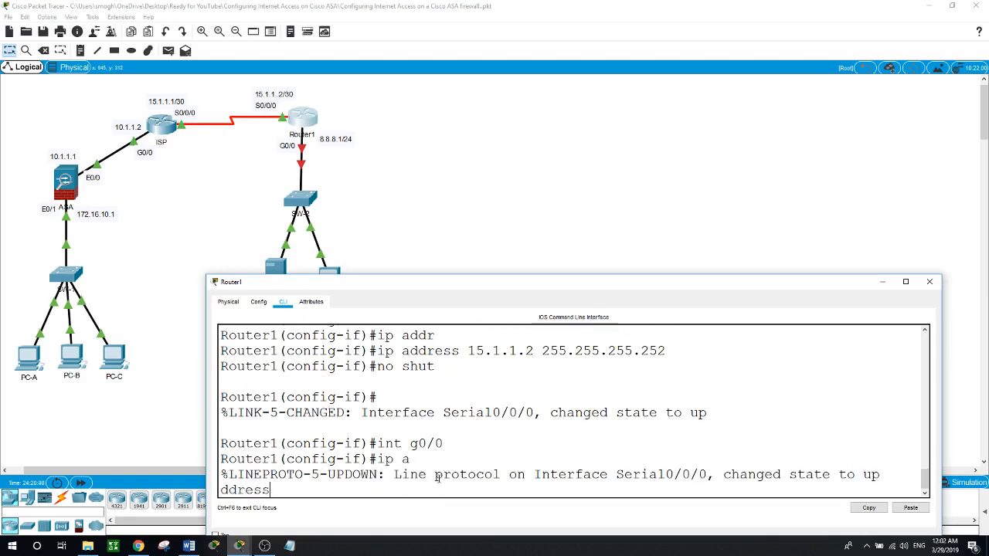
pyautogui.write(' 8.8.8.1 255.255.255.0')
pyautogui.press('Return')
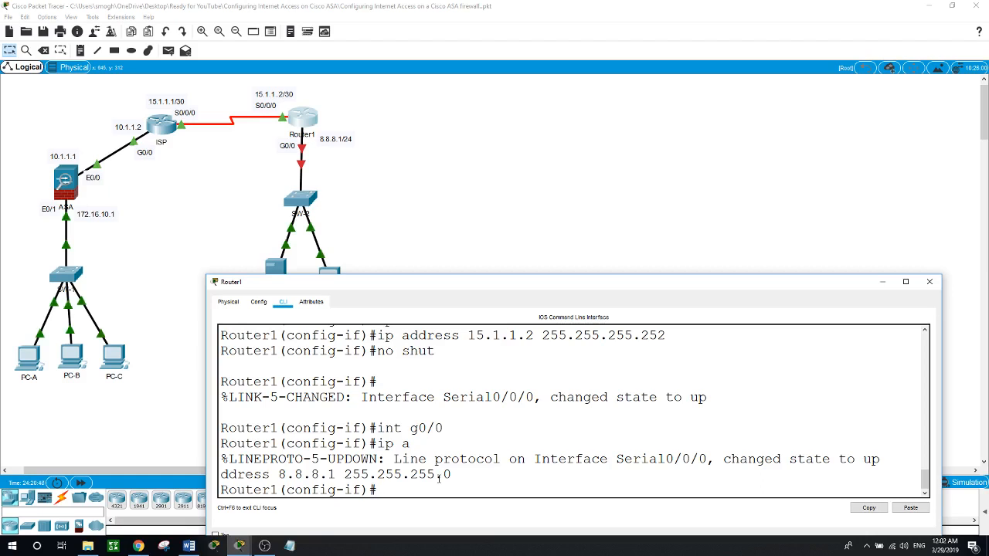
# Enable Router1's g0/0 interface with the no shut command.
pyautogui.write('no shut')
pyautogui.press('Return')
pyautogui.press('Return')
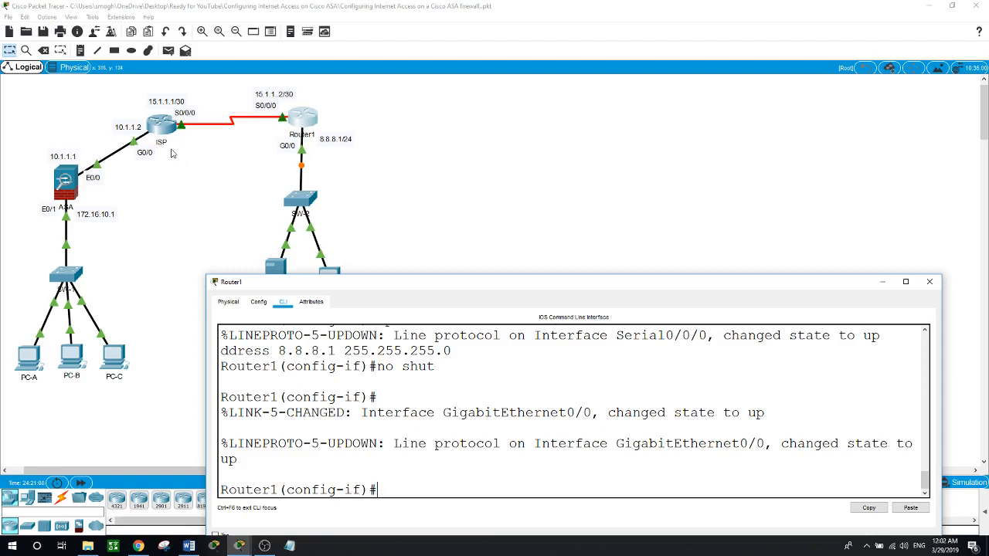
pyautogui.click(450, 204)
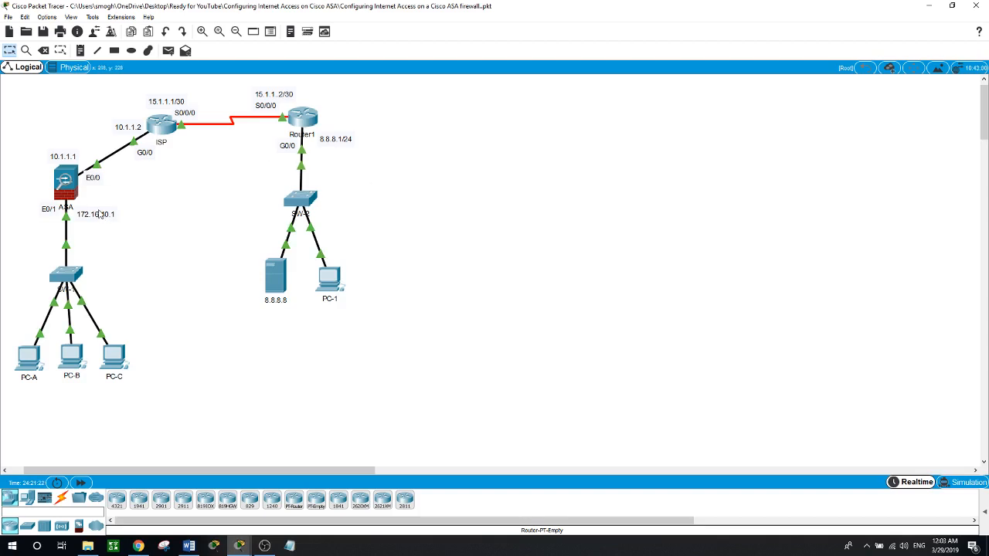
# On the ASA, leave interface configuration and define the DHCP address pool 172.16.10.5-172.16.10.10 for the inside interface.
pyautogui.click(65, 190)
pyautogui.write('exit')
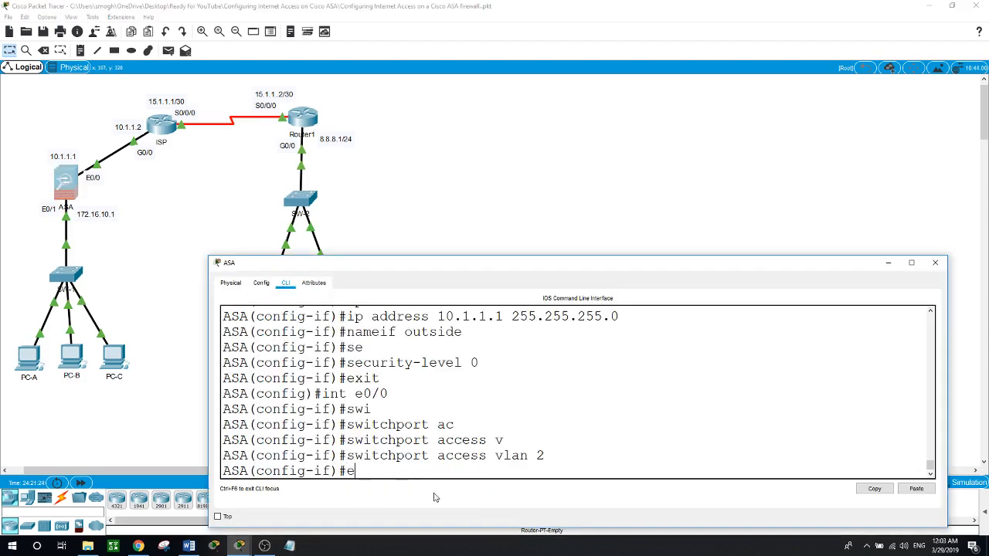
pyautogui.press('Return')
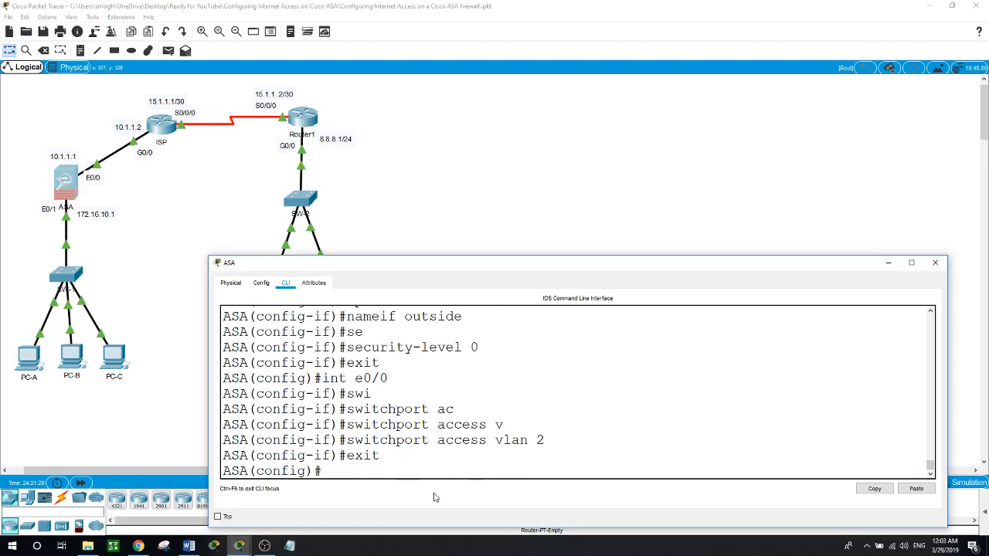
pyautogui.write('dhcp addre')
pyautogui.press('Tab')
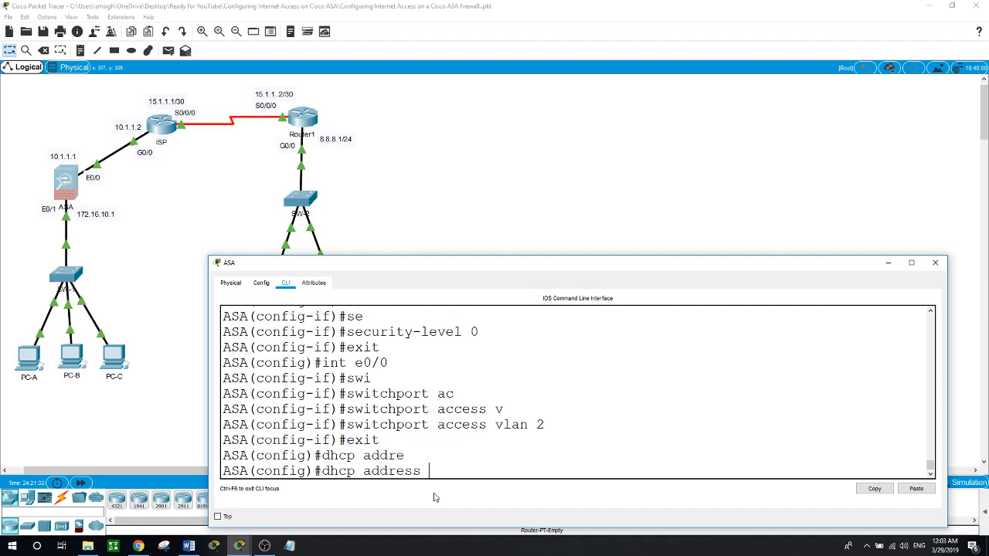
pyautogui.write('172.16.10.5-172.16.10.10')
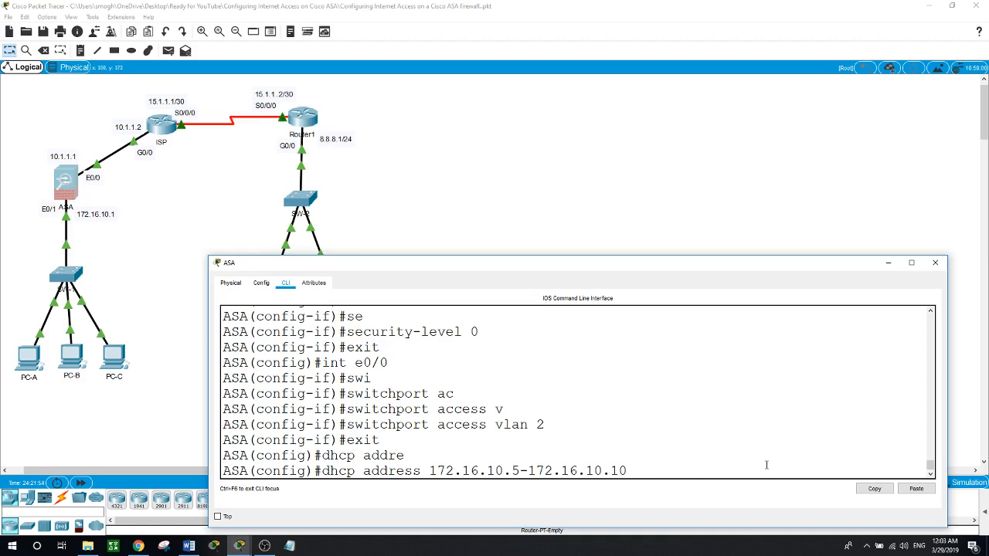
pyautogui.write('?')
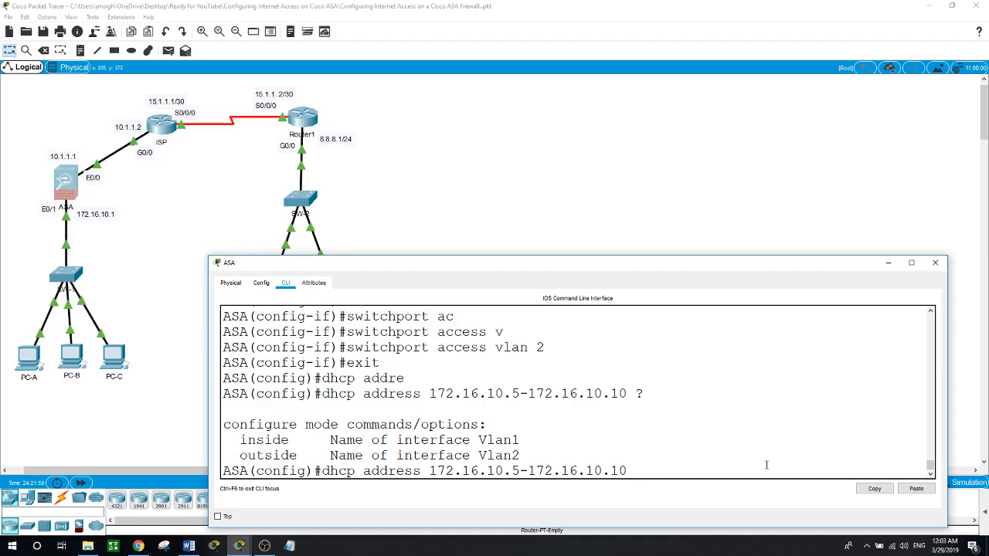
pyautogui.write('inside')
pyautogui.press('Return')
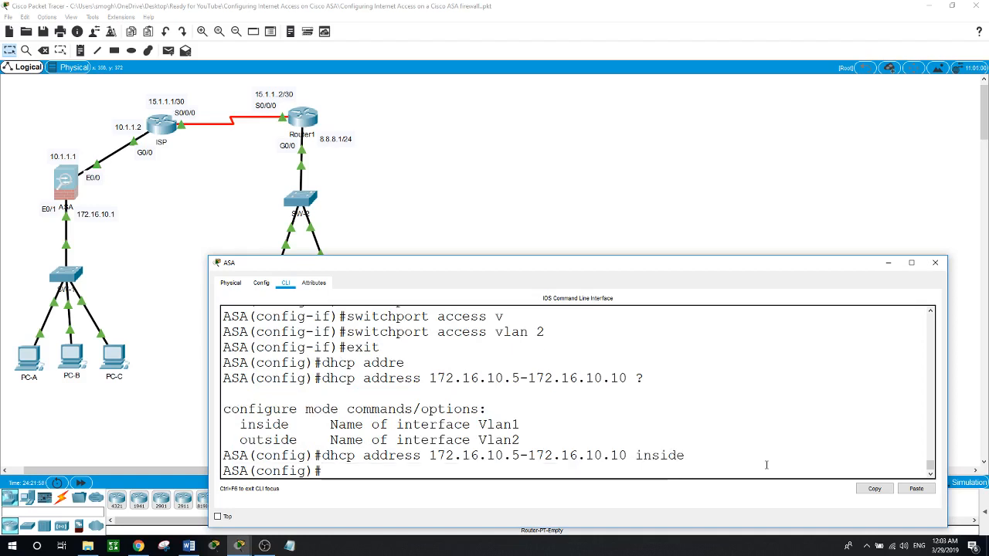
# Set 8.8.8.8 as the DHCP DNS server for the ASA's inside interface.
pyautogui.write('dhcp')
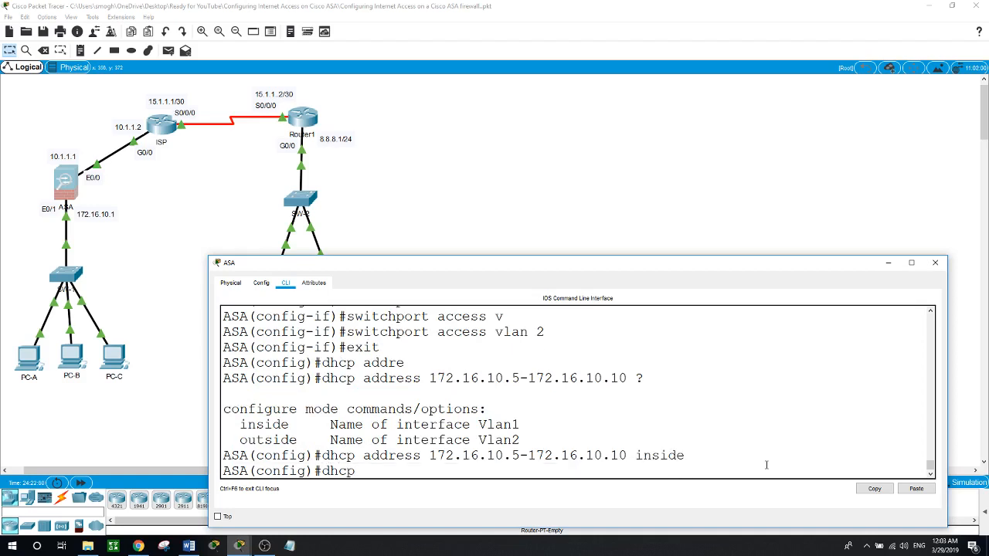
pyautogui.write(' dns 8.8.8.8 /')
pyautogui.press('BackSpace')
pyautogui.write('?')
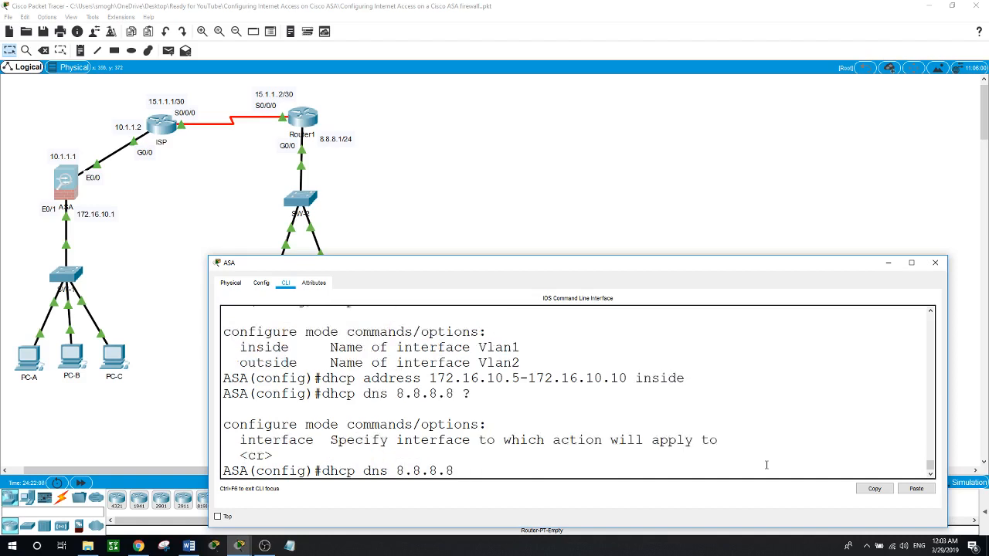
pyautogui.write('int')
pyautogui.press('Tab')
pyautogui.write('inside')
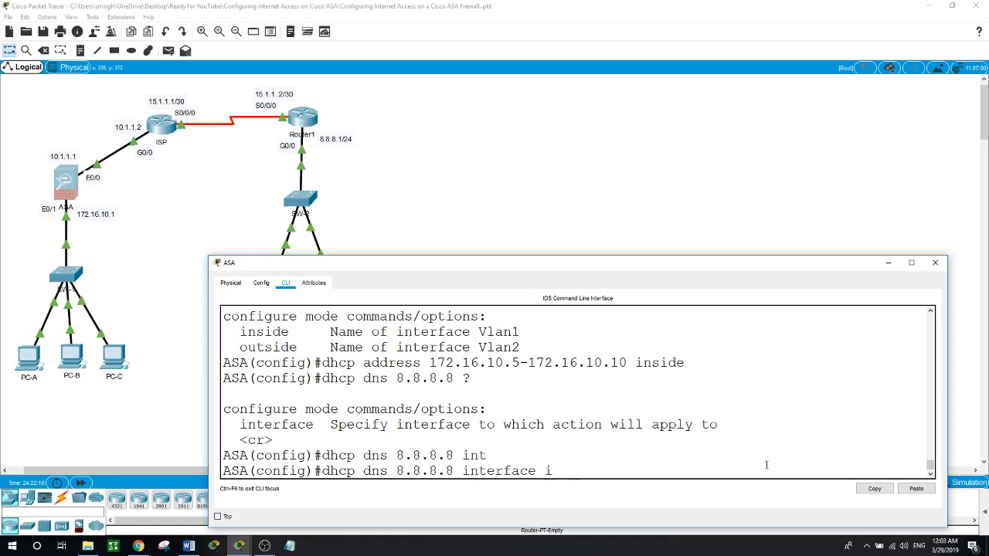
pyautogui.press('Return')
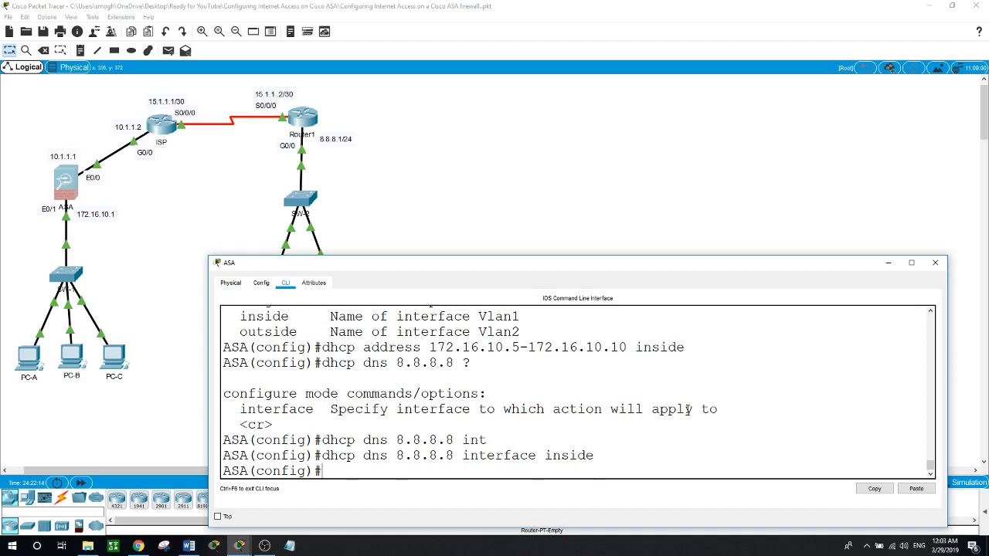
pyautogui.click(87, 198)
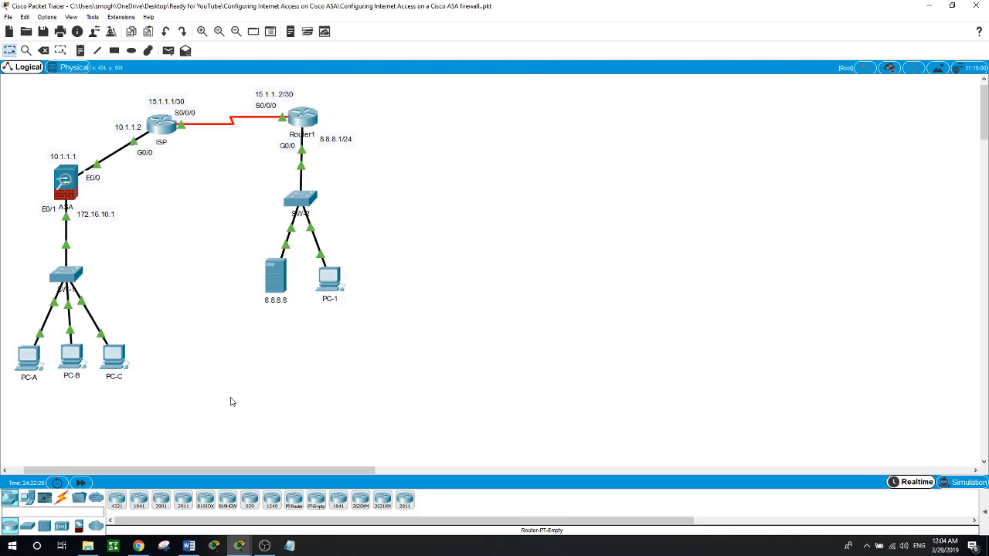
# Switch PC-A's IPv4 configuration to DHCP.
pyautogui.click(27, 359)
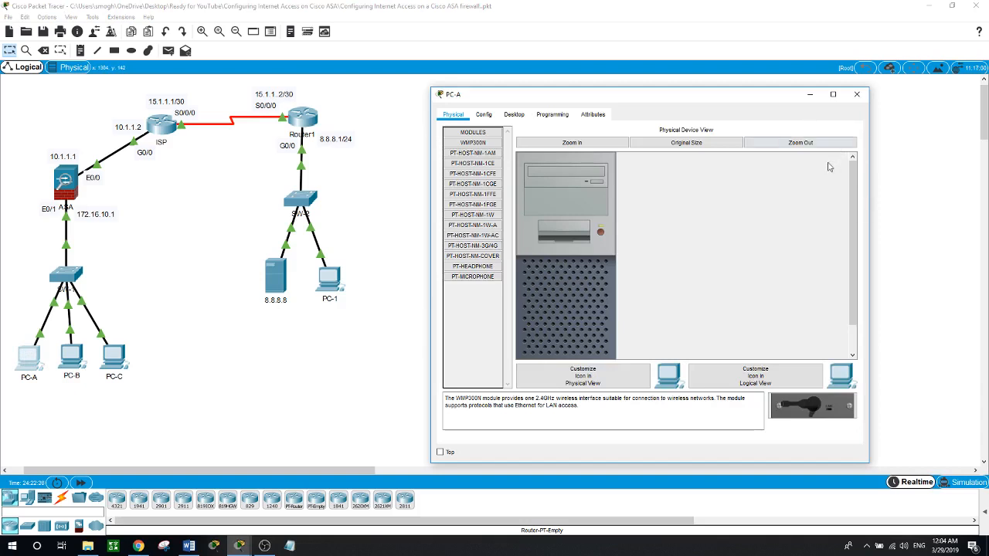
pyautogui.click(516, 116)
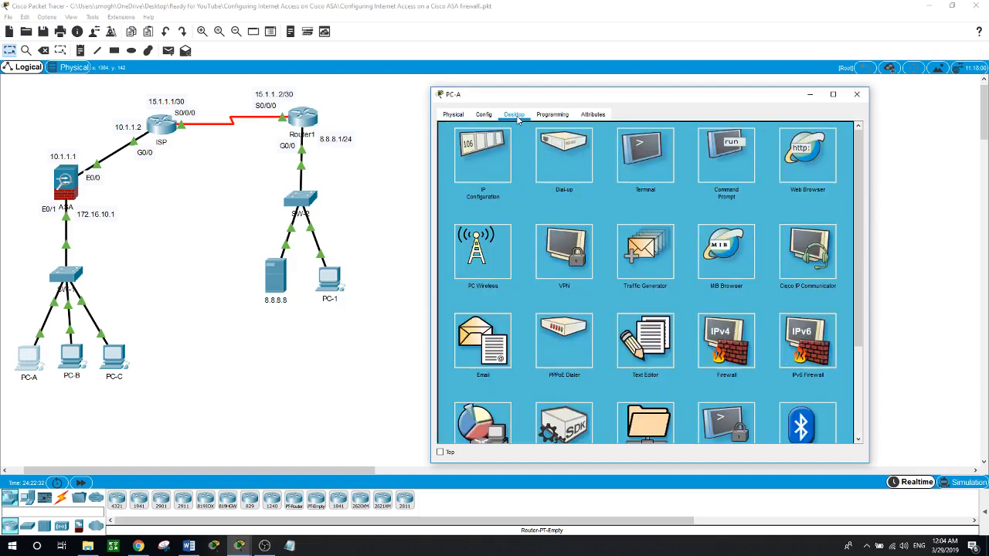
pyautogui.click(483, 159)
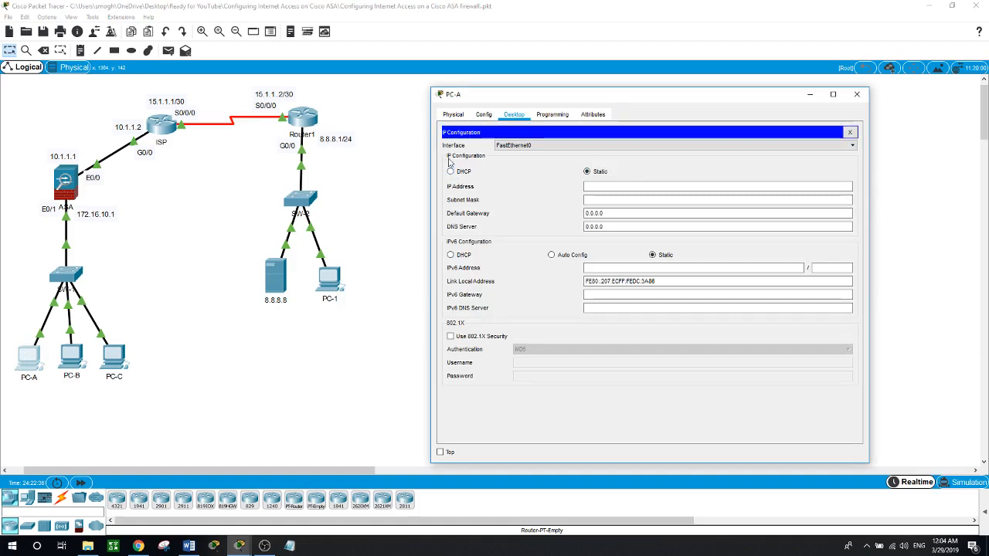
pyautogui.click(450, 172)
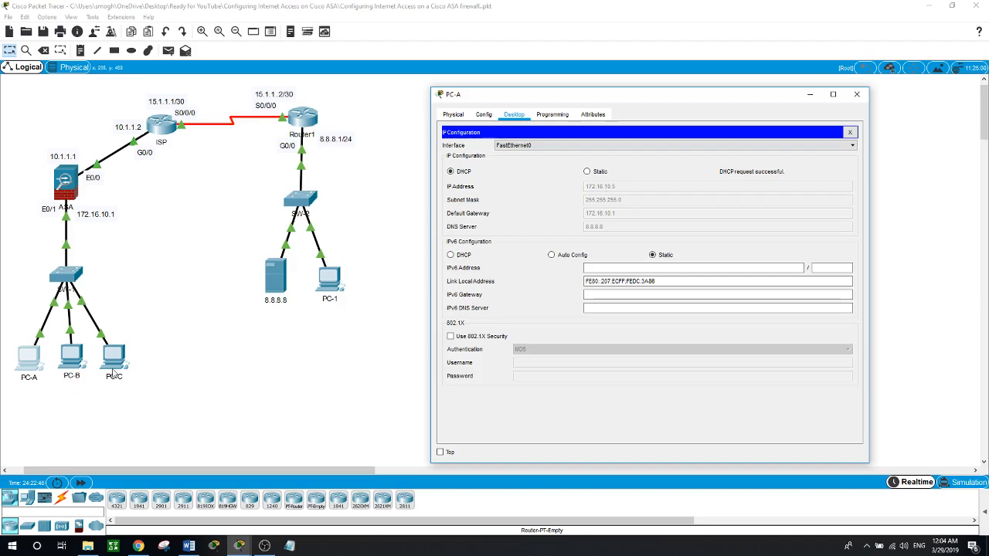
# Switch PC-B's IPv4 configuration to DHCP.
pyautogui.click(71, 357)
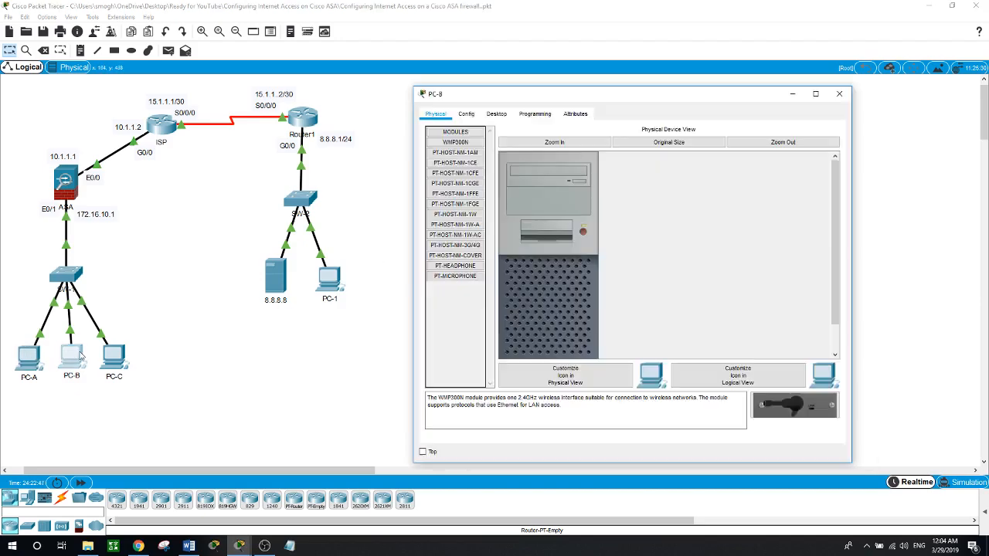
pyautogui.click(496, 115)
pyautogui.click(452, 147)
pyautogui.click(434, 171)
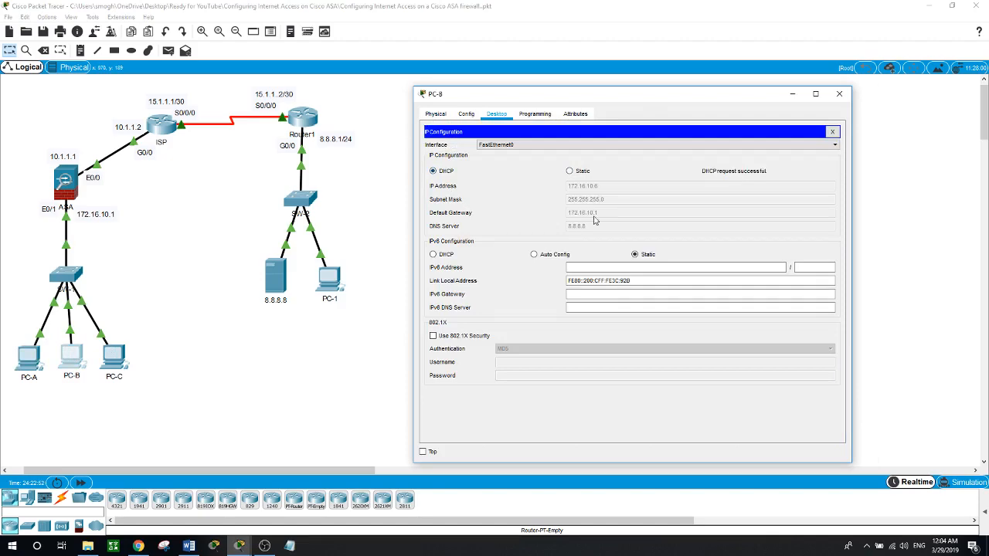
# Switch PC-C's IPv4 configuration to DHCP.
pyautogui.click(114, 358)
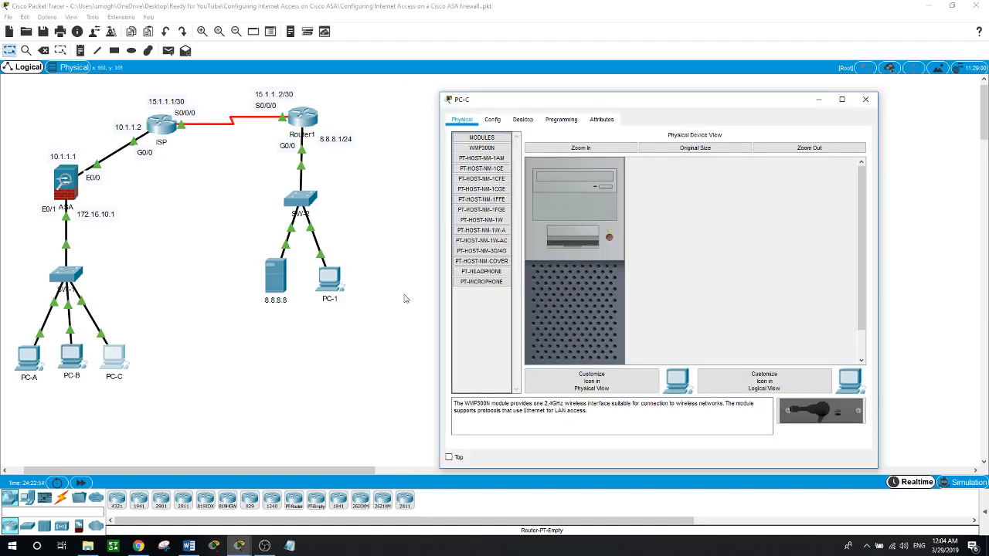
pyautogui.click(519, 122)
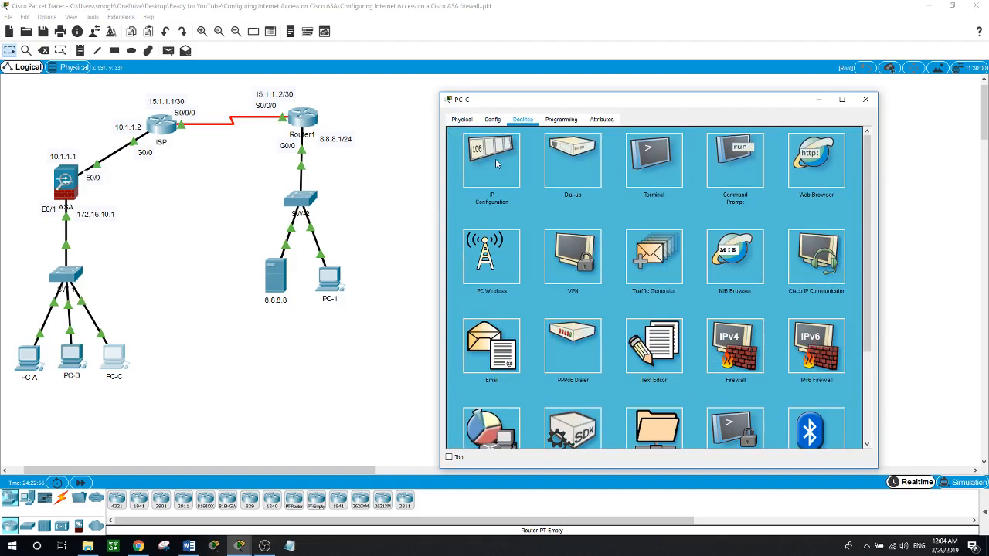
pyautogui.click(498, 166)
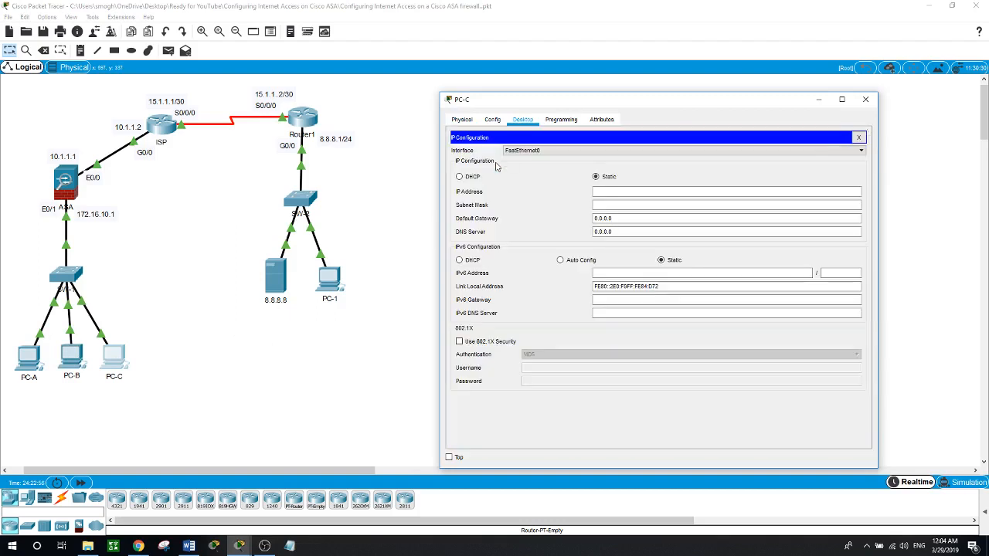
pyautogui.click(459, 177)
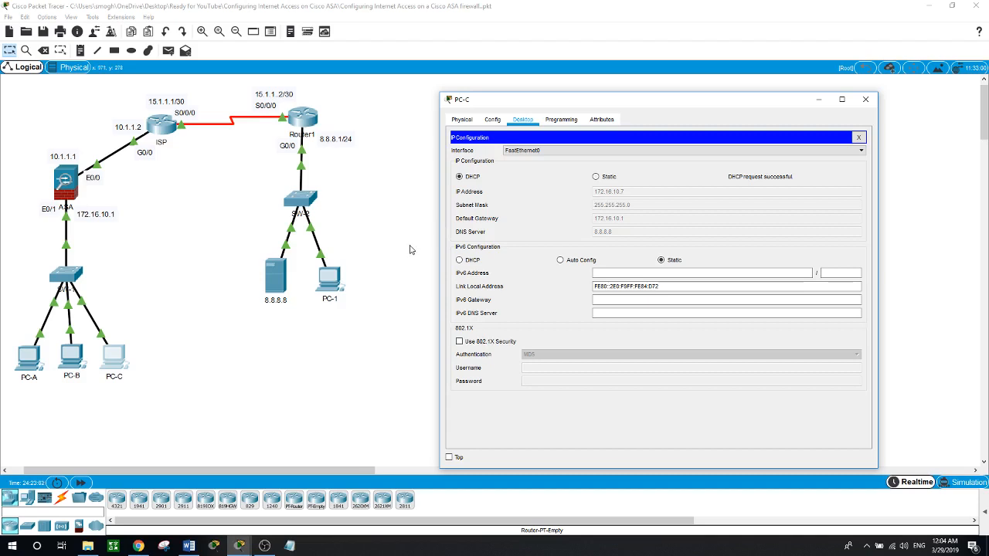
pyautogui.click(410, 250)
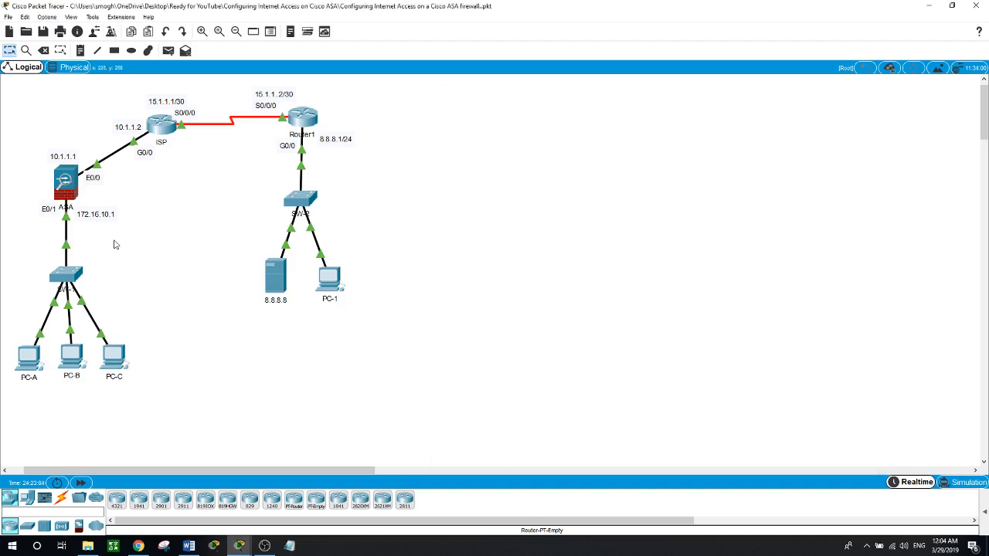
# Add a default route on the ASA's outside interface, 0.0.0.0 0.0.0.0, with next hop 10.1.1.2.
pyautogui.click(77, 187)
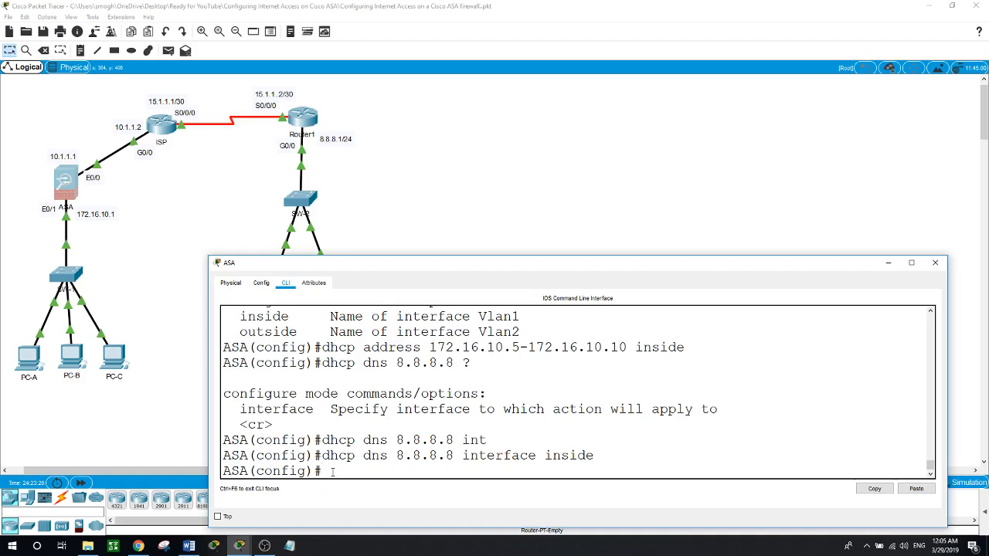
pyautogui.write('route')
pyautogui.write(' ?')
pyautogui.write('outsid')
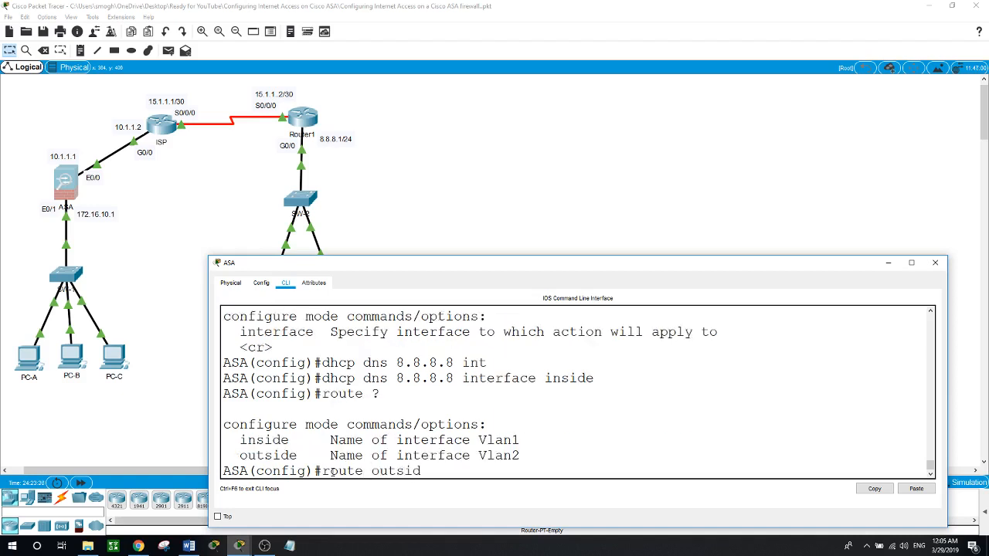
pyautogui.write('e')
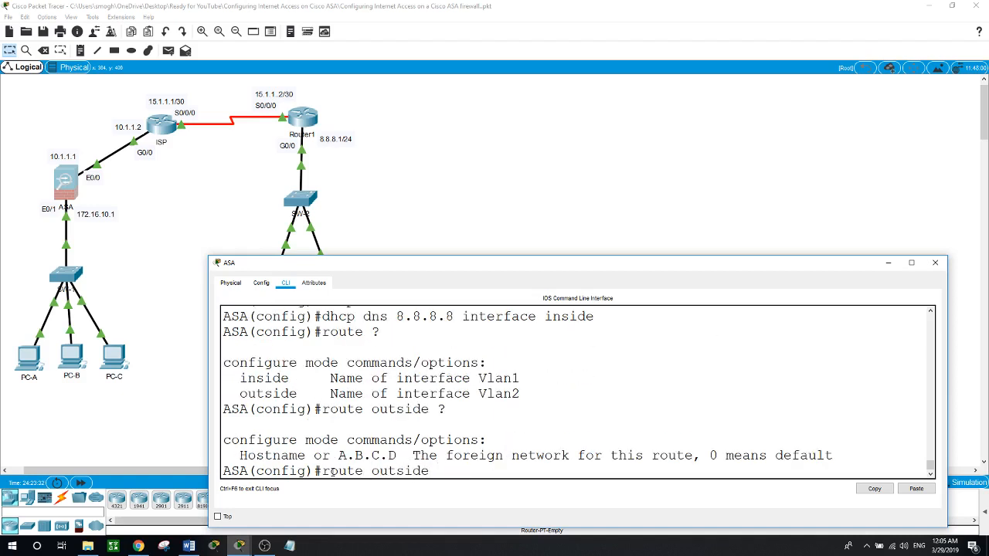
pyautogui.write(' ?0.0.0.0 0.0.0.0')
pyautogui.click(180, 228)
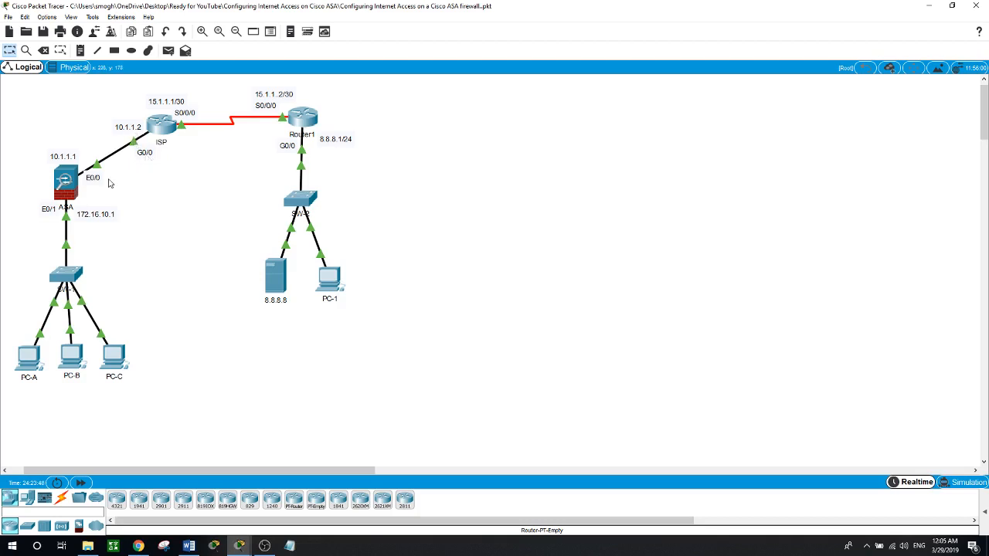
pyautogui.click(70, 186)
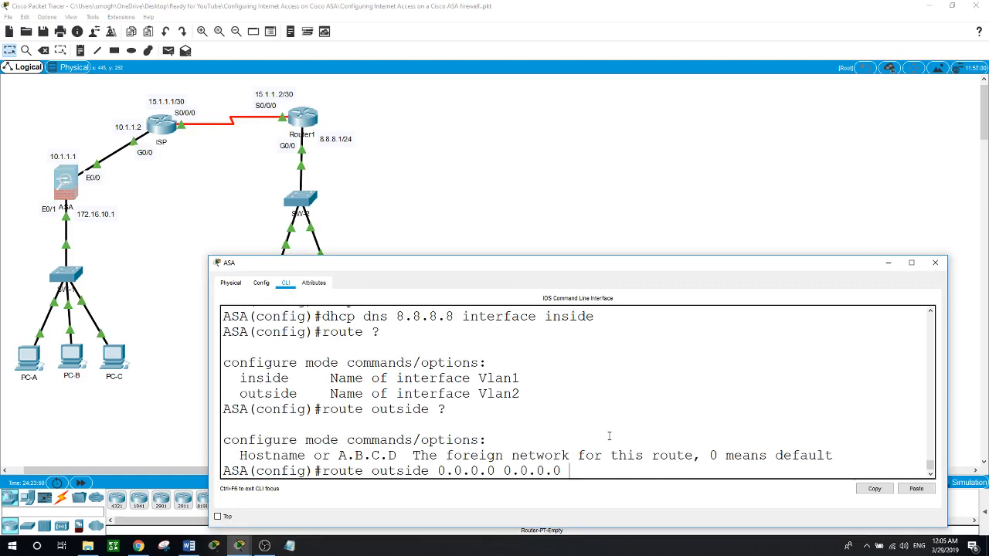
pyautogui.write('10.1.1.2')
pyautogui.press('Return')
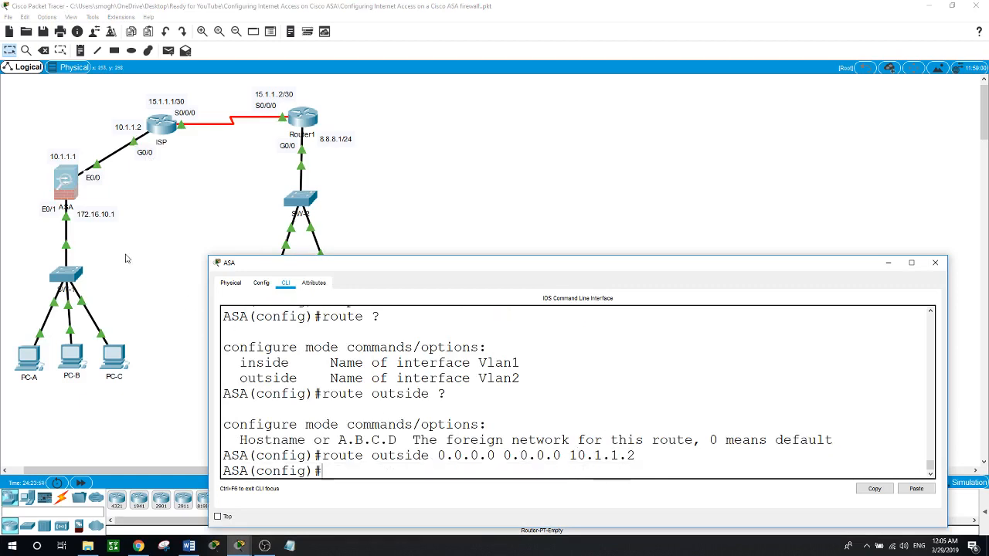
pyautogui.click(155, 214)
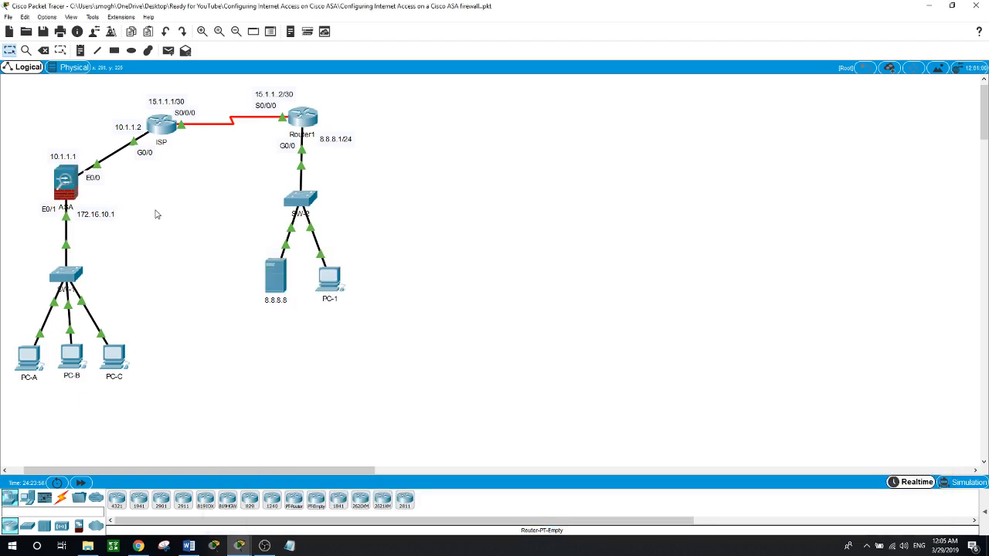
# Ping the ASA's inside address 172.16.10.1 from PC-A's command prompt.
pyautogui.click(23, 363)
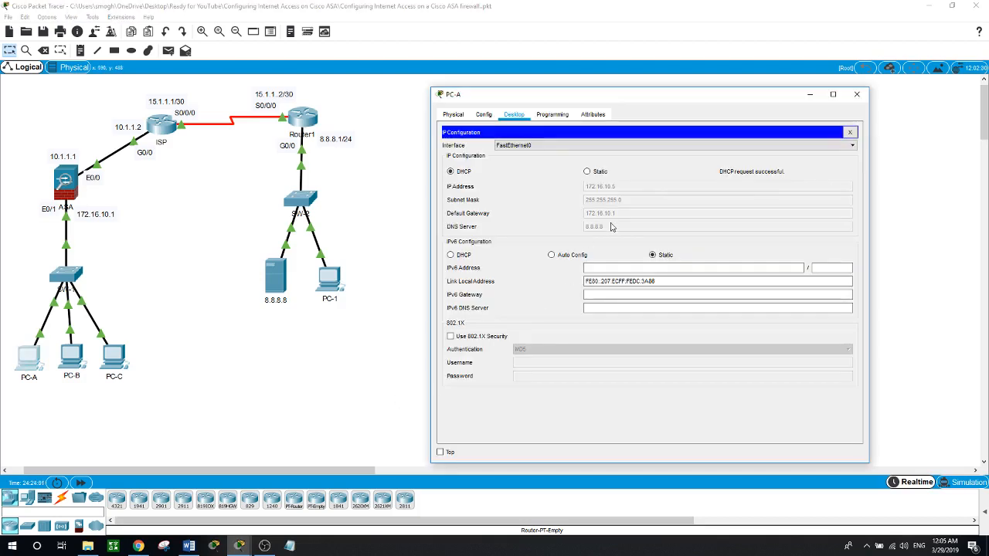
pyautogui.click(850, 132)
pyautogui.click(731, 159)
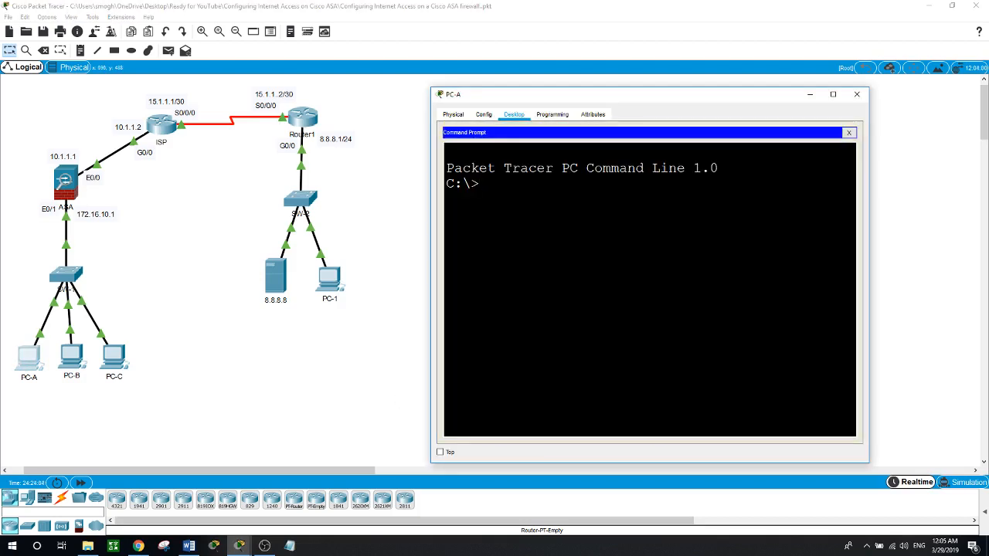
pyautogui.write('ping 172.16.10.1')
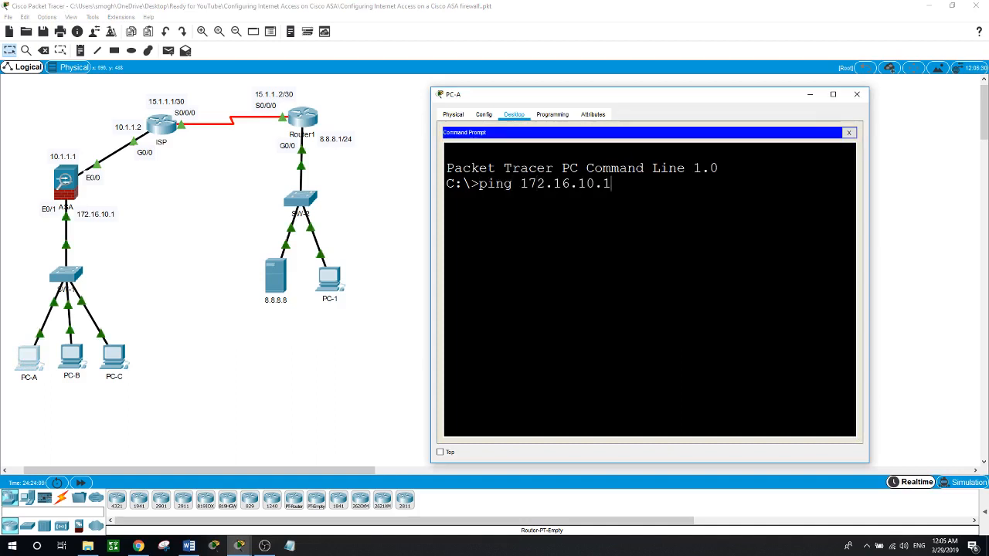
pyautogui.press('Return')
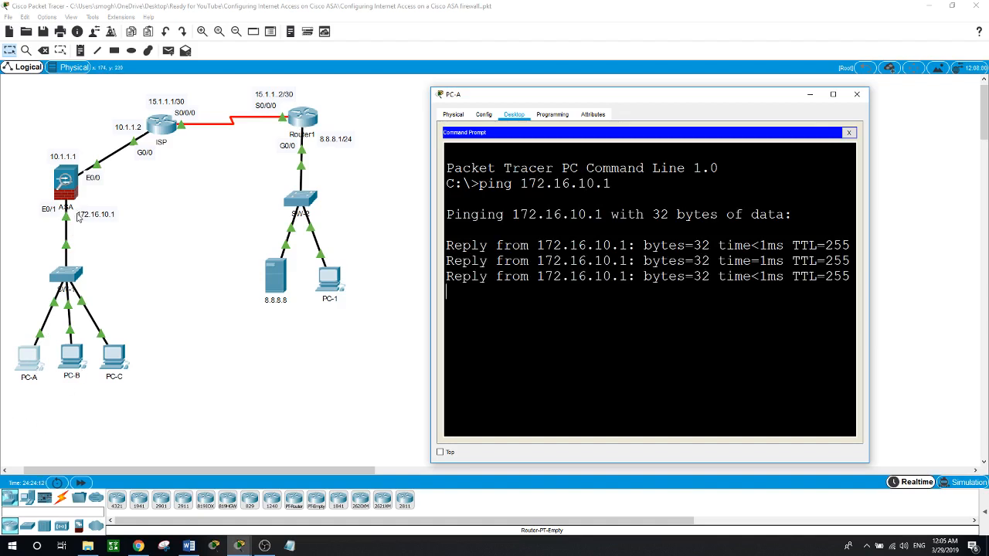
# Close PC-A's window and start OSPF routing with process ID 1 on the ISP router.
pyautogui.hotkey('alt', 'F4')
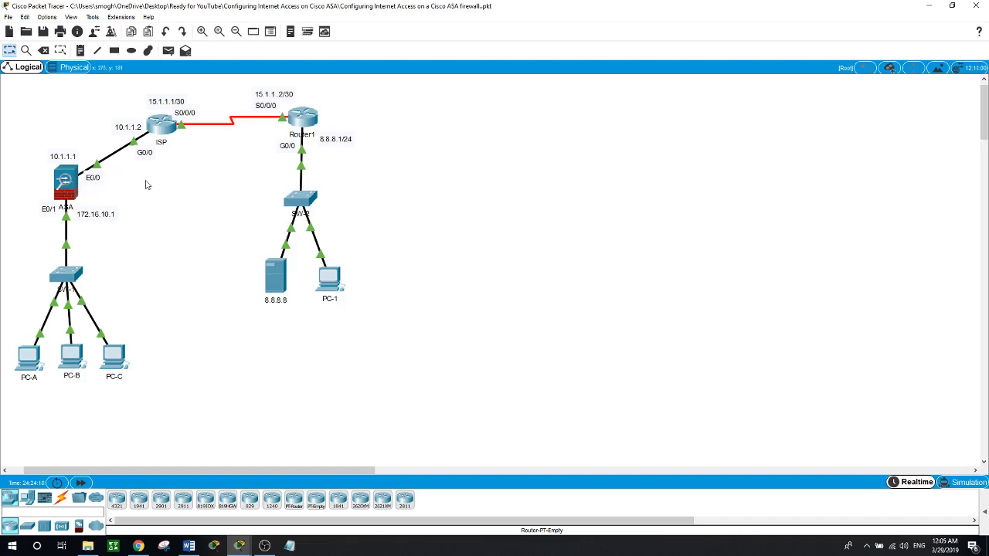
pyautogui.click(169, 131)
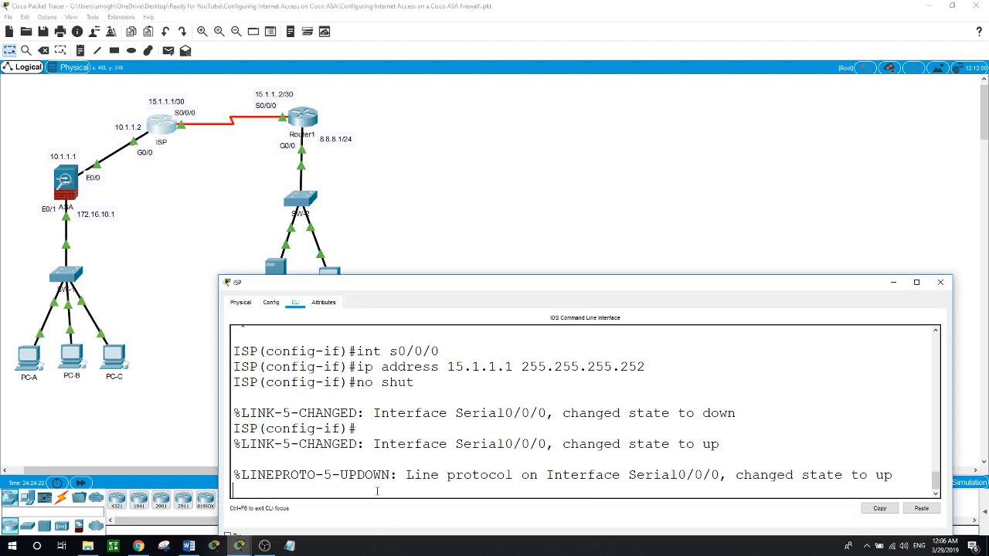
pyautogui.press('Return')
pyautogui.write('exit')
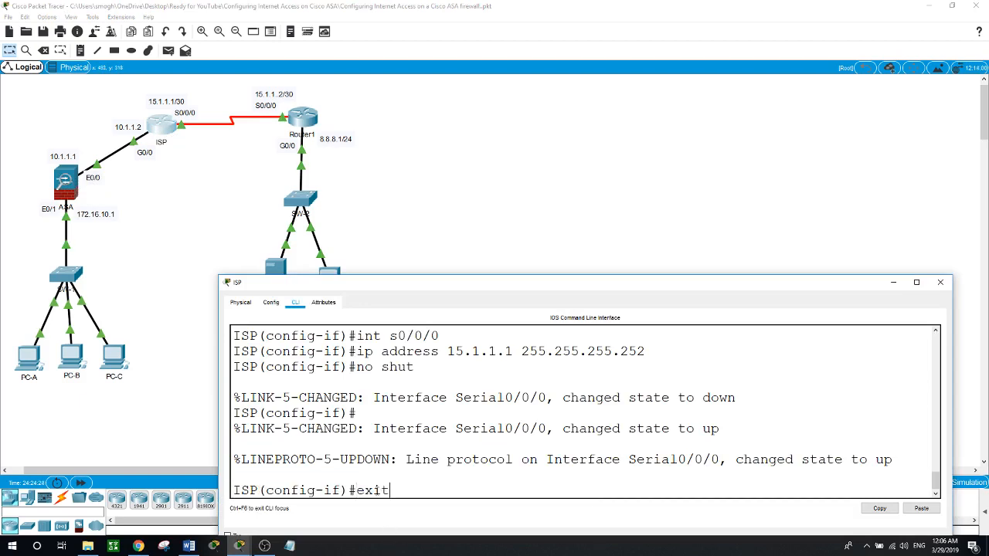
pyautogui.press('Return')
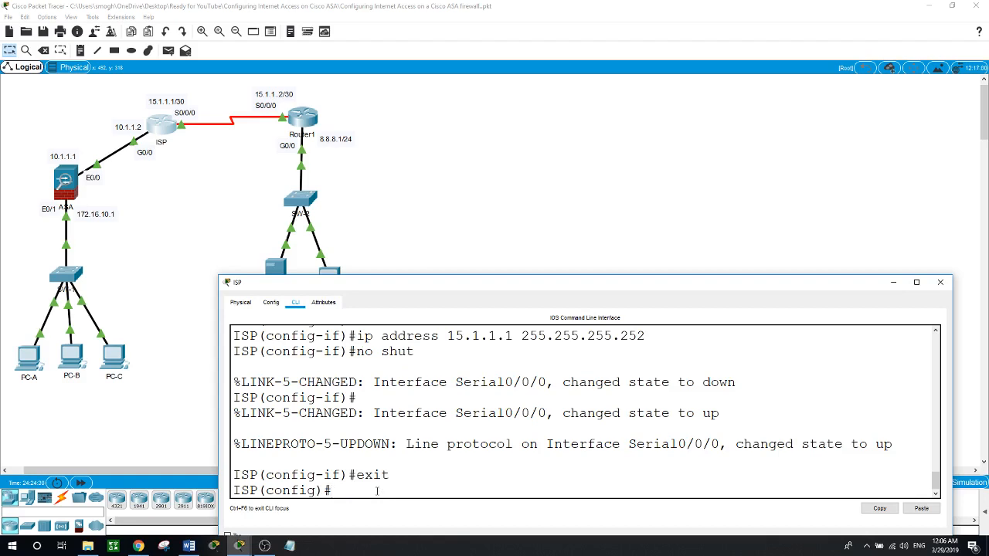
pyautogui.write('router ospf ?   <')
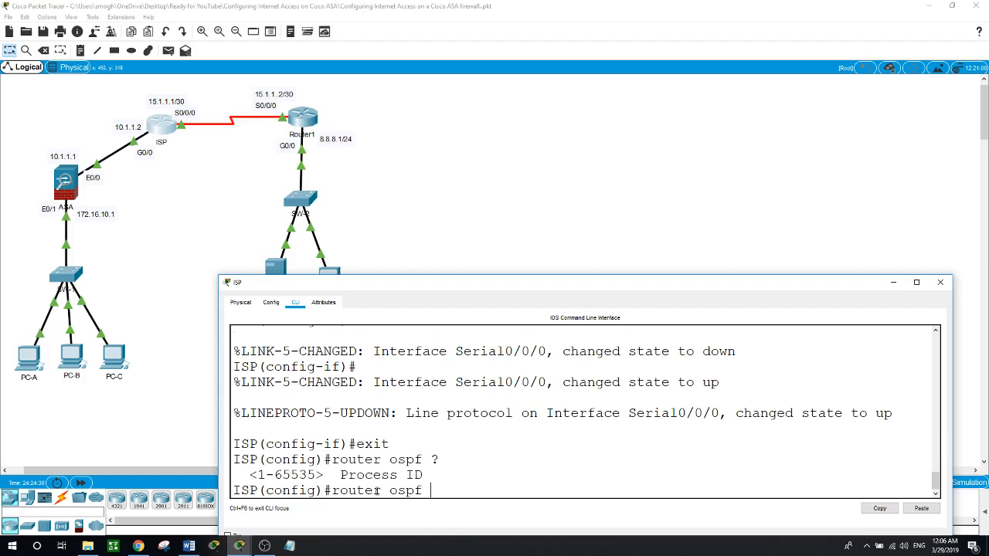
pyautogui.write('1')
pyautogui.press('Return')
# Advertise networks 10.1.1.0 with wildcard 0.0.0.255 and 15.1.1.0 with wildcard 0.0.0.3 in OSPF area 0 on the ISP router.
pyautogui.write('network')
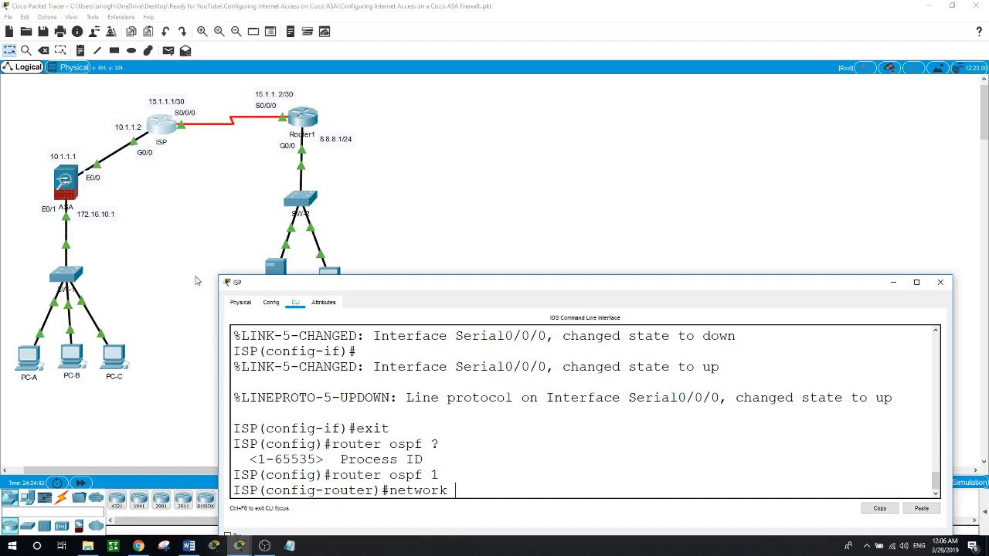
pyautogui.write(' 10.1.1.0 0.0.0.255 area')
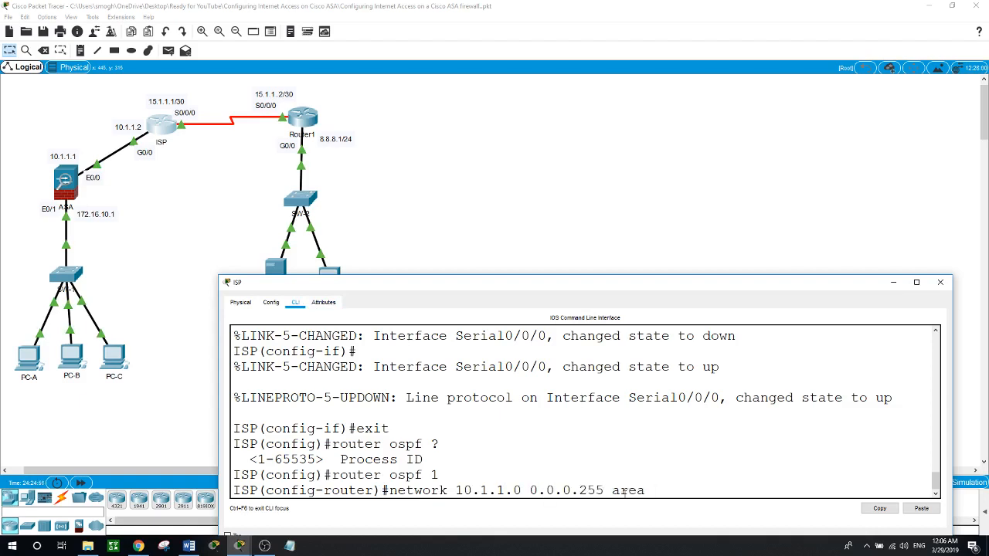
pyautogui.write(' 0')
pyautogui.press('Return')
pyautogui.write('netwo')
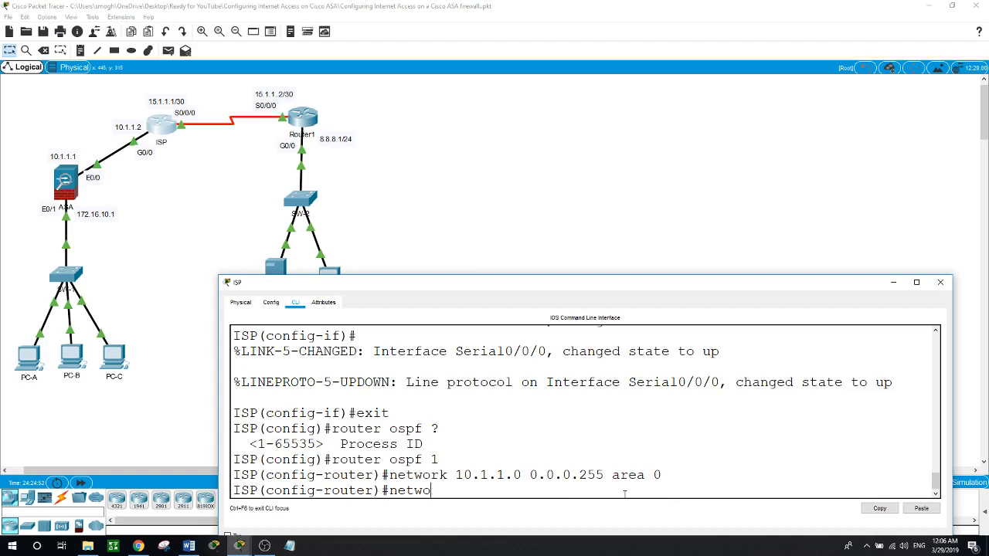
pyautogui.write('rk 15.1.1.0 0.0.0.3 area 0')
pyautogui.press('Return')
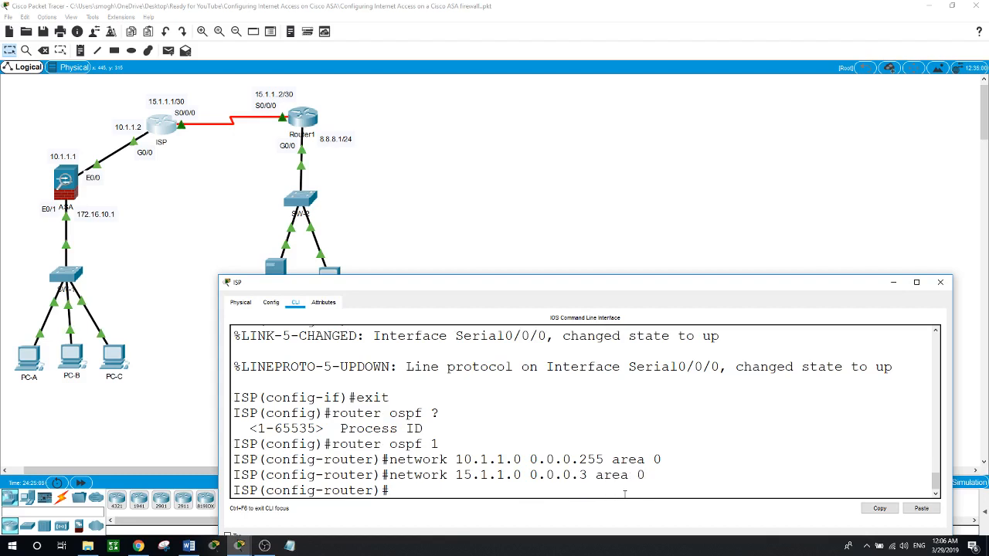
# Leave interface configuration on Router1 and start OSPF routing there with process ID 1.
pyautogui.click(313, 124)
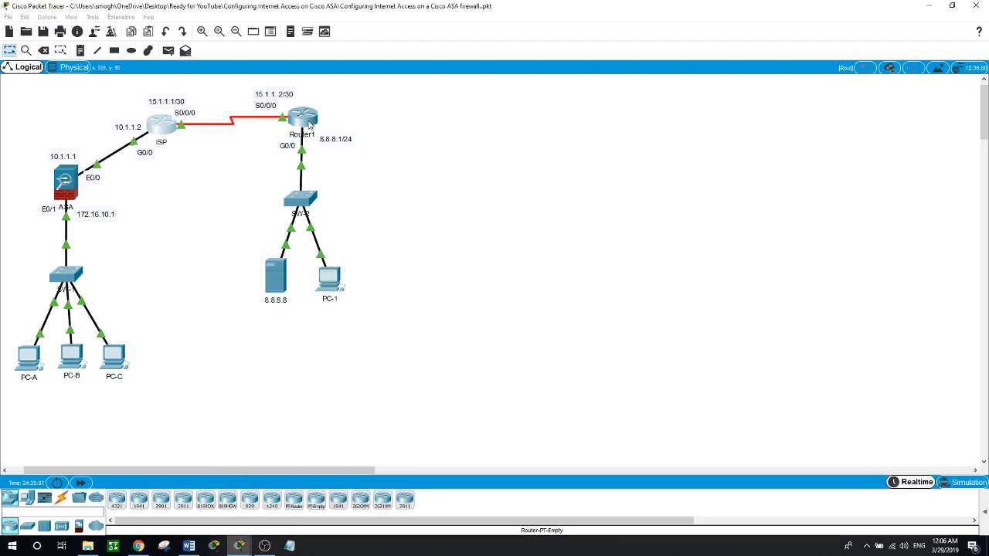
pyautogui.write('exit')
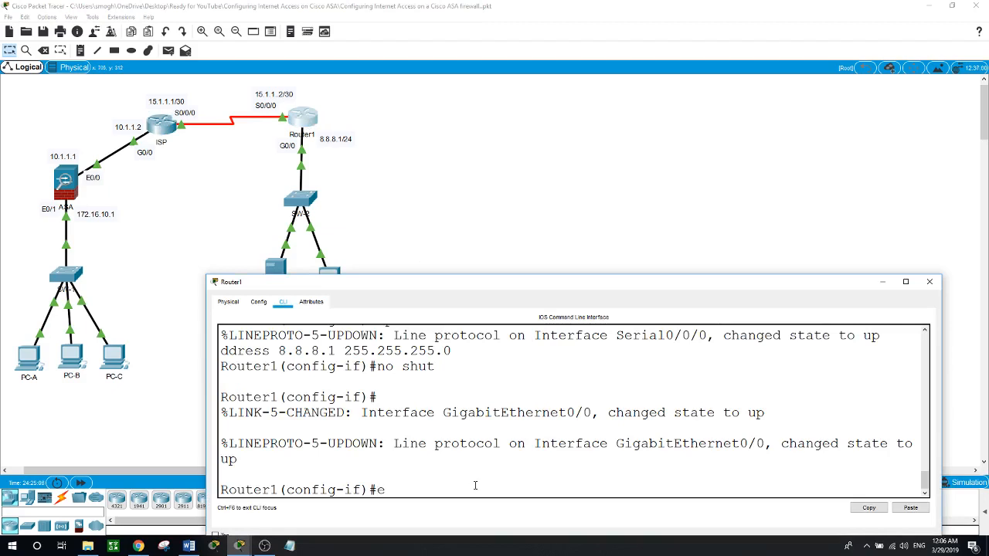
pyautogui.press('Return')
pyautogui.write('router')
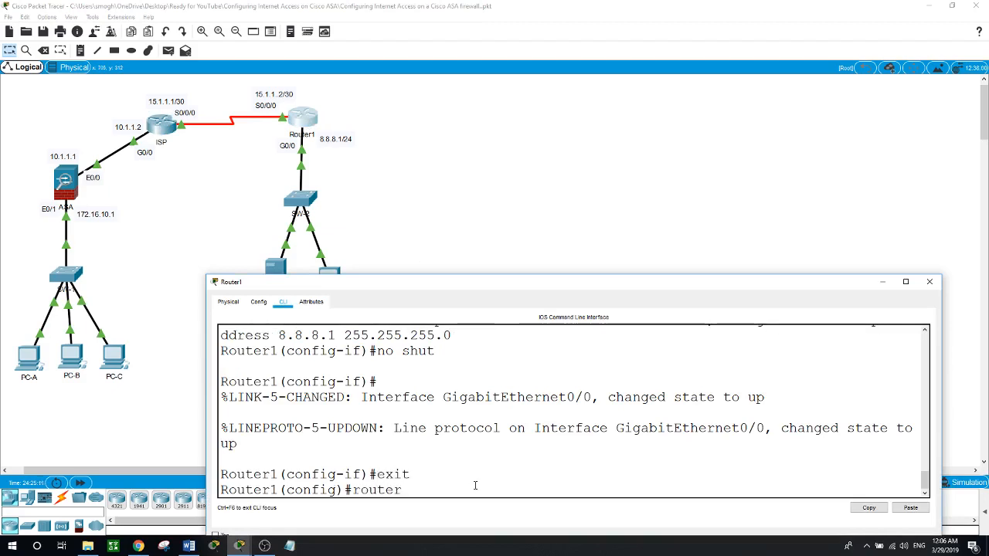
pyautogui.write(' ospf 1')
pyautogui.press('Return')
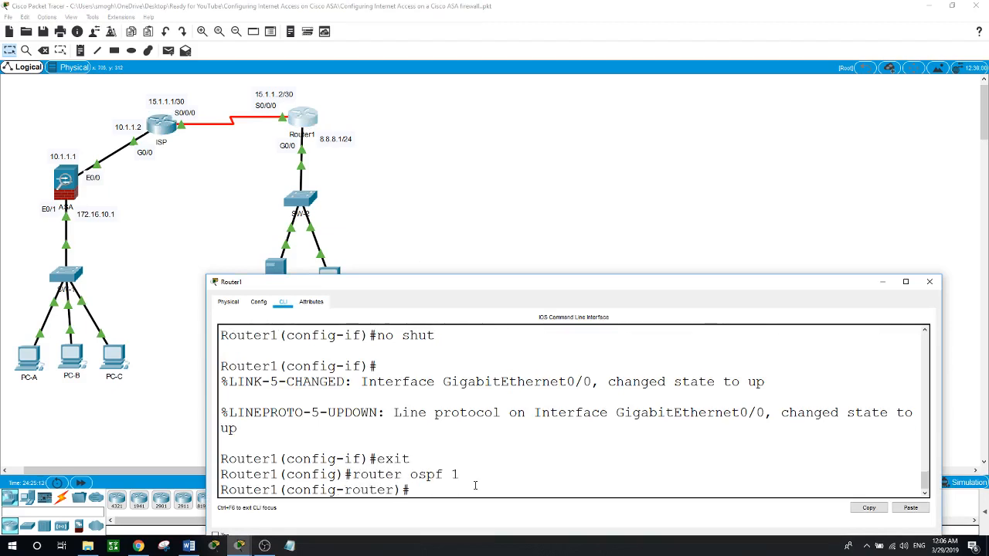
# Advertise network 15.1.1.0 with wildcard 0.0.0.3 in OSPF area 0 on Router1.
pyautogui.write('network 15.1.1.0 0.0.0.3 arae')
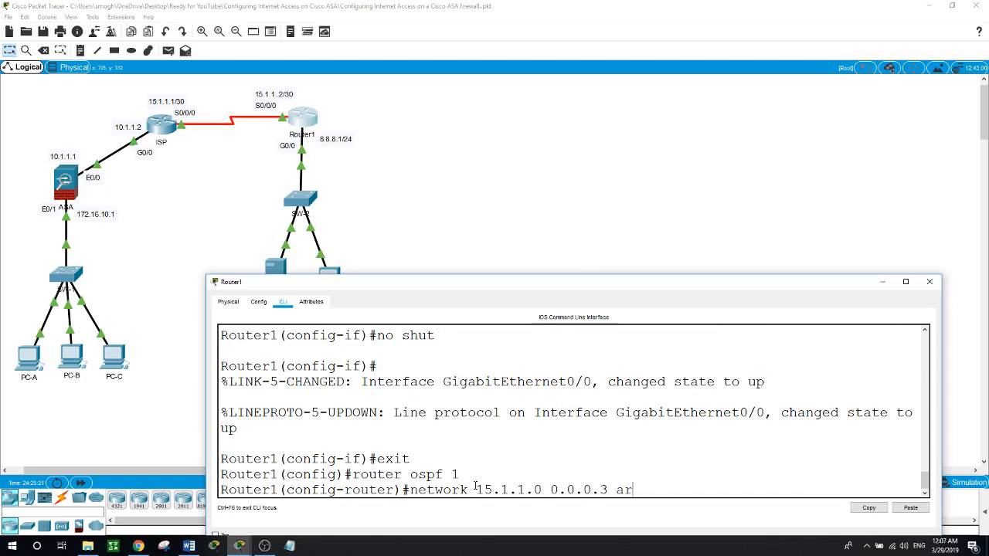
pyautogui.press('BackSpace')
pyautogui.press('BackSpace')
pyautogui.write('ea 0')
pyautogui.press('Return')
# Advertise network 8.8.8.0 with wildcard 0.0.0.255 in OSPF area 0 on Router1.
pyautogui.write('netw')
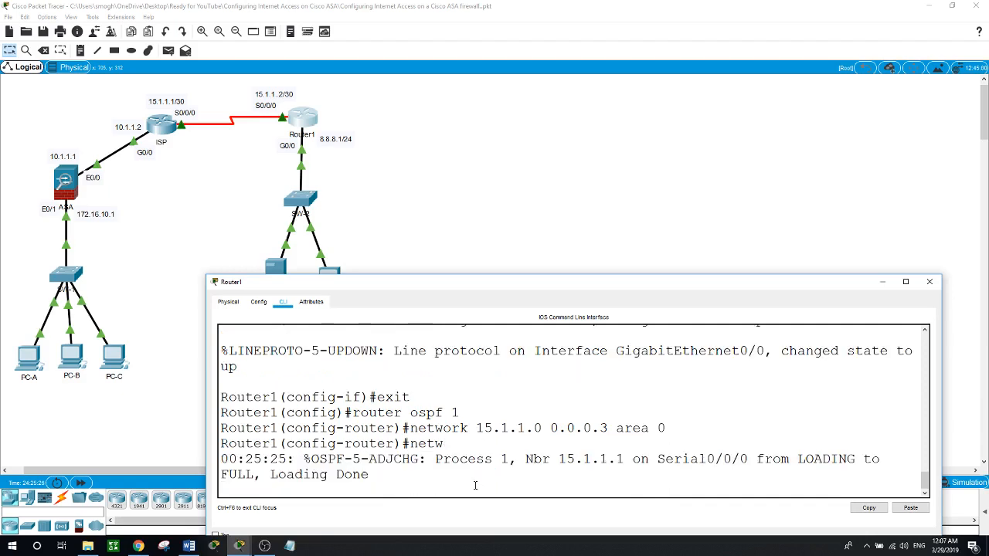
pyautogui.write('ork')
pyautogui.write('8.8.8.0 0.0.0')
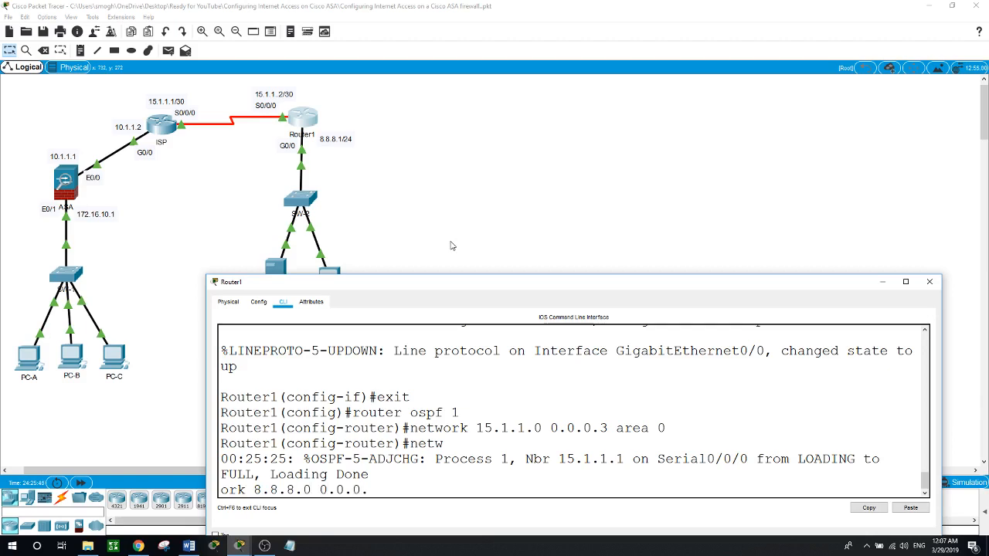
pyautogui.write('.255 area 0')
pyautogui.press('Return')
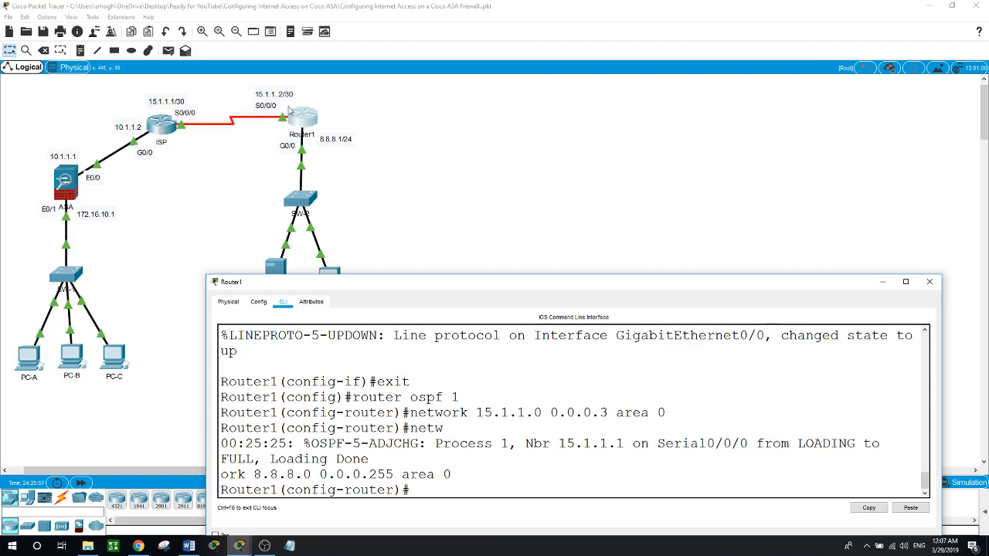
pyautogui.click(194, 177)
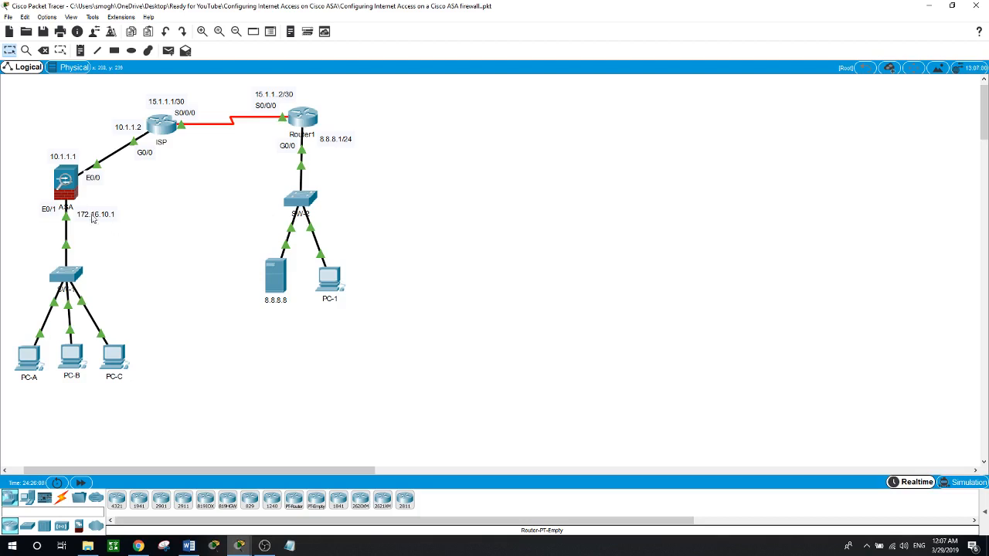
# Create a network object named INSIDE in the ASA's global configuration.
pyautogui.click(66, 189)
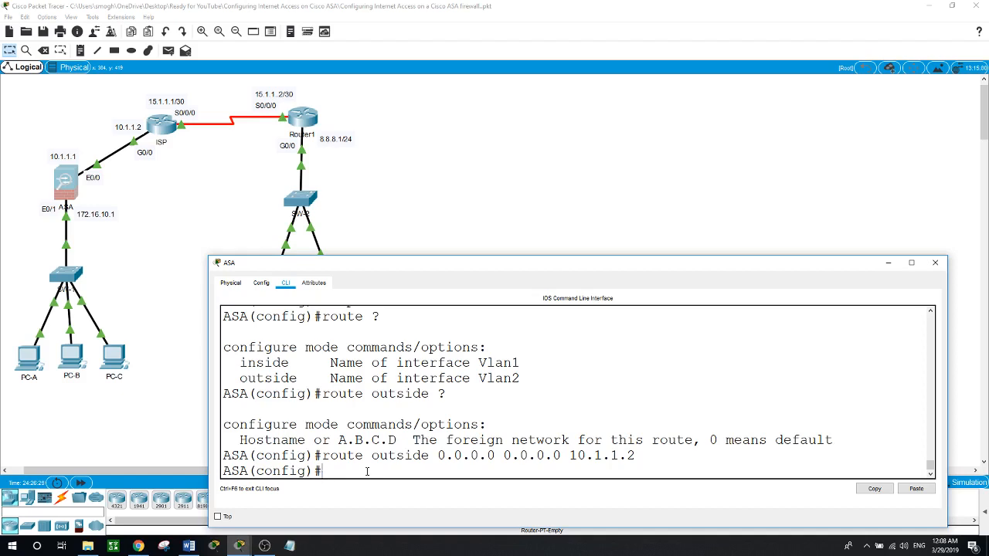
pyautogui.write('object ?')
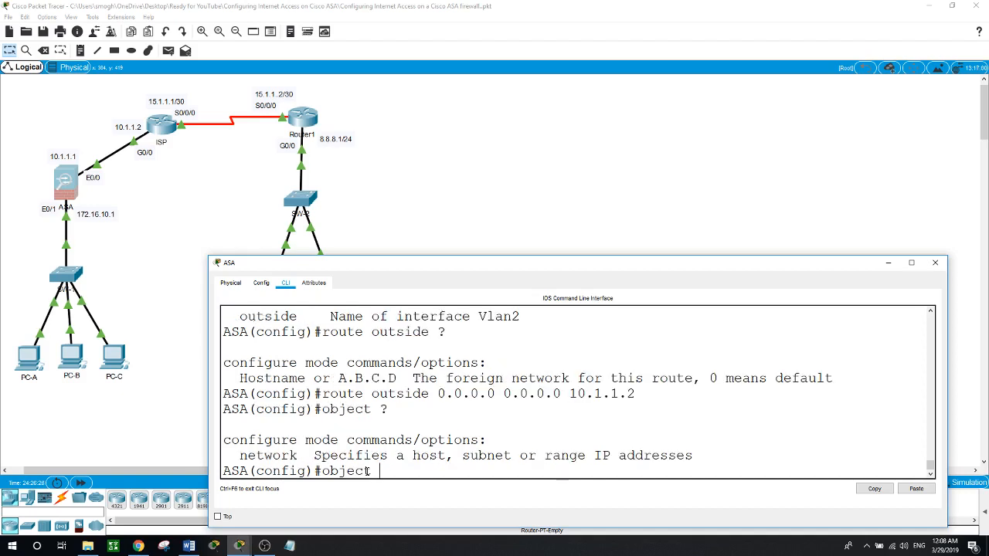
pyautogui.write('ne')
pyautogui.press('Tab')
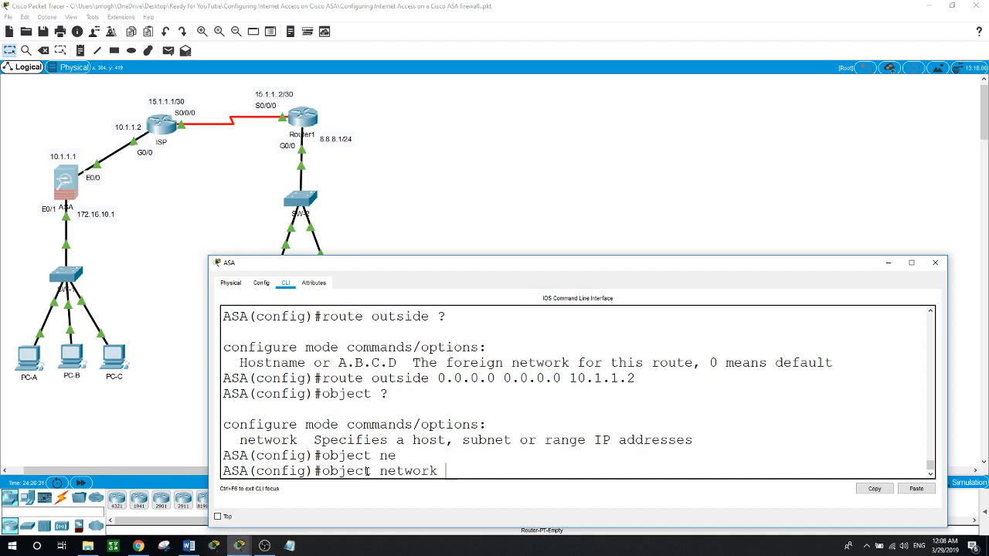
pyautogui.write('/')
pyautogui.write('?')
pyautogui.write('INSi')
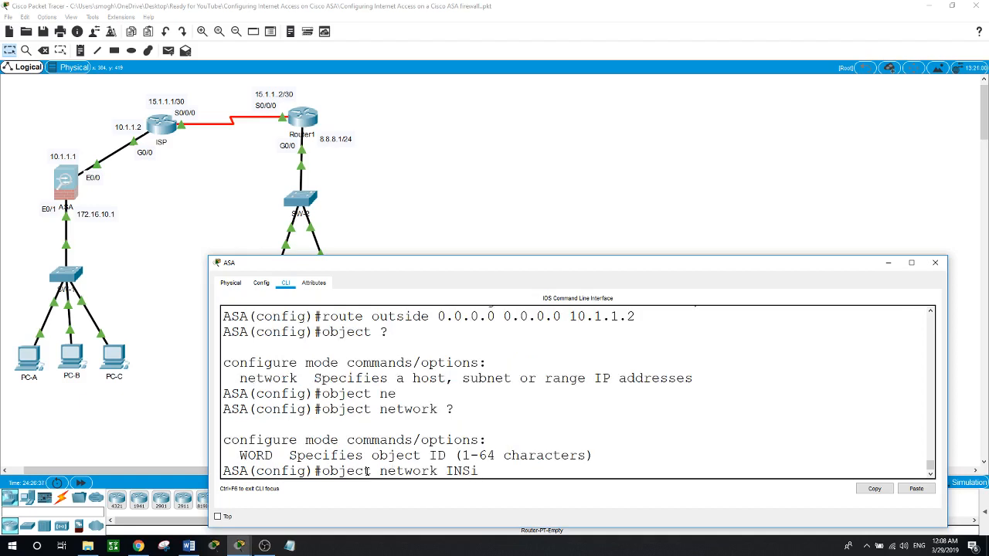
pyautogui.write('IDE')
pyautogui.press('Return')
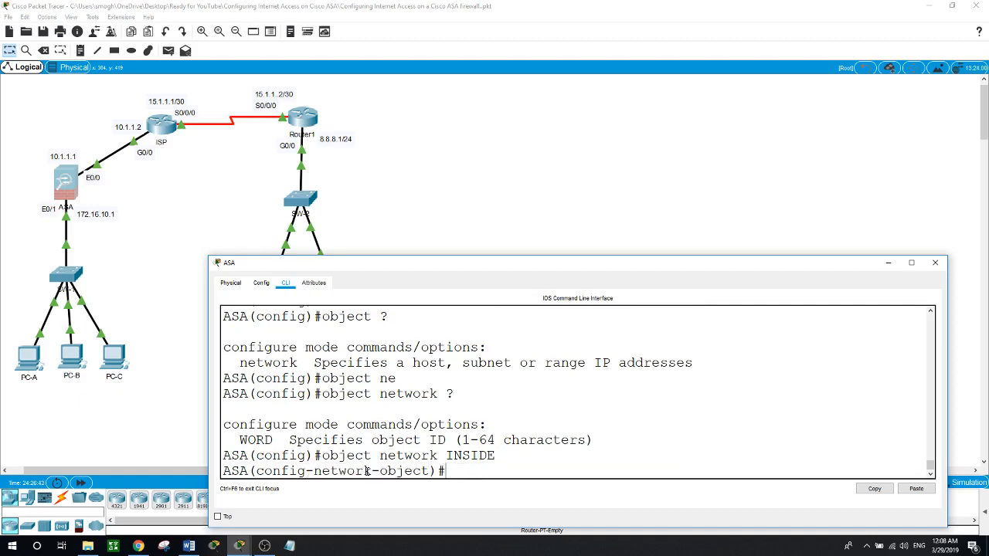
# Define the INSIDE object's subnet as 172.16.10.0 with mask 255.255.255.0.
pyautogui.write('?sub')
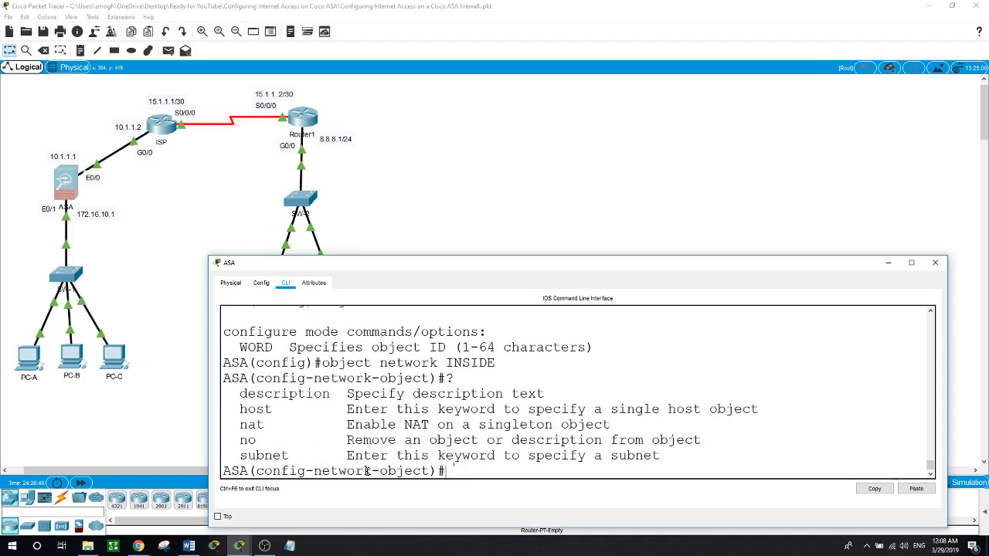
pyautogui.press('Tab')
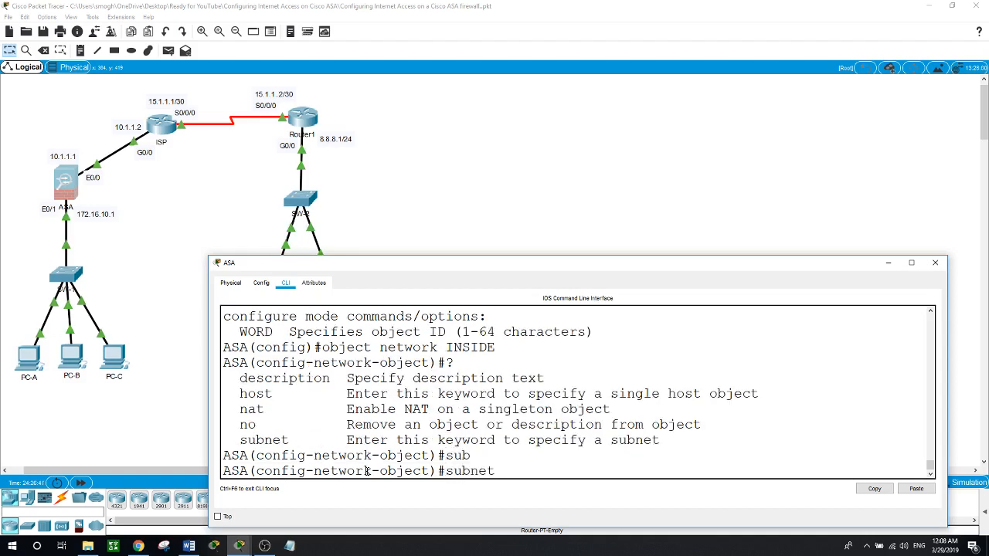
pyautogui.write('172.16.10.0')
pyautogui.write('255.255.255')
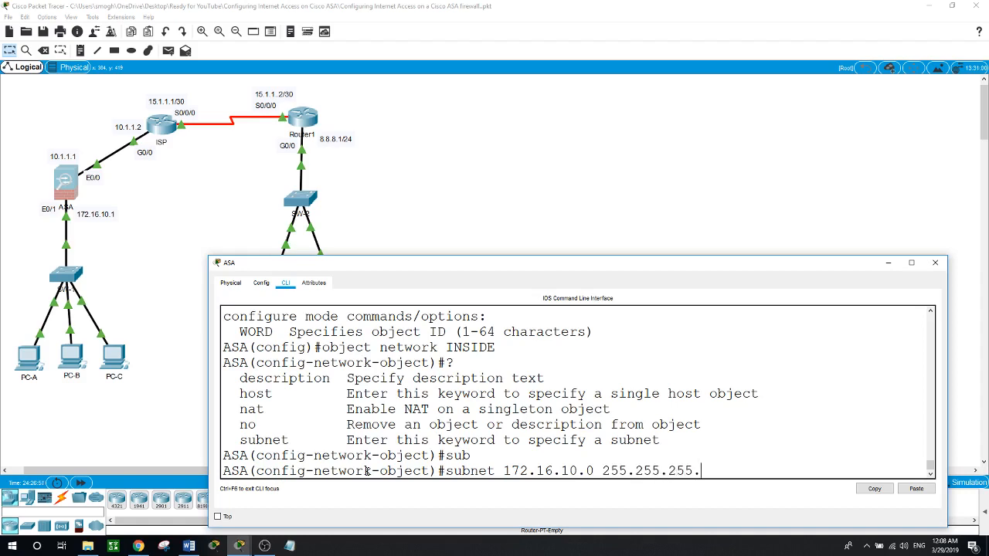
pyautogui.write('.0')
pyautogui.press('Return')
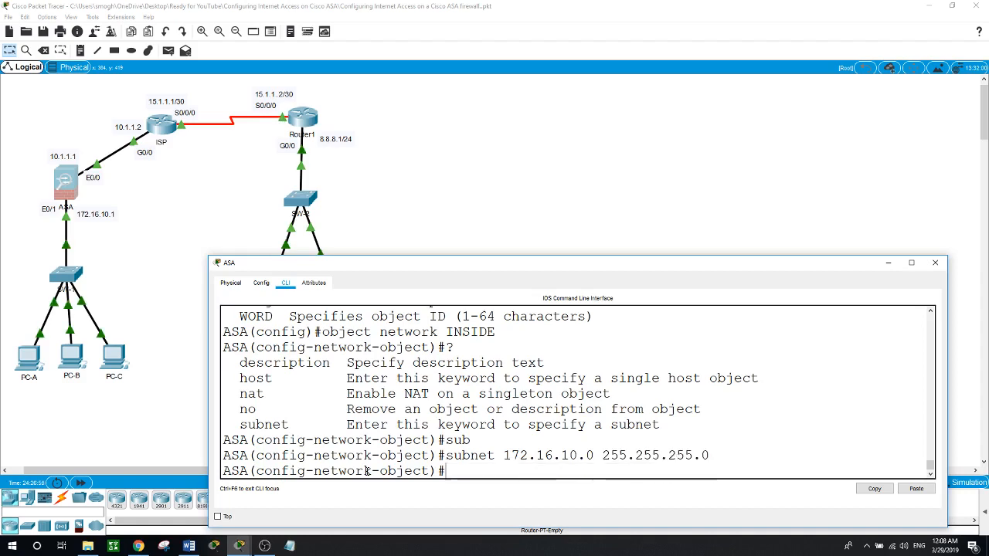
# Enable dynamic NAT from inside to outside for the INSIDE object, using the interface address.
pyautogui.write('nat')
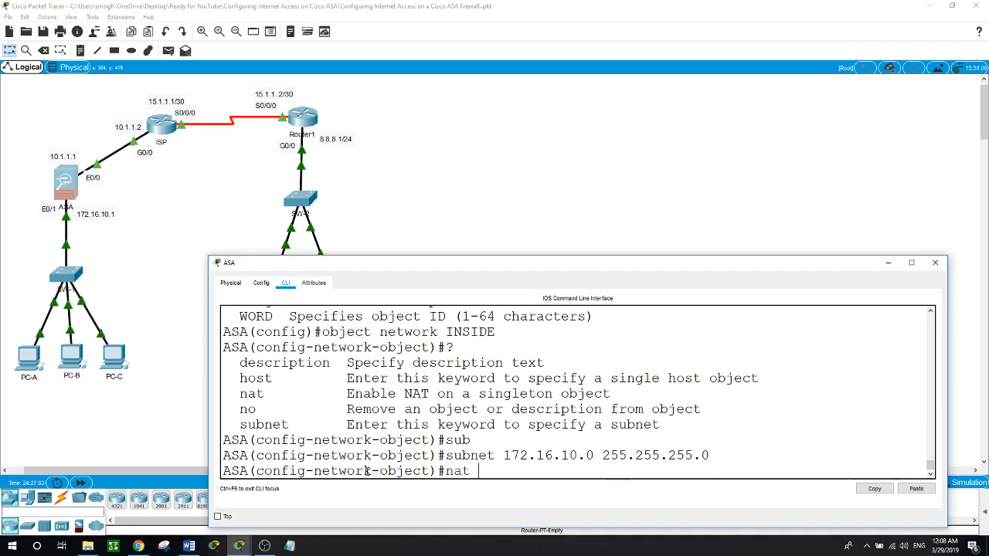
pyautogui.write(' (inside,outside)')
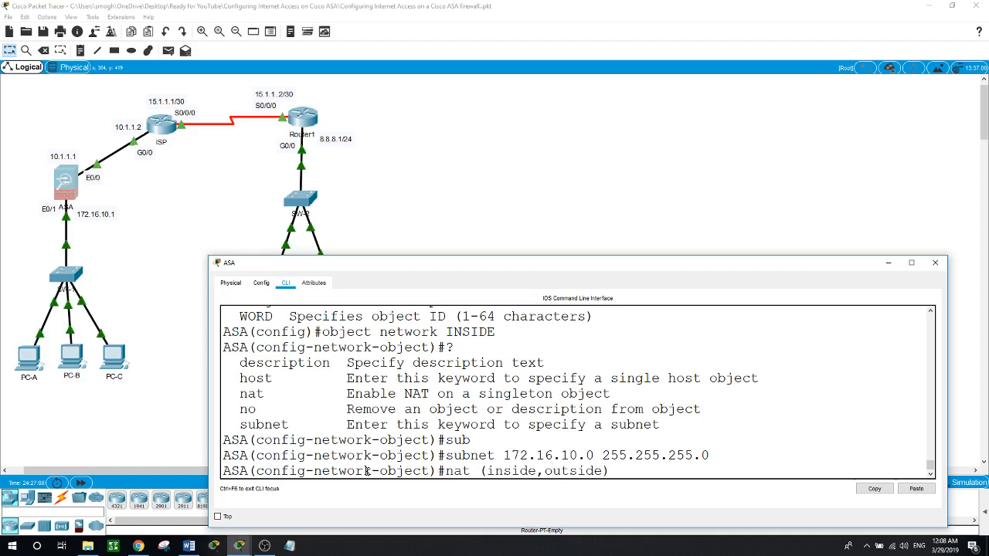
pyautogui.write(' ?')
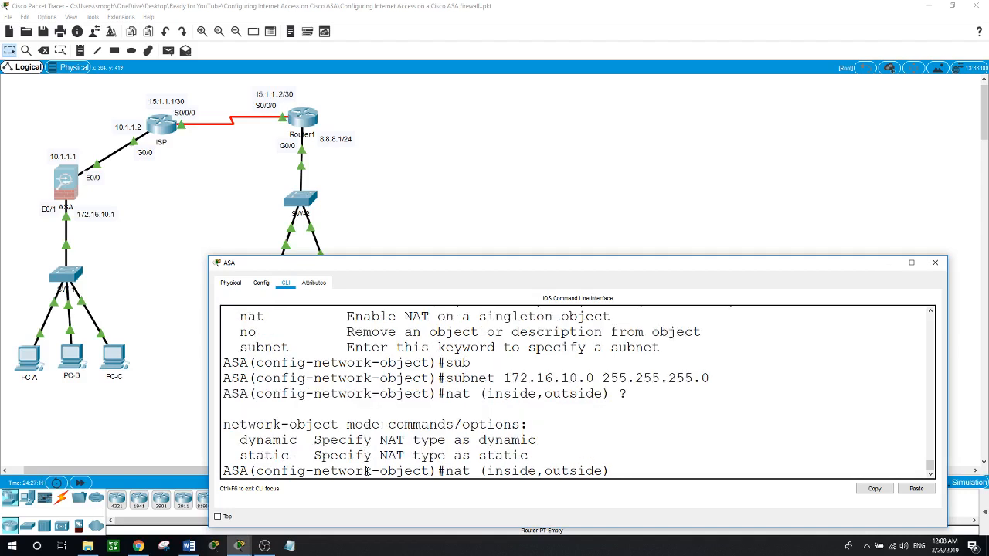
pyautogui.write('dy')
pyautogui.press('Tab')
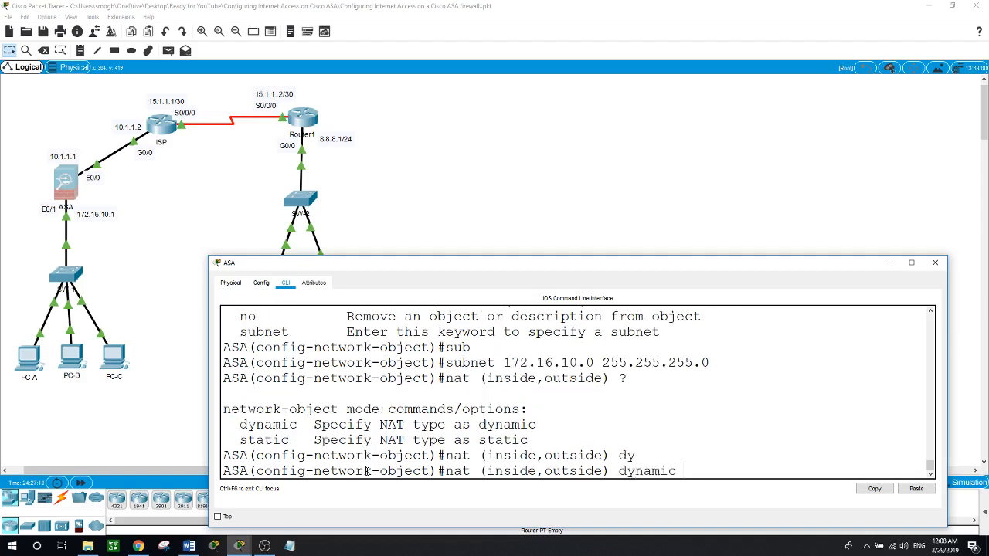
pyautogui.write('int')
pyautogui.press('Tab')
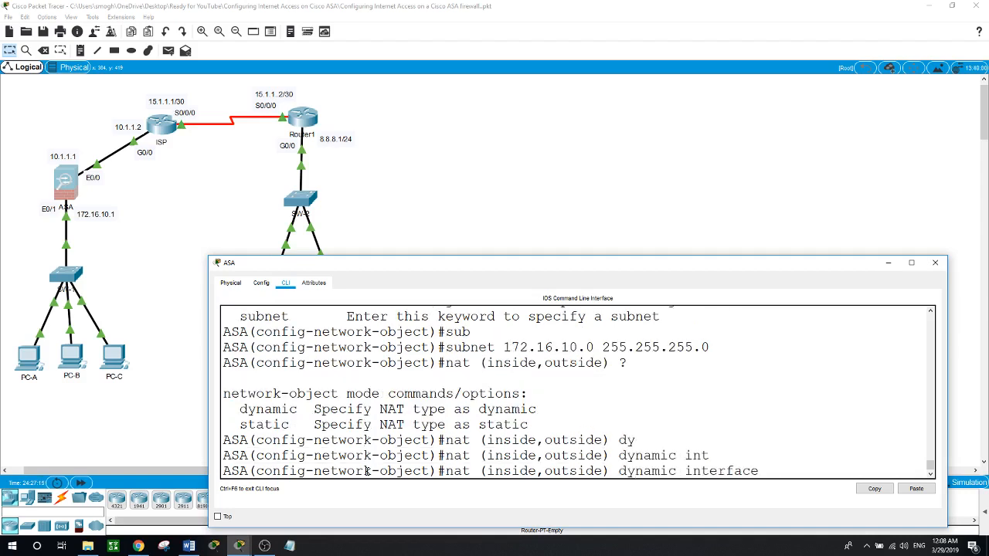
pyautogui.press('Return')
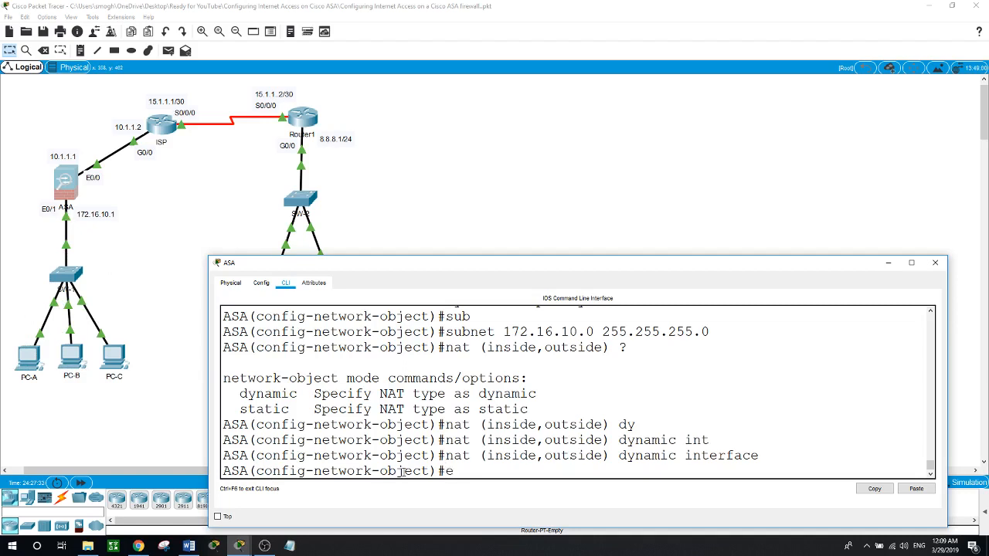
# Leave the INSIDE network object's configuration and return to the ASA's global configuration mode.
pyautogui.write('xot')
pyautogui.press('Return')
pyautogui.write('etwork-object)#e')
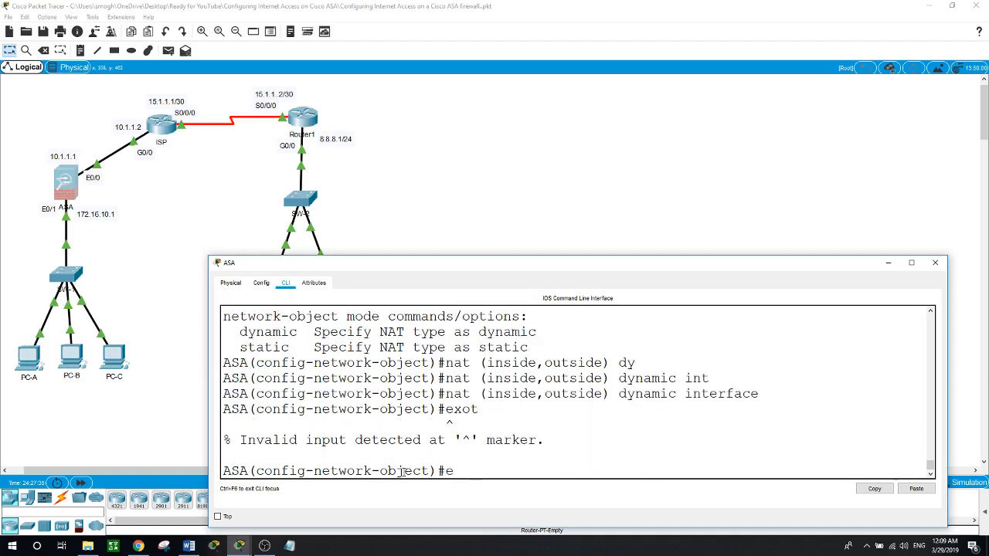
pyautogui.write('xot')
pyautogui.press('Return')
pyautogui.write('etwork-object)#e')
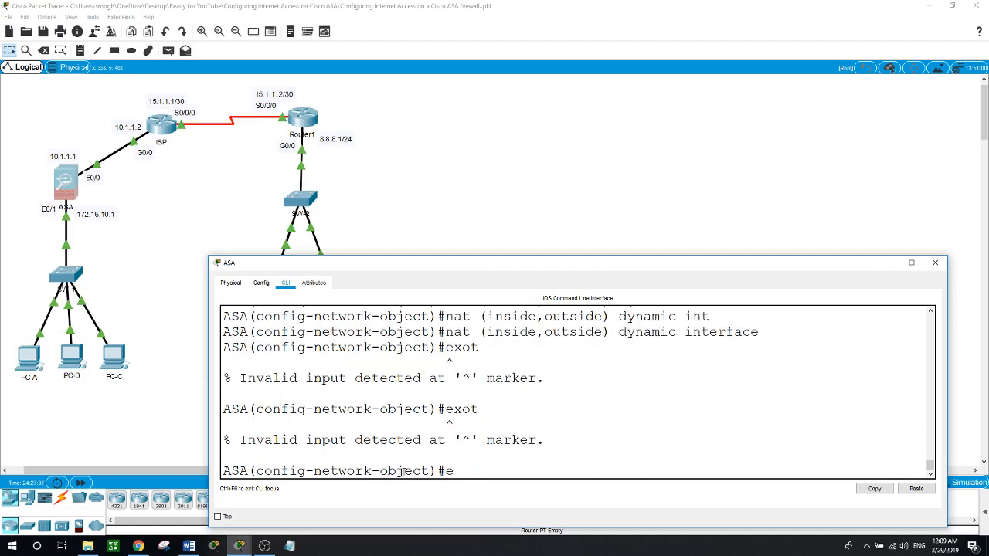
pyautogui.write('xit')
pyautogui.press('Return')
pyautogui.write('conf')
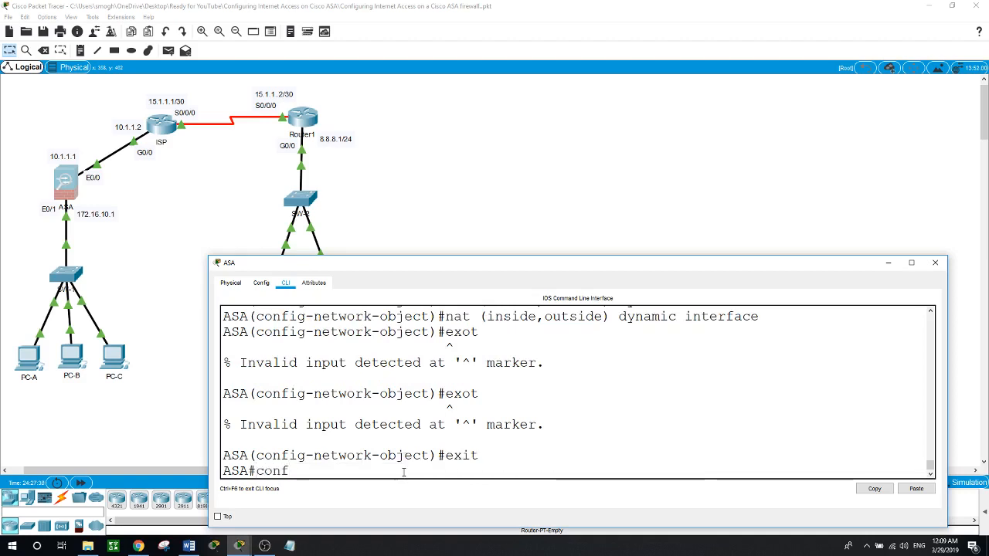
pyautogui.write(' t')
pyautogui.press('Return')
# Create an extended access list named INTERNET on the ASA that permits TCP from any source to any destination.
pyautogui.write('acce')
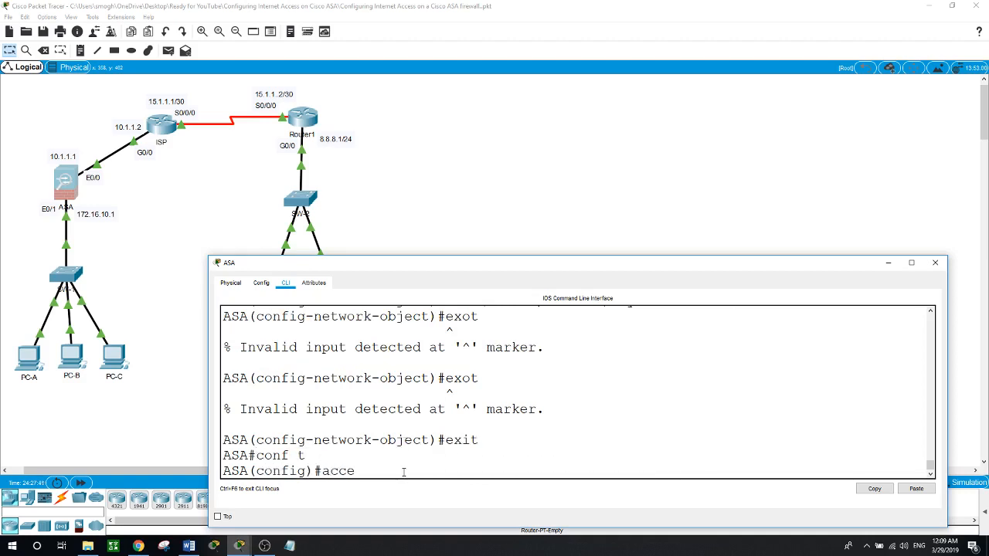
pyautogui.write('ss-lis')
pyautogui.press('Tab')
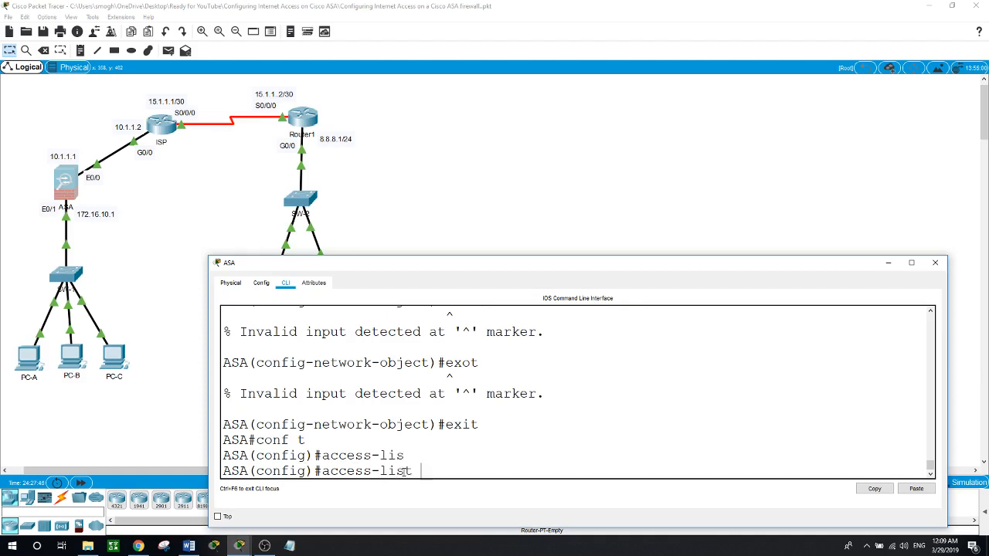
pyautogui.write('?')
pyautogui.write('IN')
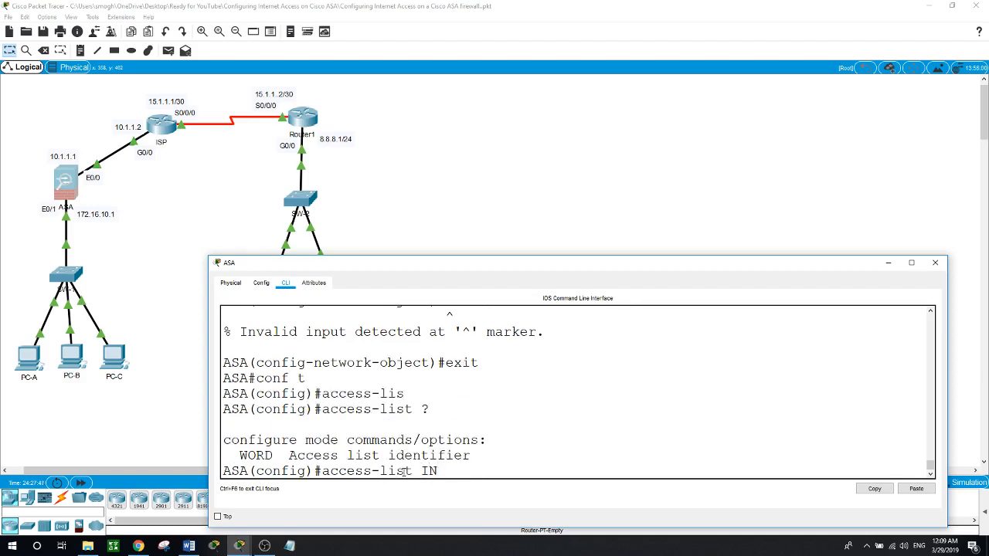
pyautogui.write('TERNET')
pyautogui.write(' ?ext')
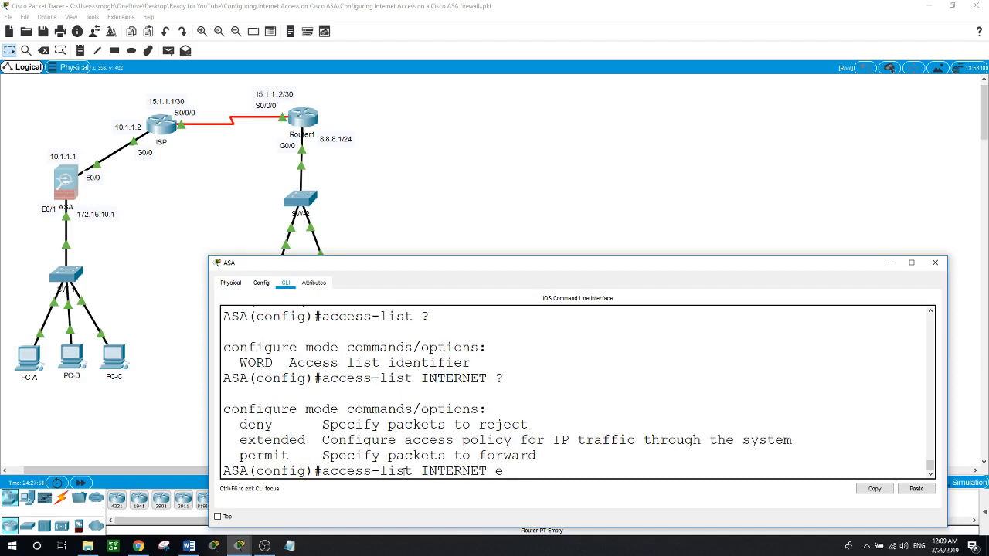
pyautogui.press('Tab')
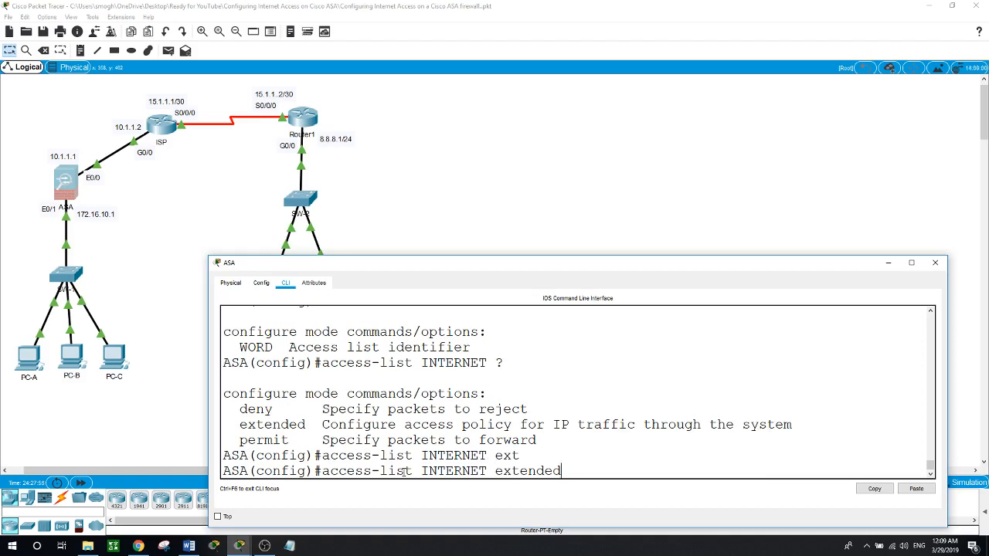
pyautogui.write('?')
pyautogui.write('pe')
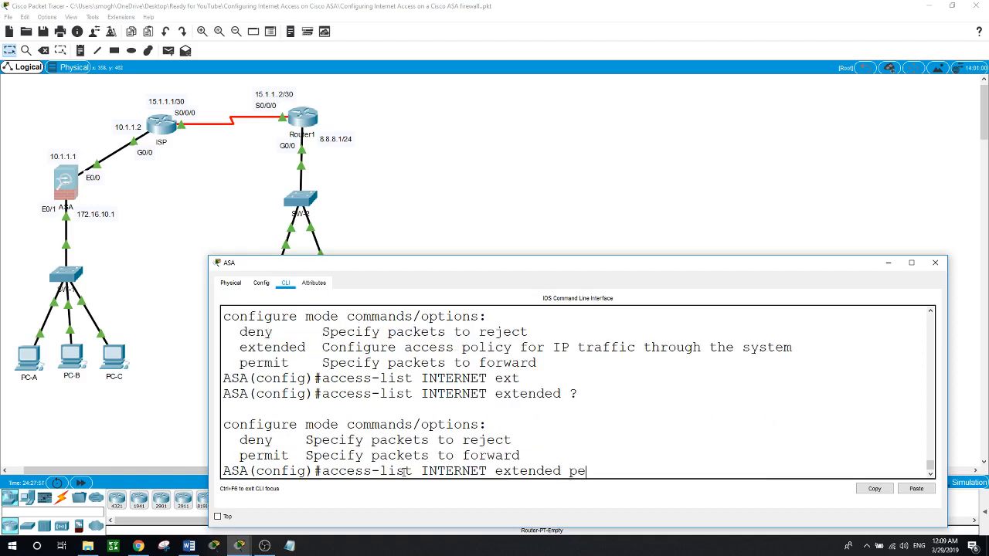
pyautogui.write('rm')
pyautogui.press('Tab')
pyautogui.write('?')
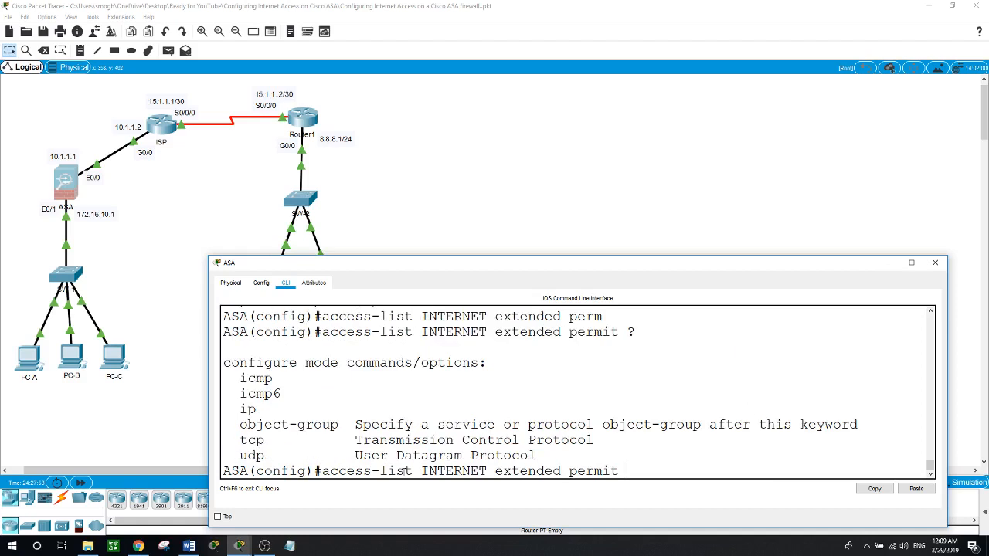
pyautogui.write('tcp ')
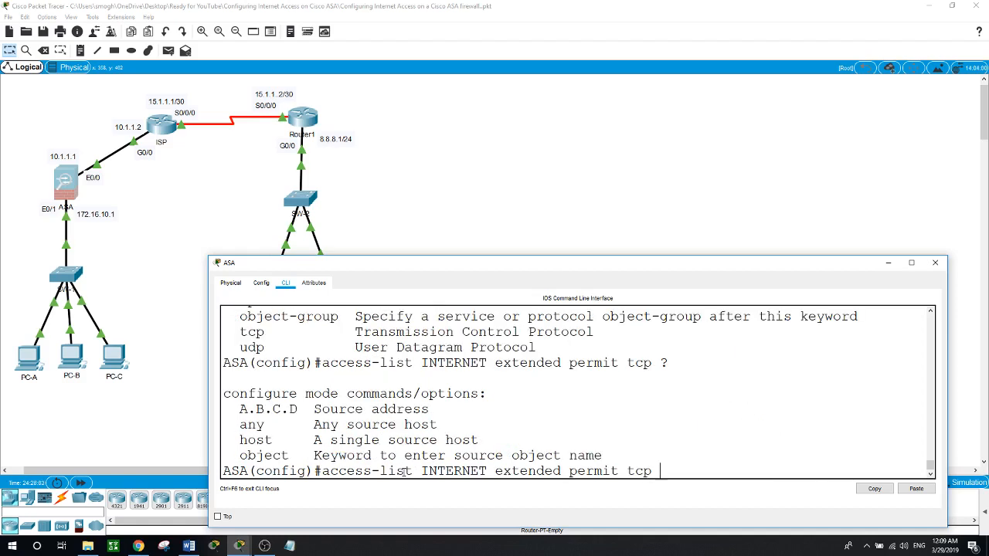
pyautogui.write('?any any')
pyautogui.press('Return')
# Add an extended entry to the INTERNET access list permitting ICMP from any source to any destination.
pyautogui.write('acc')
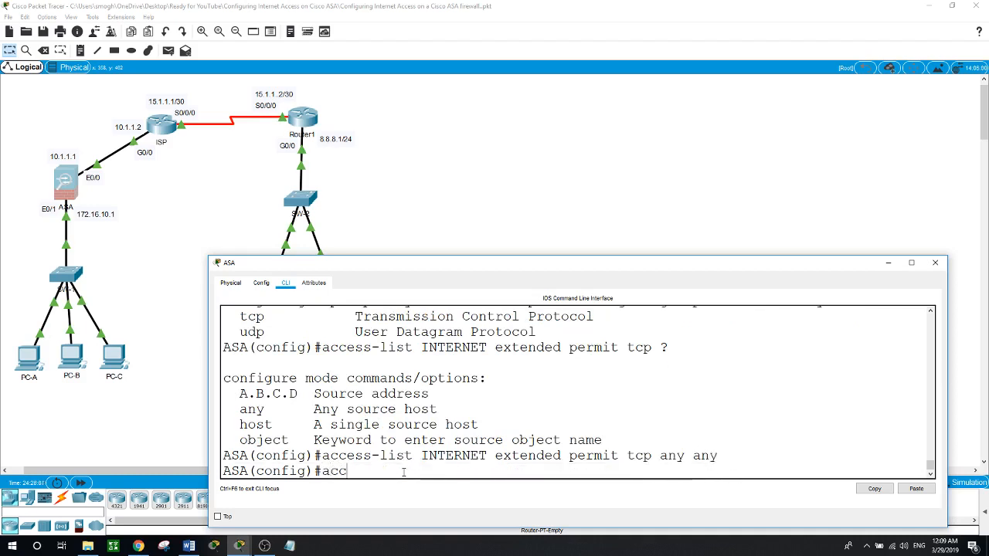
pyautogui.write('ess-list in')
pyautogui.press('BackSpace')
pyautogui.press('BackSpace')
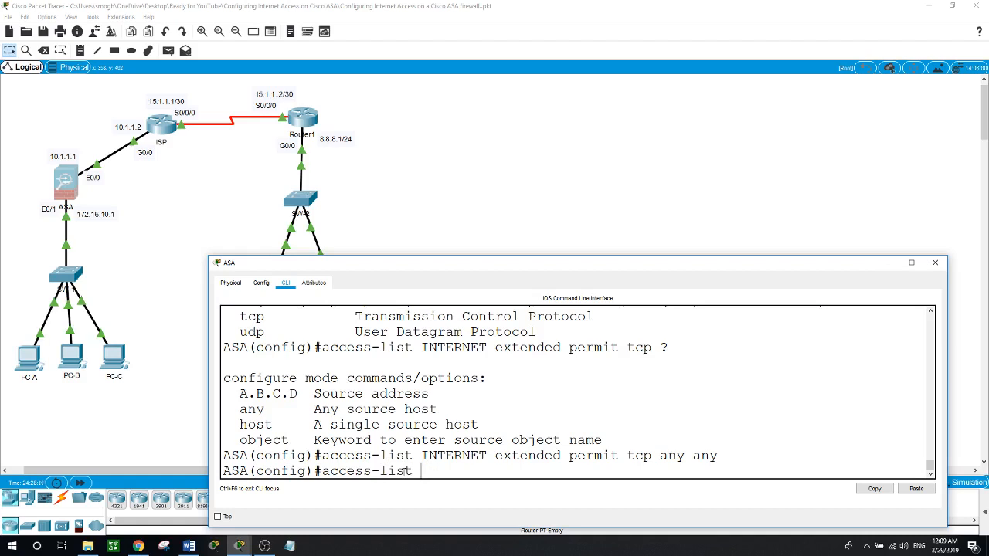
pyautogui.write('INTERNET ext')
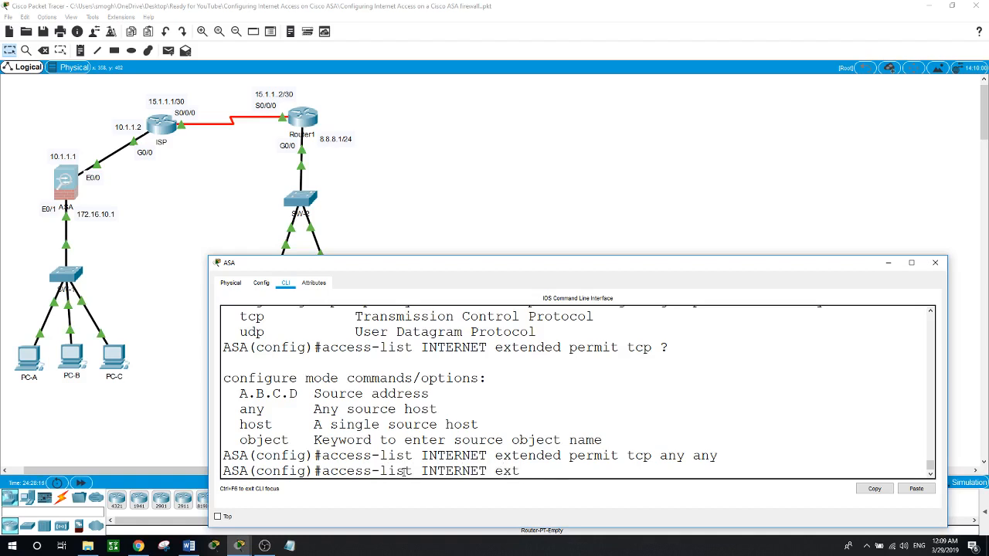
pyautogui.press('Tab')
pyautogui.write('permit')
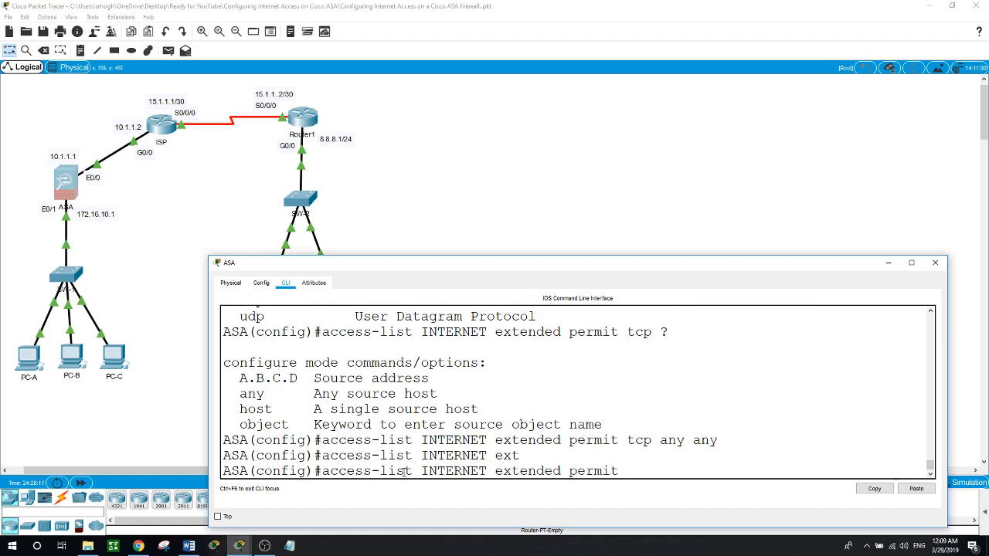
pyautogui.write(' icmp any any')
pyautogui.press('Return')
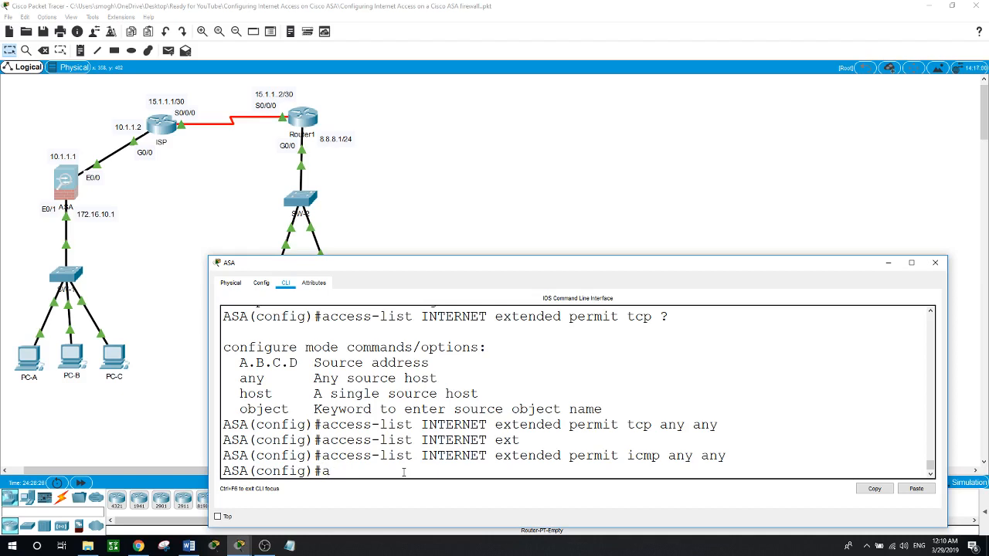
# Apply the INTERNET access list to inbound traffic on the outside interface and leave global configuration mode.
pyautogui.write('access-g')
pyautogui.press('Tab')
pyautogui.write('?')
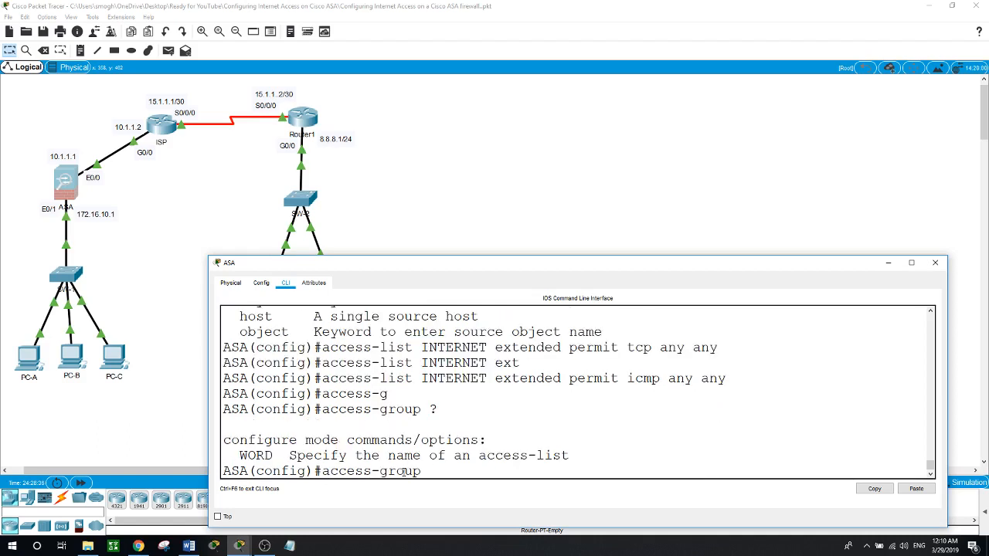
pyautogui.write('INTERNET')
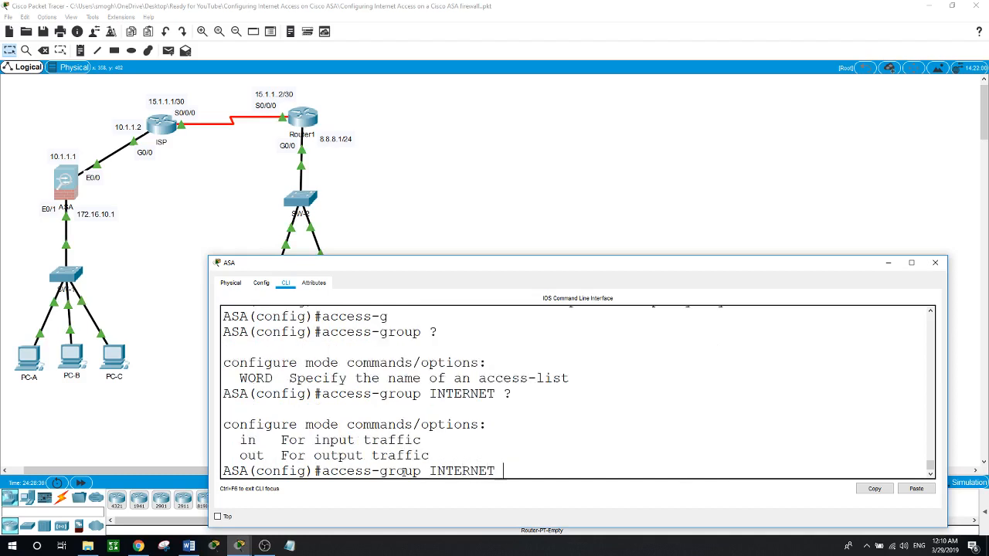
pyautogui.write(' ?in ')
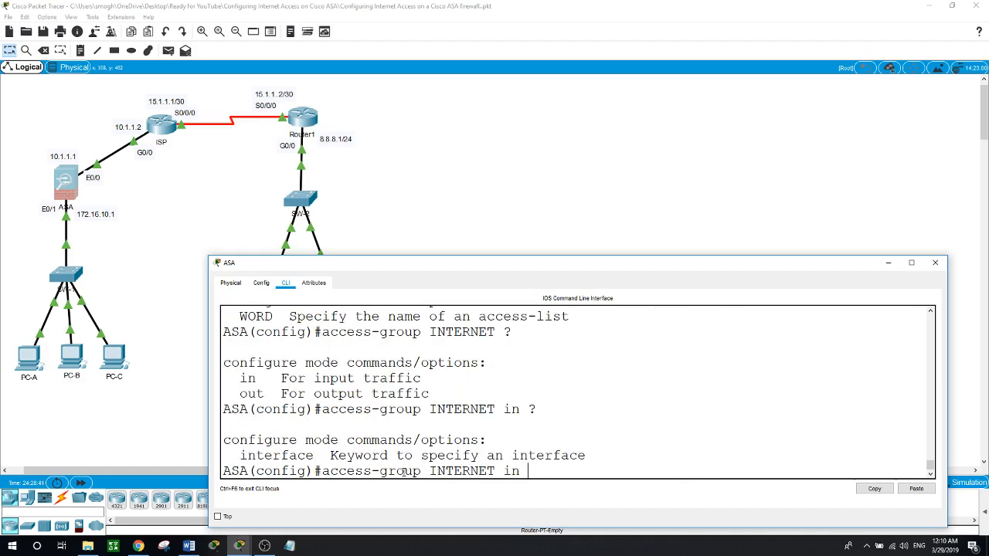
pyautogui.write('?int')
pyautogui.press('Tab')
pyautogui.write('?')
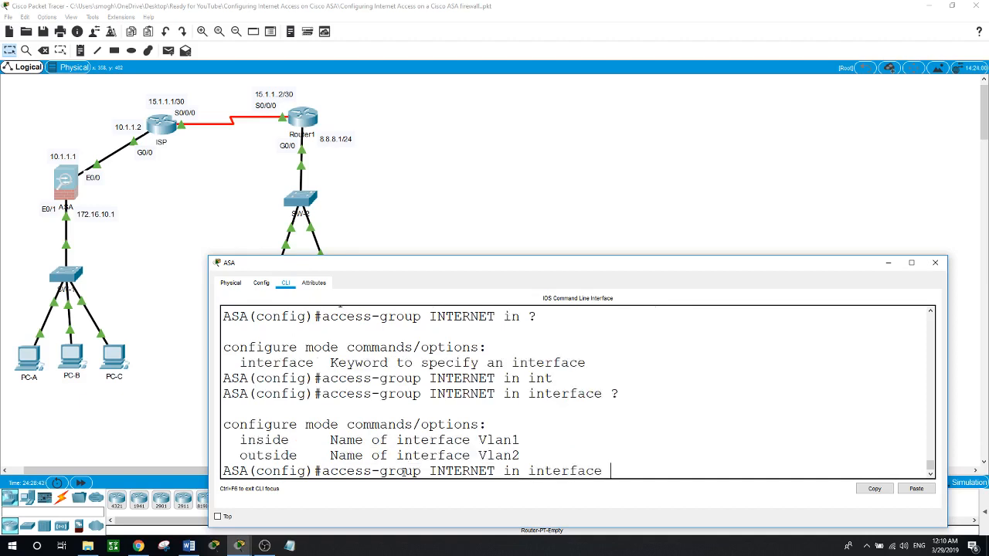
pyautogui.write('outs')
pyautogui.press('Tab')
pyautogui.press('Return')
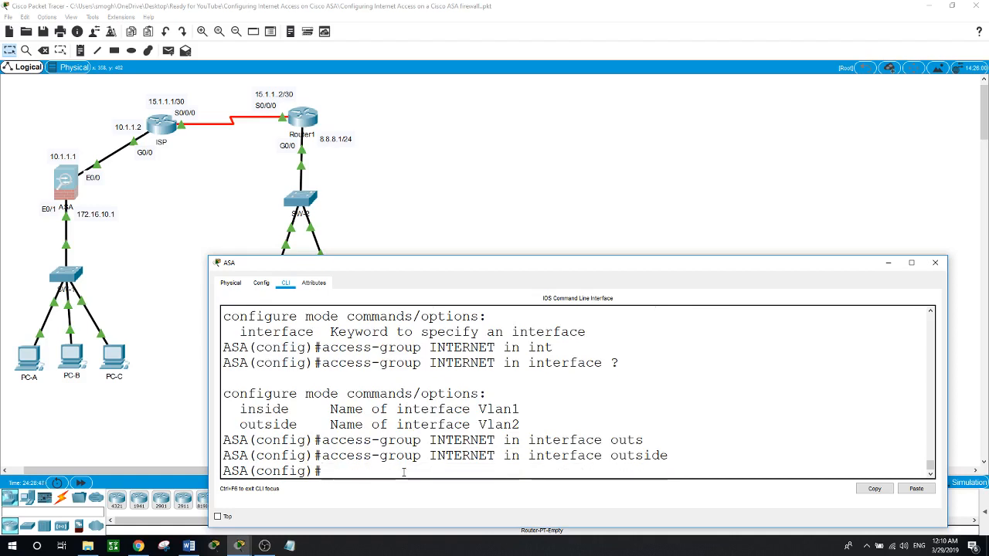
pyautogui.write('exit')
pyautogui.press('Return')
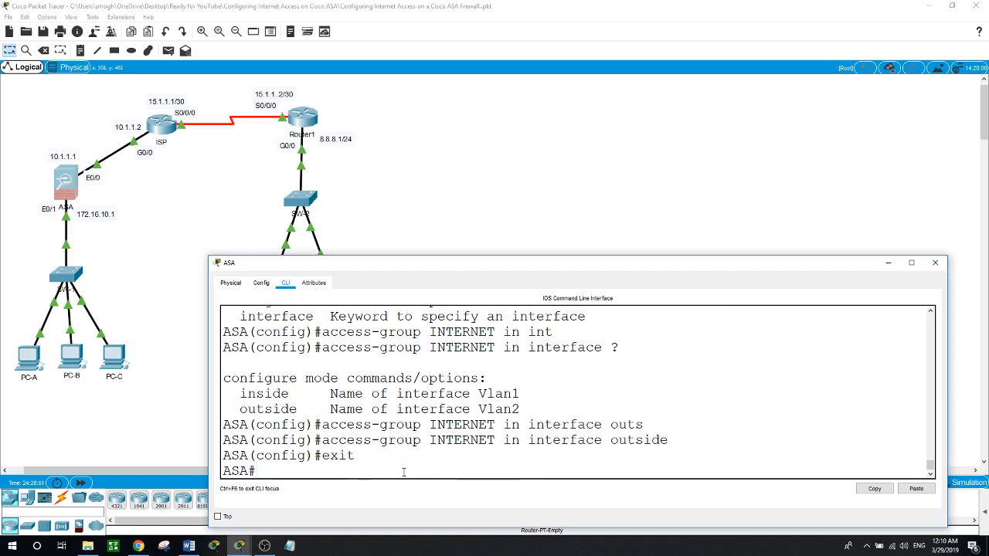
# Ping the 8.8.8.8 server from PC-A's command prompt.
pyautogui.click(174, 285)
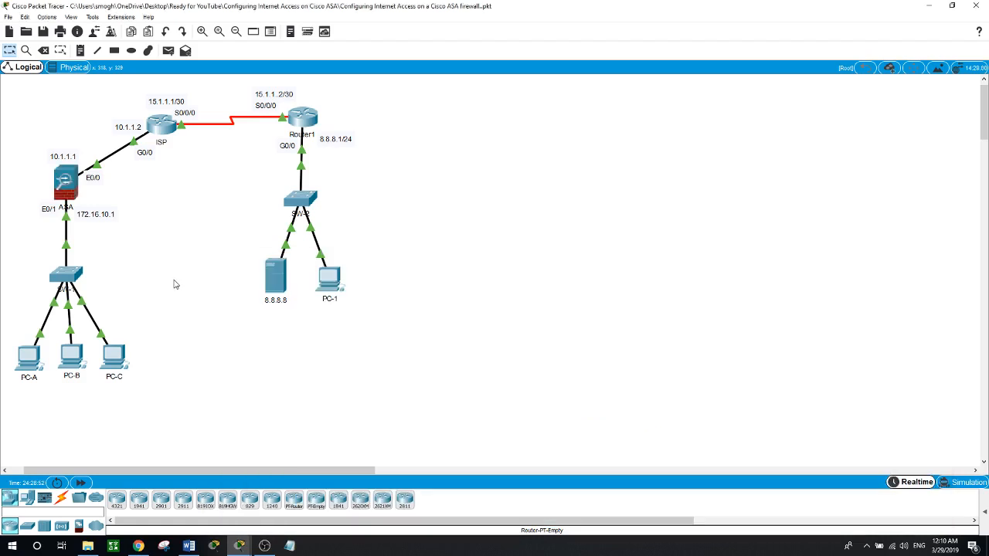
pyautogui.click(29, 359)
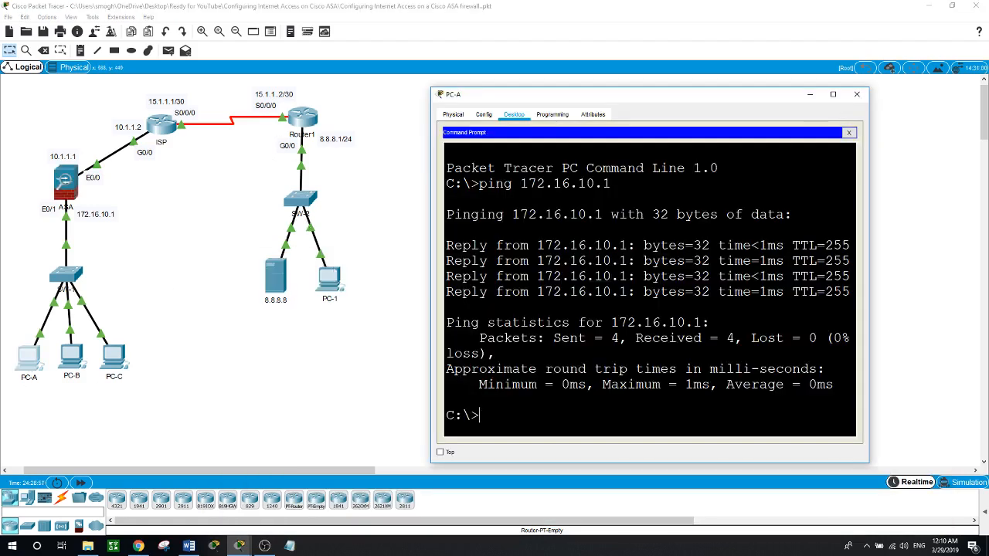
pyautogui.write('ping 8.8.8.8')
pyautogui.press('Return')
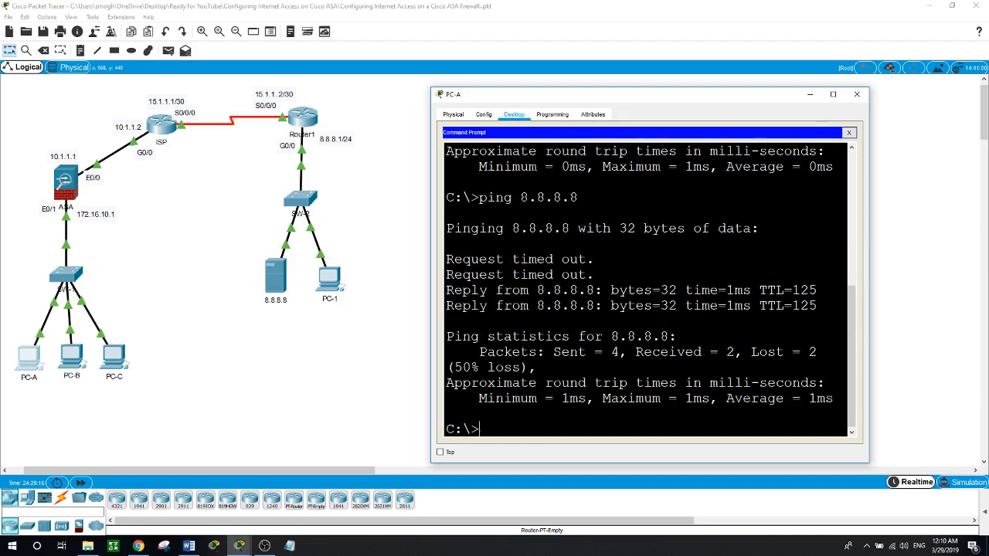
# Close PC-B's IP configuration and ping the 8.8.8.8 server from its command prompt.
pyautogui.click(73, 359)
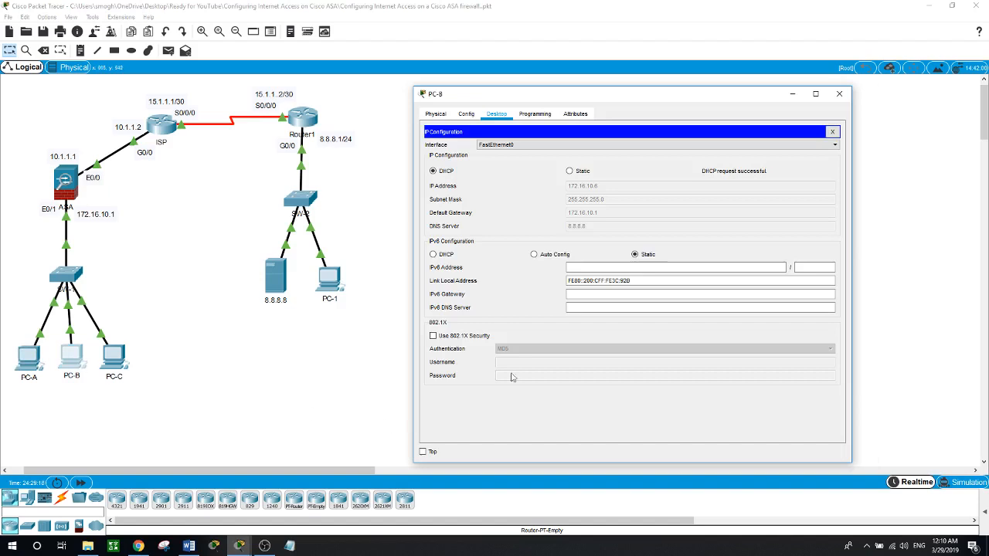
pyautogui.click(832, 131)
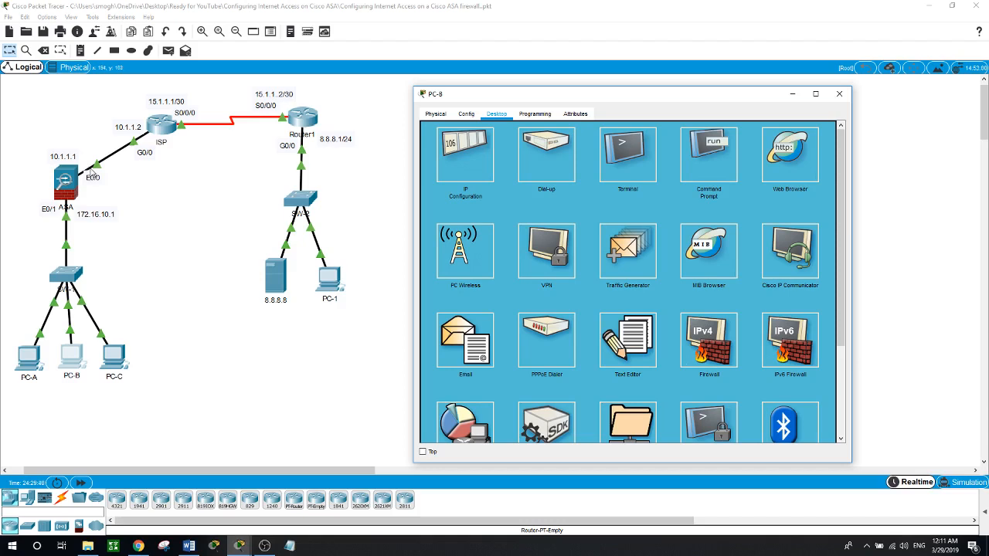
pyautogui.click(709, 154)
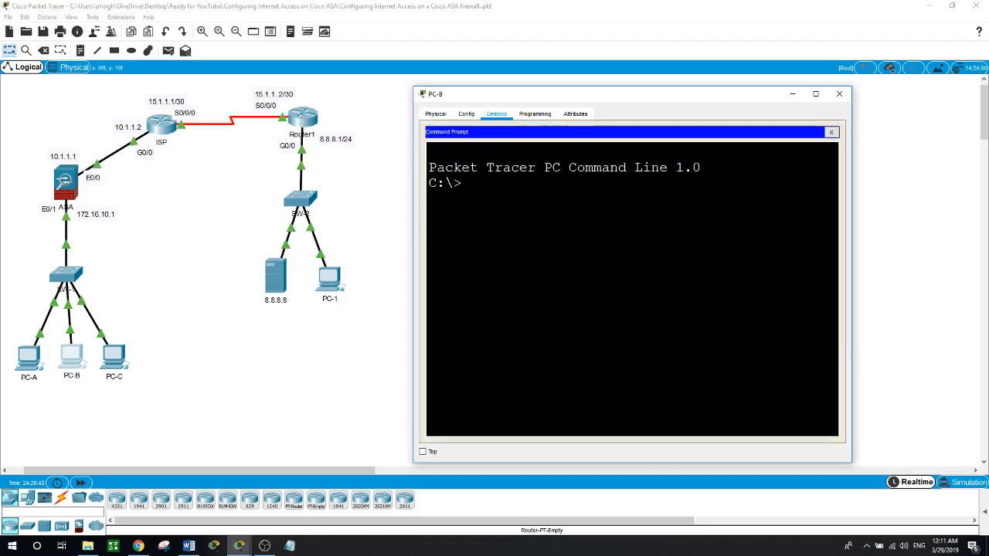
pyautogui.write('ping 8.8.8.8')
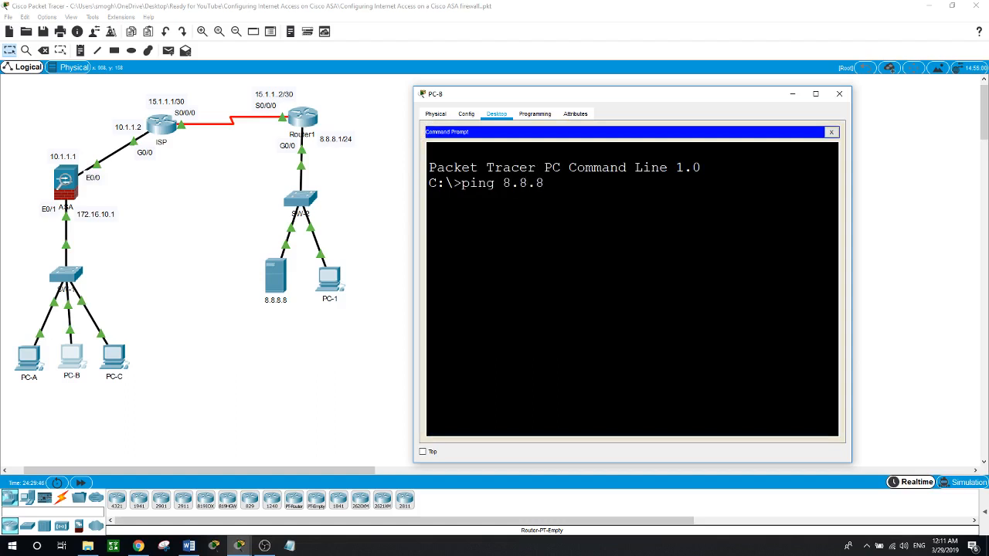
pyautogui.press('Return')
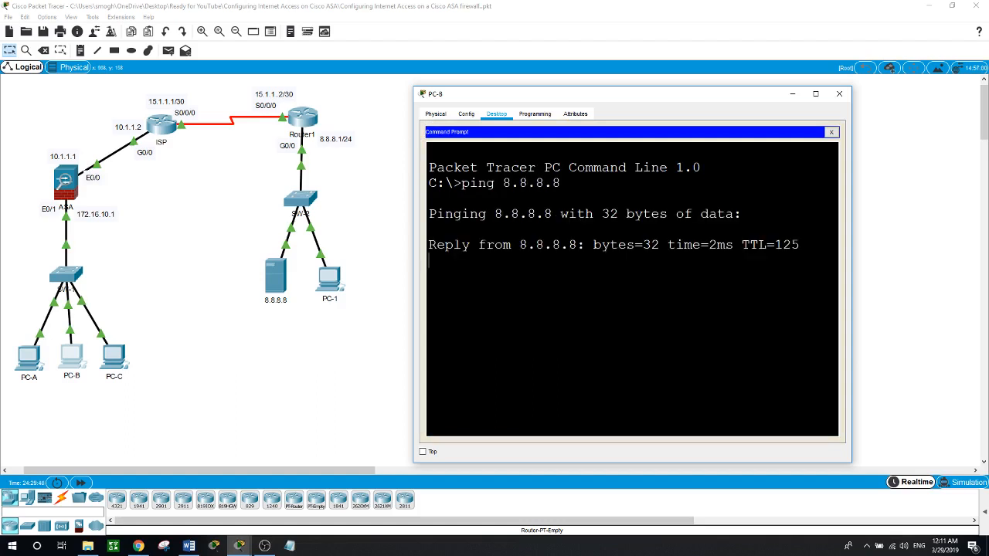
# Ping the ASA's outside address 10.1.1.1 from PC-1's command prompt.
pyautogui.click(365, 350)
pyautogui.click(330, 293)
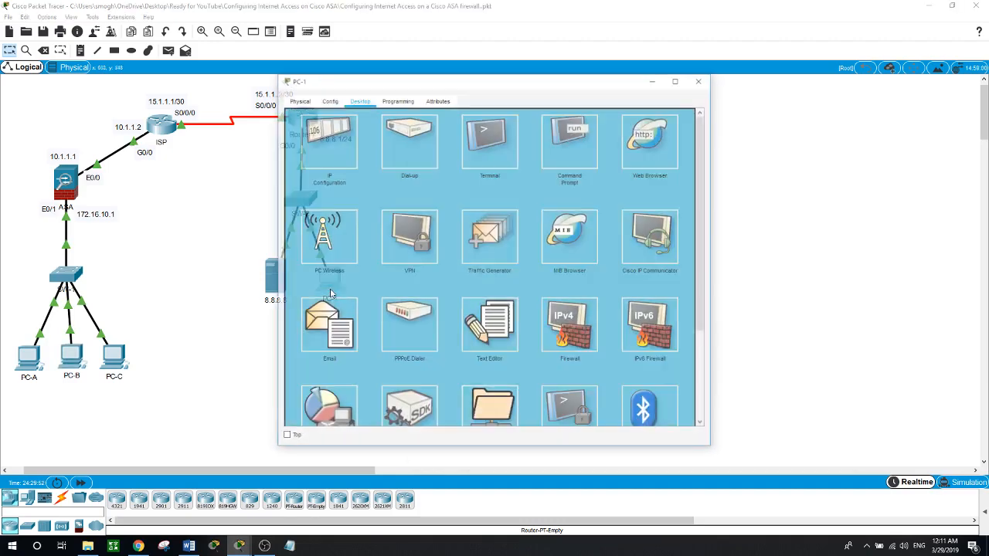
pyautogui.moveTo(357, 82); pyautogui.dragTo(474, 95)
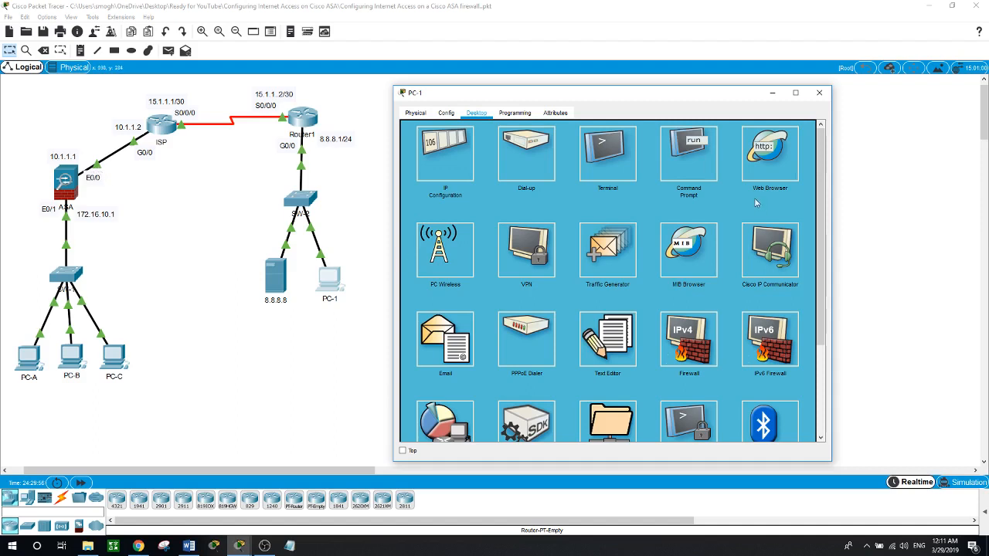
pyautogui.click(695, 164)
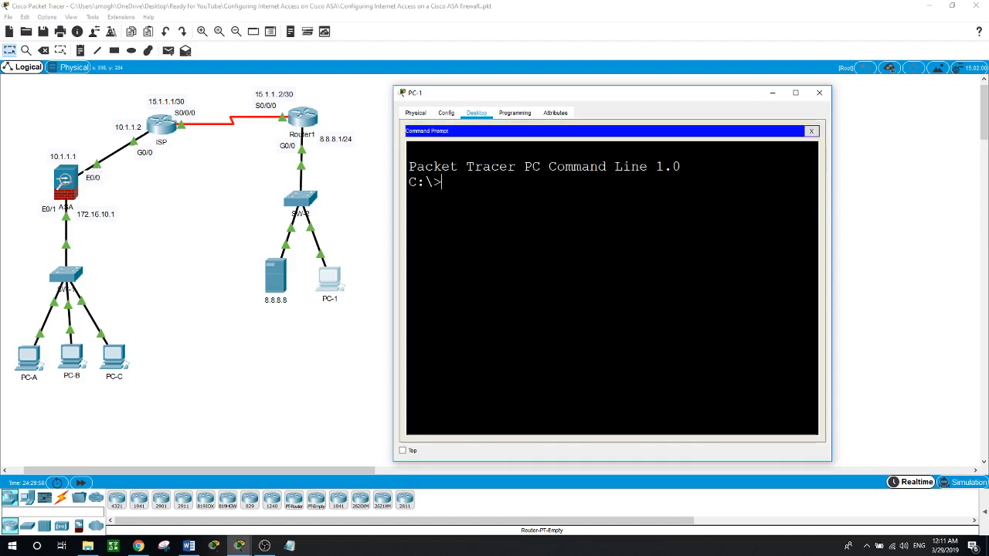
pyautogui.write('ping 10.1.1')
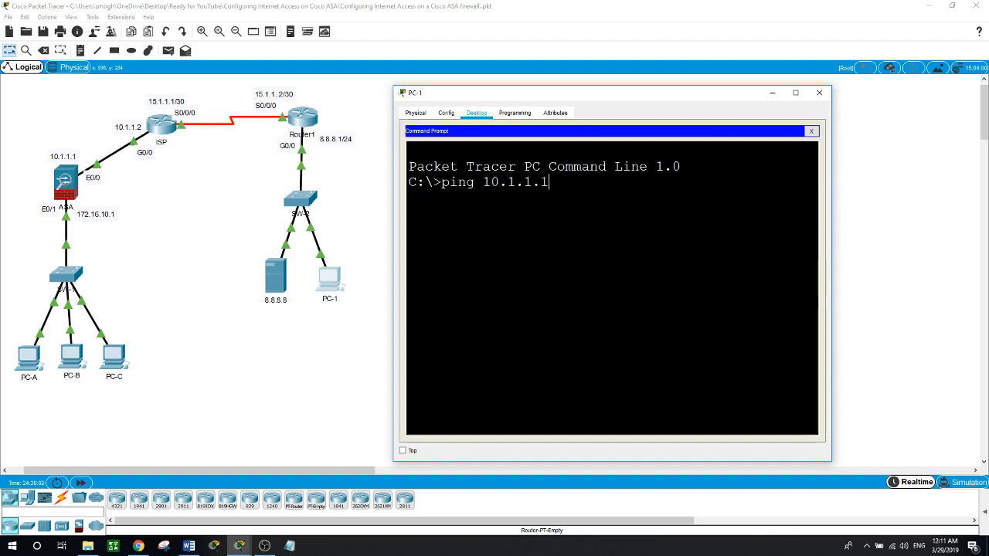
pyautogui.write('.1')
pyautogui.press('Return')
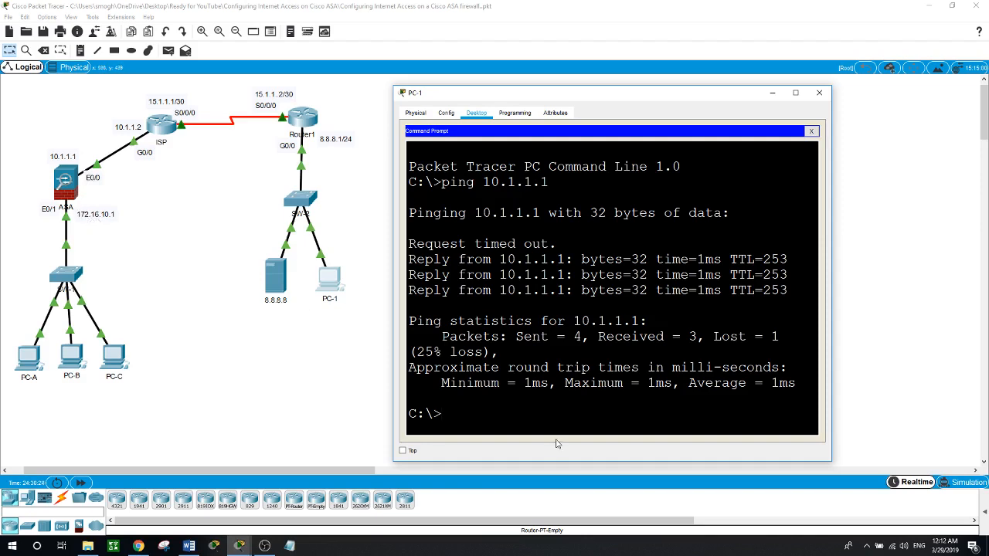
# Ping the ASA's inside address 172.16.10.1 from PC-1's command prompt.
pyautogui.write('ping 172.16.10')
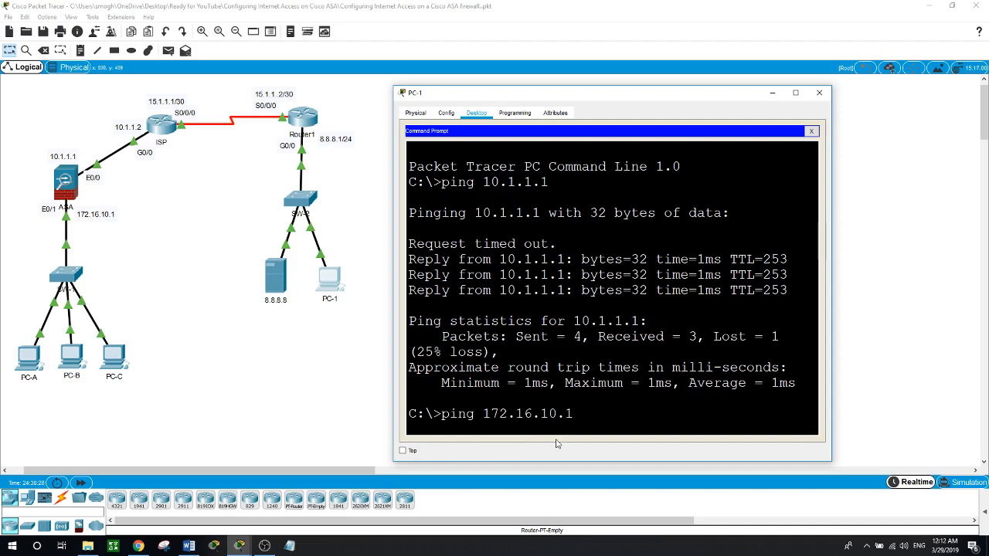
pyautogui.write('.1')
pyautogui.press('Return')
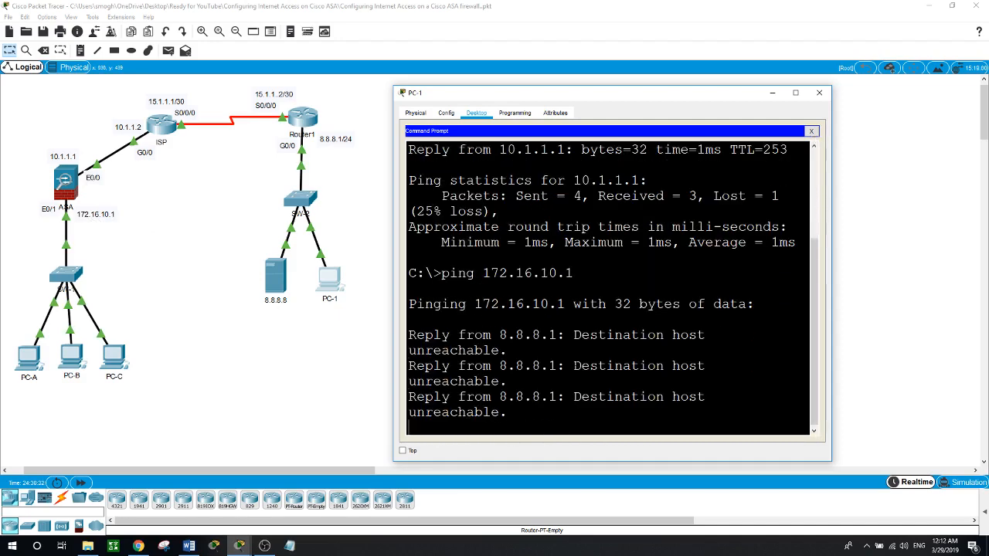
# Close PC-C's IP configuration and ping the 8.8.8.8 server from its command prompt.
pyautogui.click(112, 365)
pyautogui.click(113, 364)
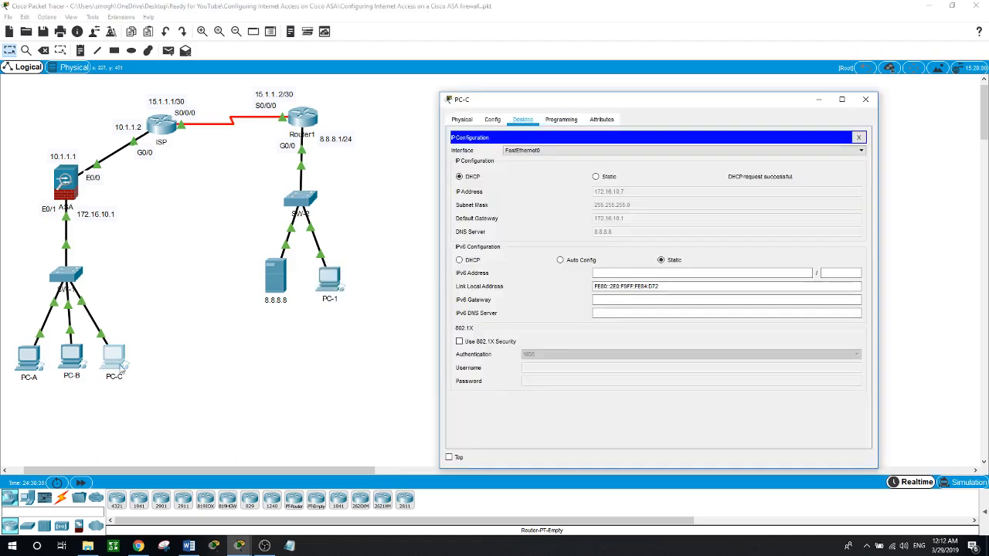
pyautogui.click(860, 139)
pyautogui.click(740, 172)
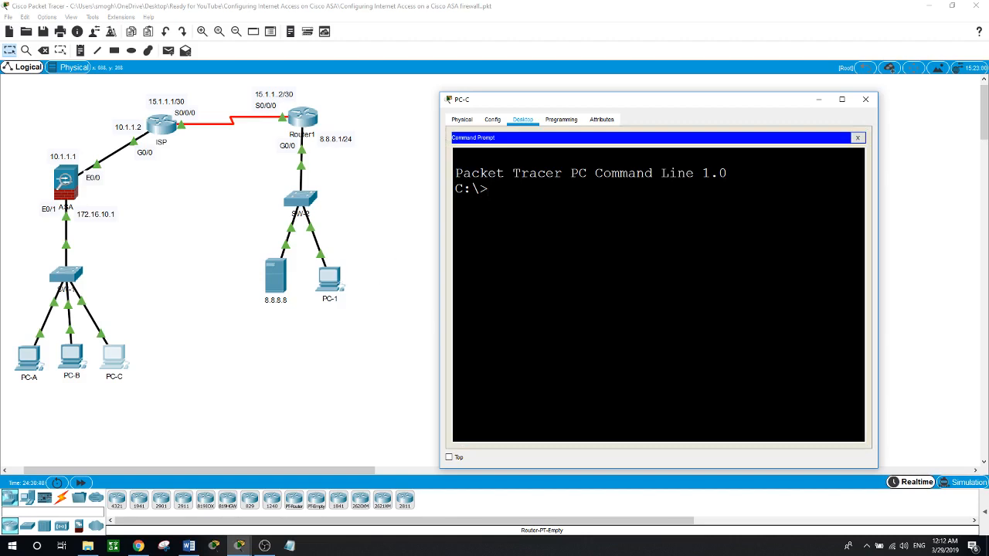
pyautogui.write('ping 8.8.8.8')
pyautogui.press('Return')
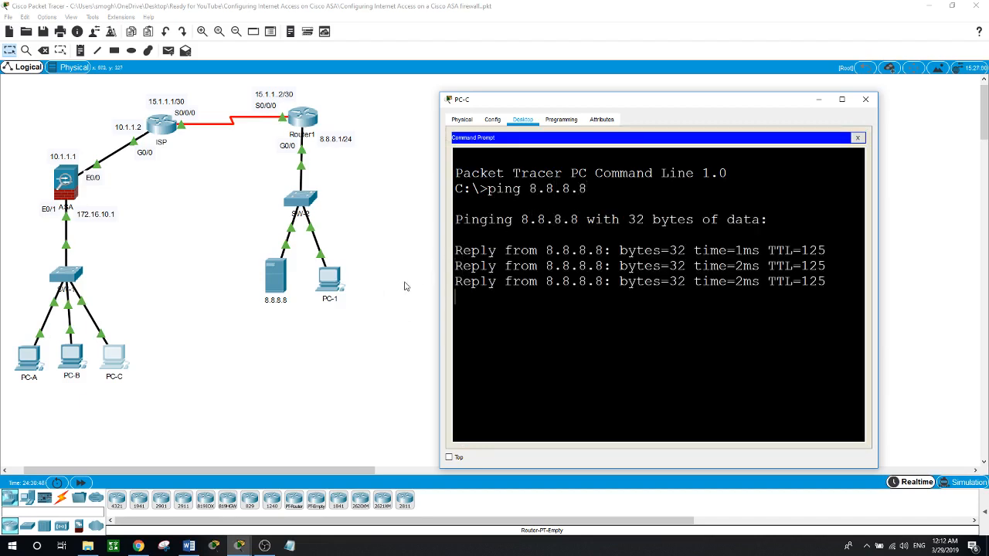
# Close PC-A's command prompt and check its address in the IP configuration.
pyautogui.click(332, 285)
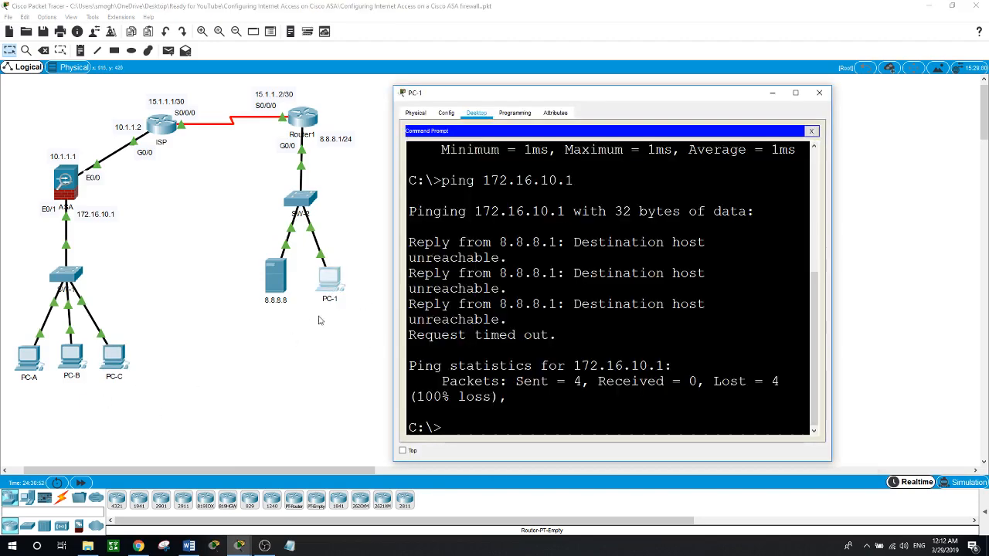
pyautogui.click(23, 356)
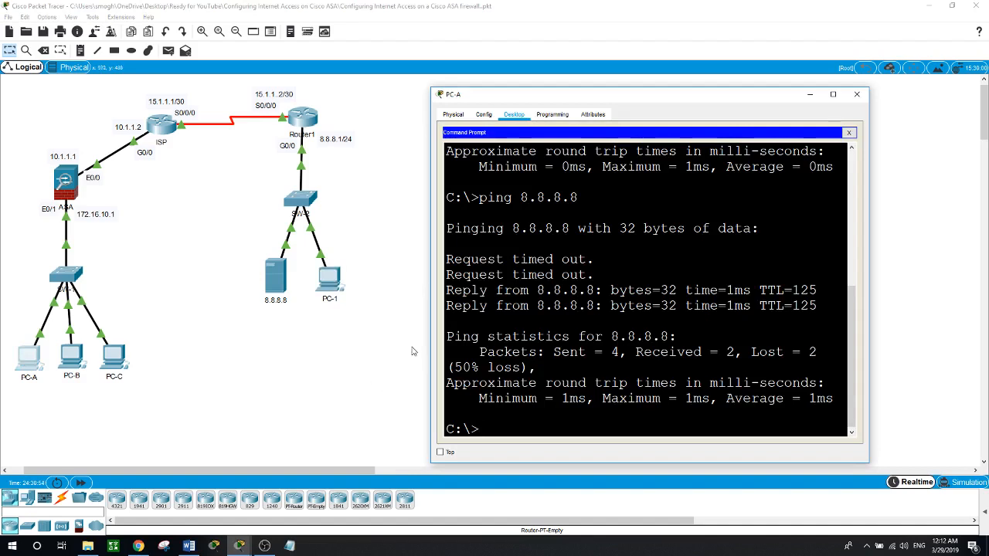
pyautogui.click(848, 132)
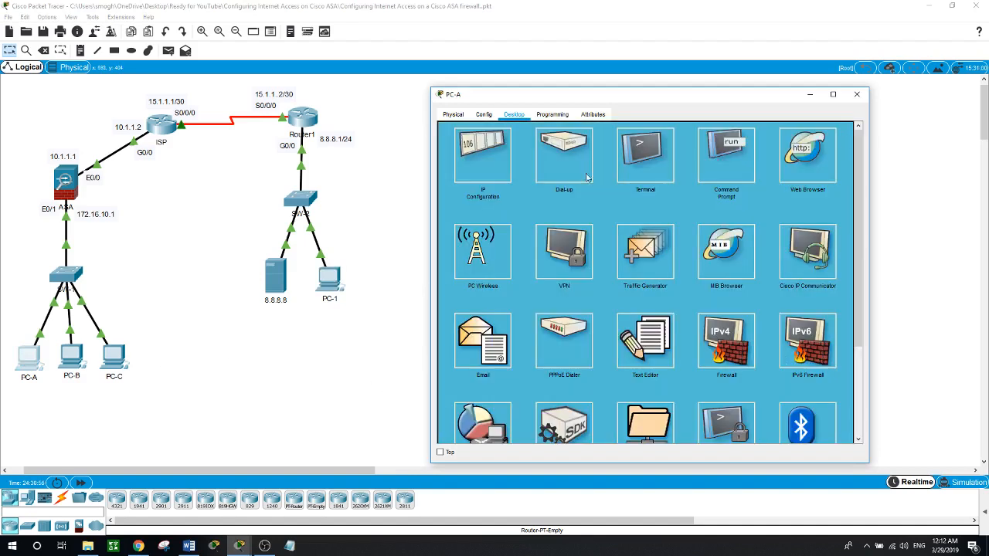
pyautogui.click(476, 167)
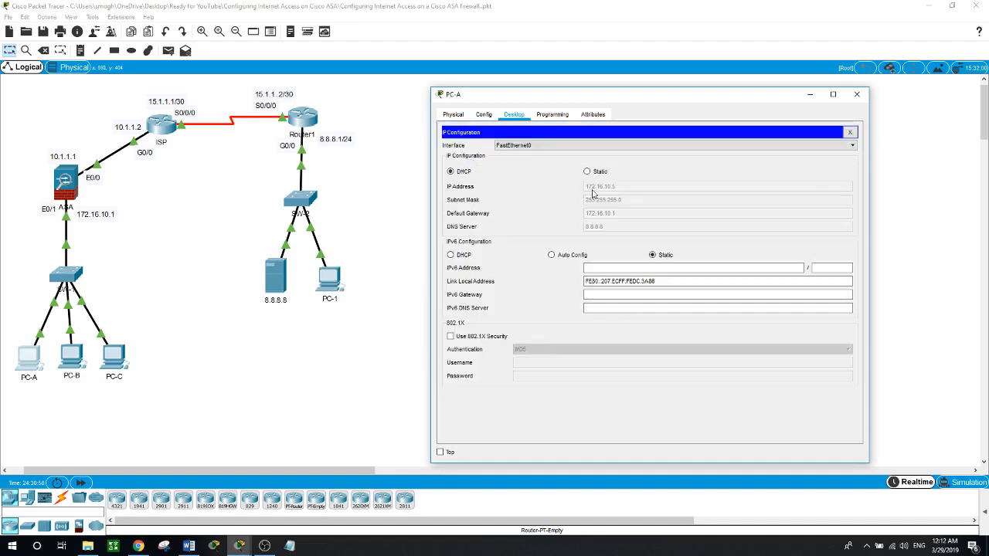
# Ping PC-A's inside address 172.16.10.5 from PC-1's command prompt.
pyautogui.click(328, 284)
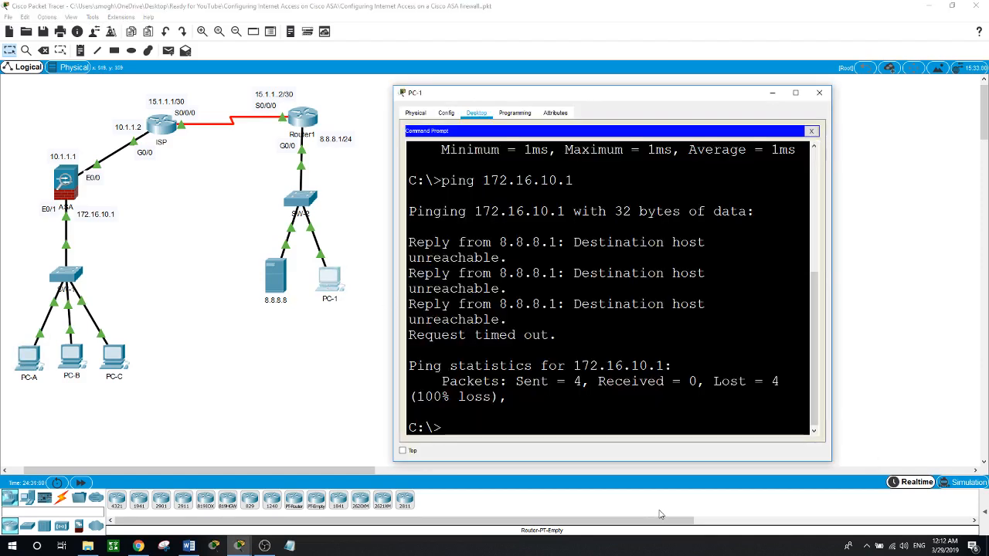
pyautogui.write('ping ')
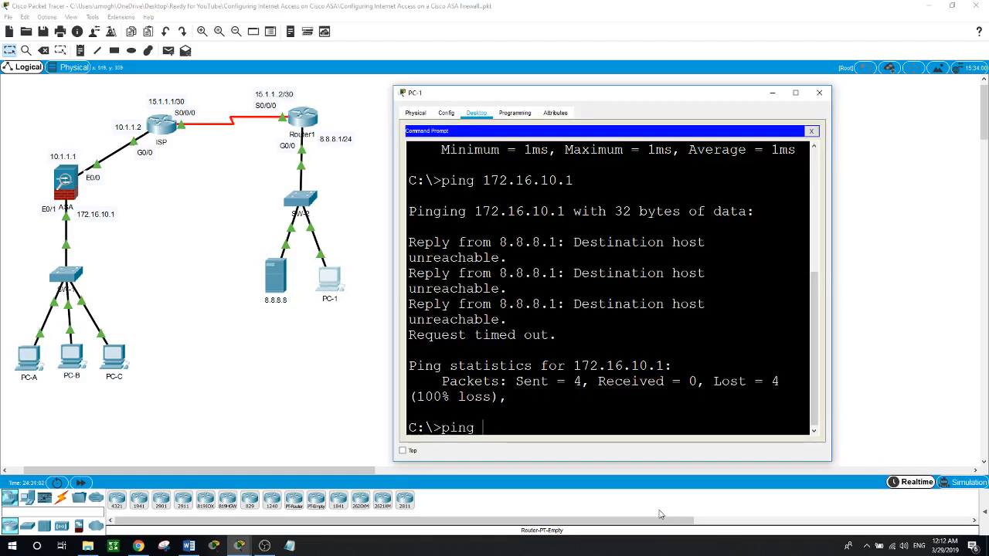
pyautogui.write('172.16.10.5')
pyautogui.press('Return')
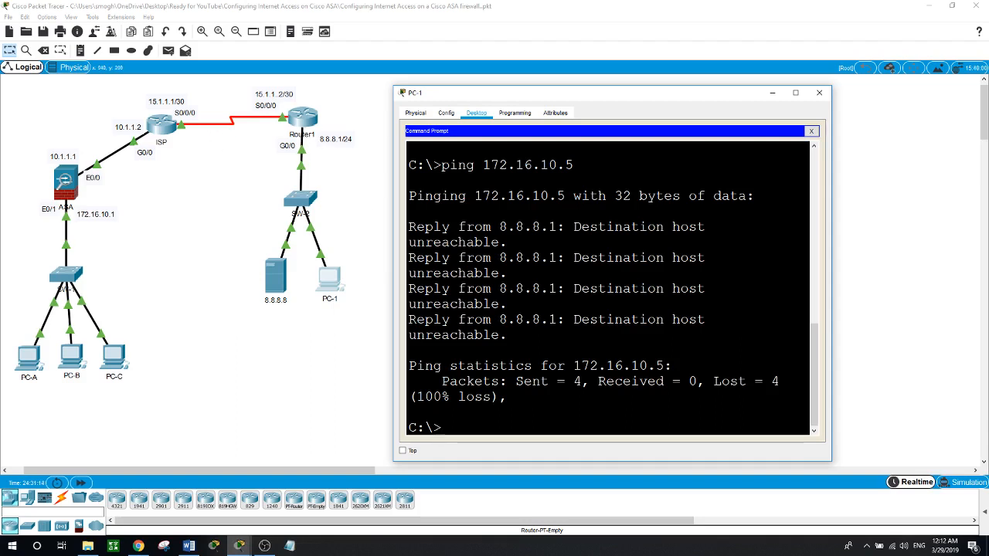
pyautogui.moveTo(573, 319); pyautogui.dragTo(507, 334)
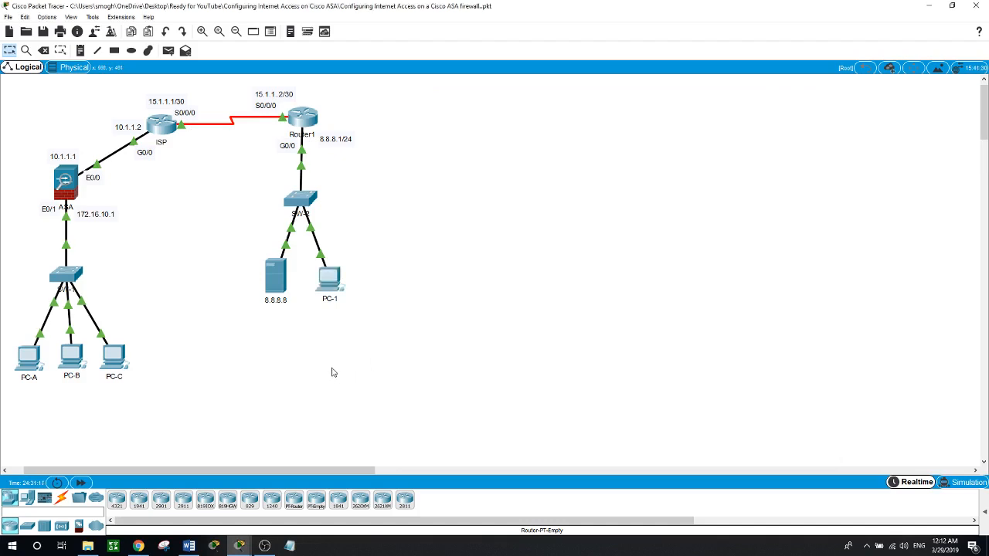
# Display the address translation table in the ASA's command line with show xlate.
pyautogui.click(336, 370)
pyautogui.click(66, 183)
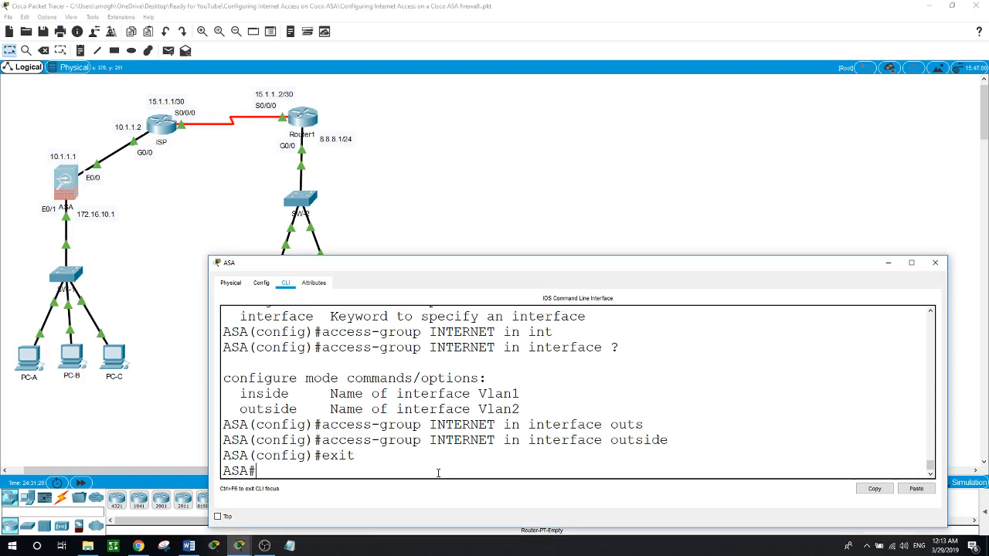
pyautogui.write('show xlate')
pyautogui.press('Return')
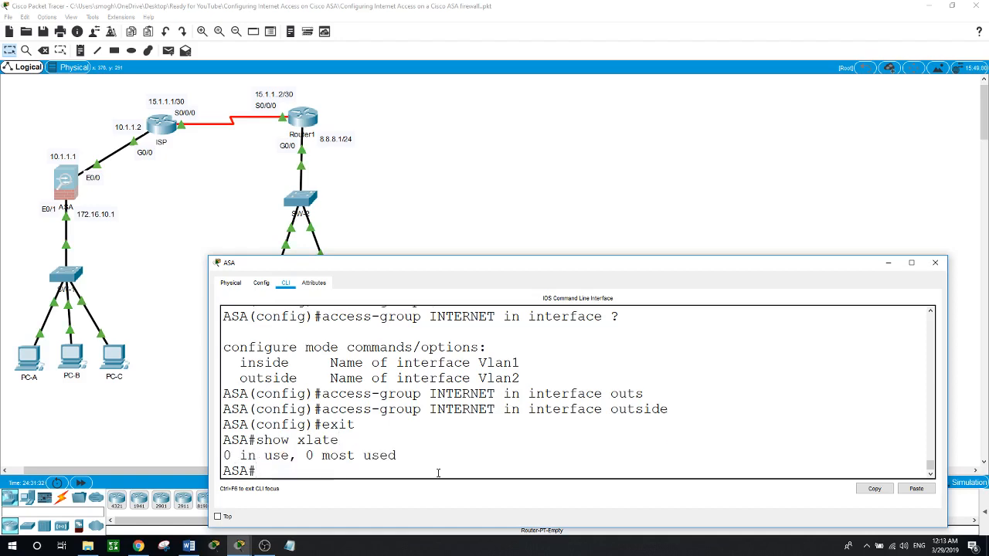
# Enlarge the ASA window, display the NAT policies with show nat, and examine the INSIDE object's translate and untranslate hits.
pyautogui.moveTo(577, 258); pyautogui.dragTo(592, 114)
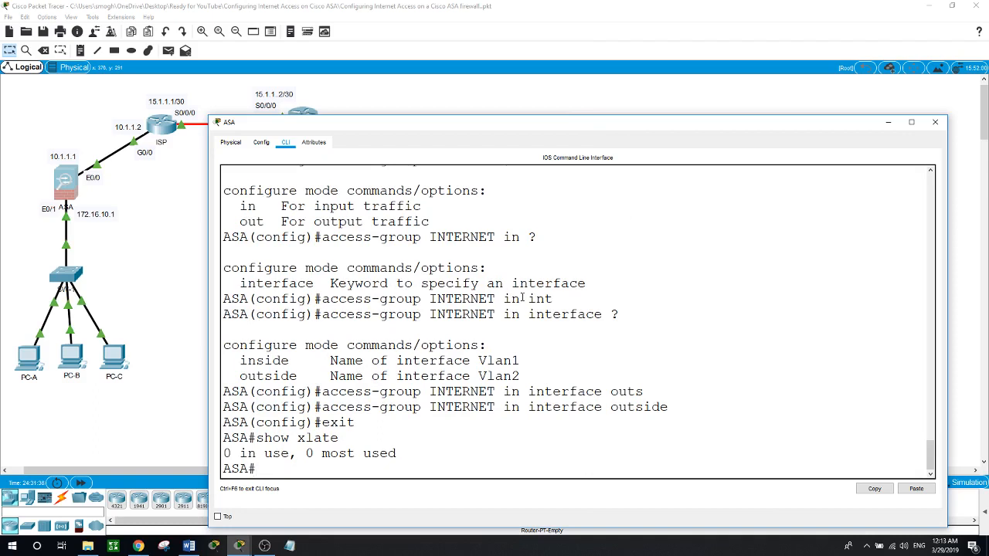
pyautogui.scroll(4, 522, 297)
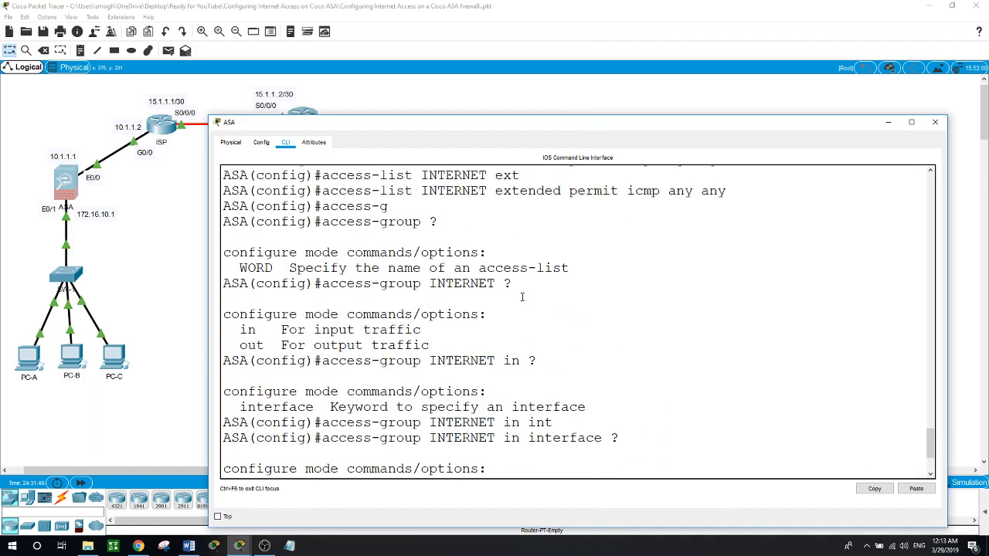
pyautogui.scroll(-2, 523, 296)
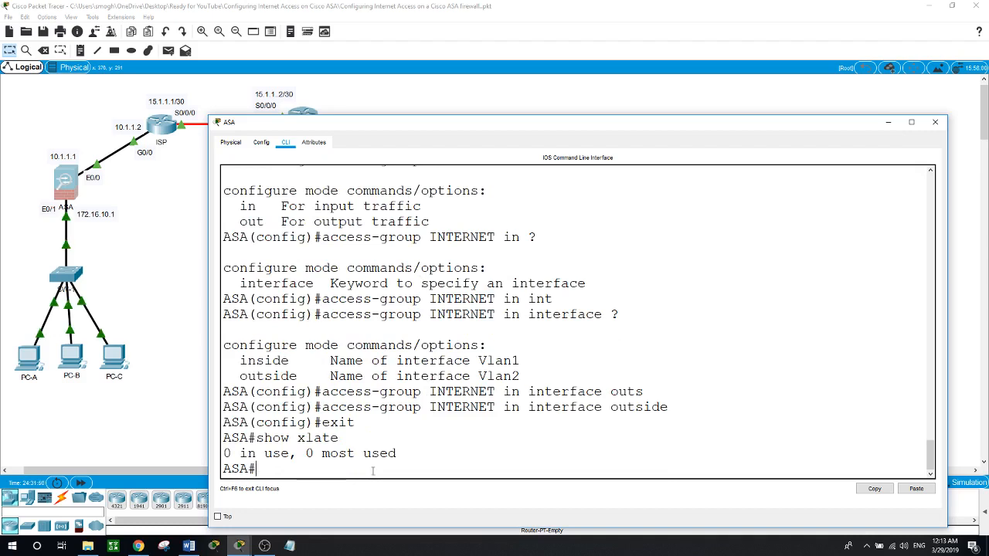
pyautogui.write('show nat')
pyautogui.press('Return')
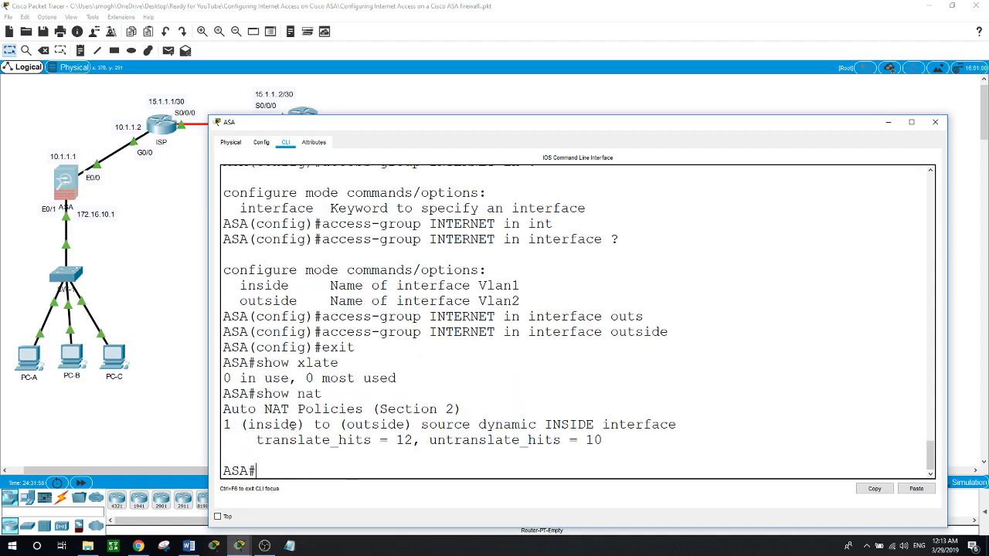
pyautogui.moveTo(413, 424); pyautogui.dragTo(465, 422)
pyautogui.moveTo(544, 424); pyautogui.dragTo(635, 424)
pyautogui.moveTo(395, 440); pyautogui.dragTo(415, 440)
pyautogui.moveTo(579, 440); pyautogui.dragTo(613, 436)
pyautogui.scroll(-1, 399, 410)
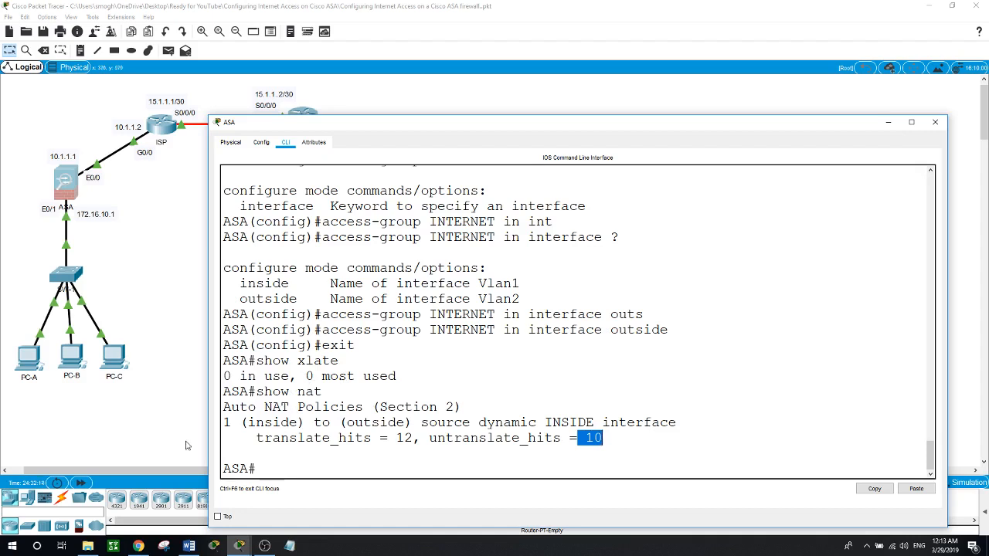
# Return to the topology and nudge the E0/0 label beside the ASA slightly away from its link to the ISP router.
pyautogui.click(157, 417)
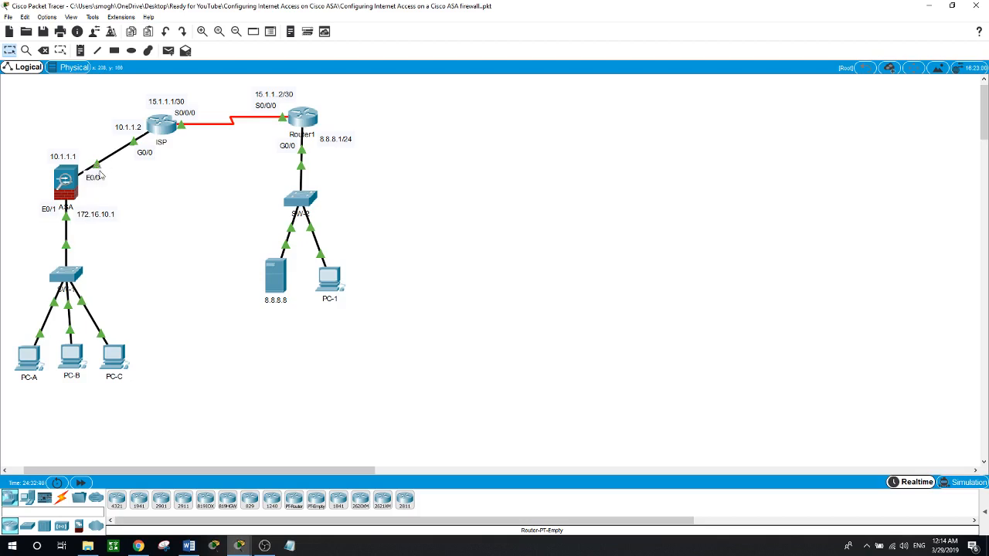
pyautogui.moveTo(101, 175); pyautogui.dragTo(104, 177)
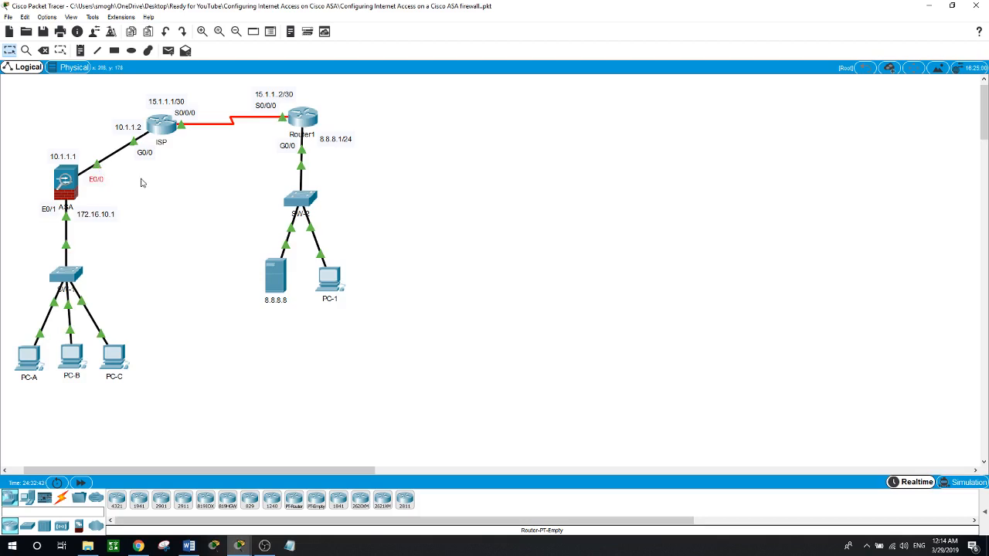